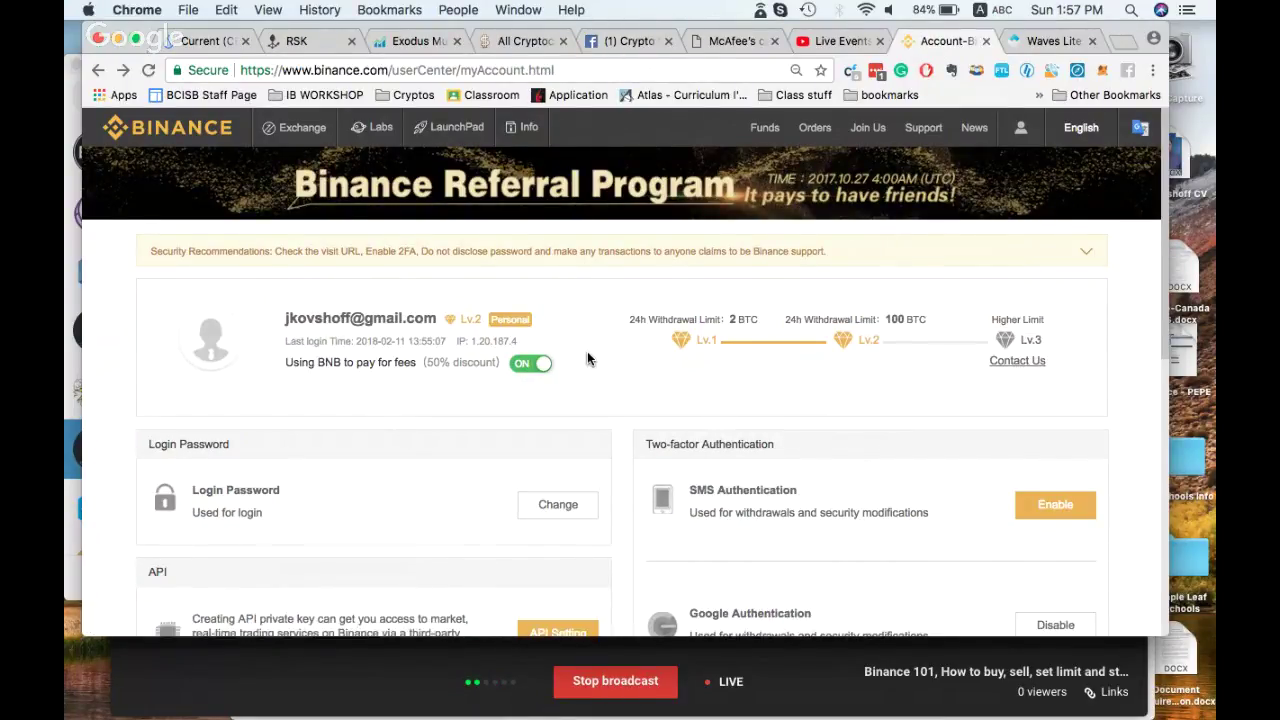
Review the account page's login password, API, two-factor authentication, distribution history and last login sections
{"action": "scroll", "coordinate": [587, 358], "scroll_direction": "down", "scroll_amount": 3}
{"action": "scroll", "coordinate": [587, 358], "scroll_direction": "down", "scroll_amount": 2}
{"action": "scroll", "coordinate": [587, 358], "scroll_direction": "up", "scroll_amount": 1}
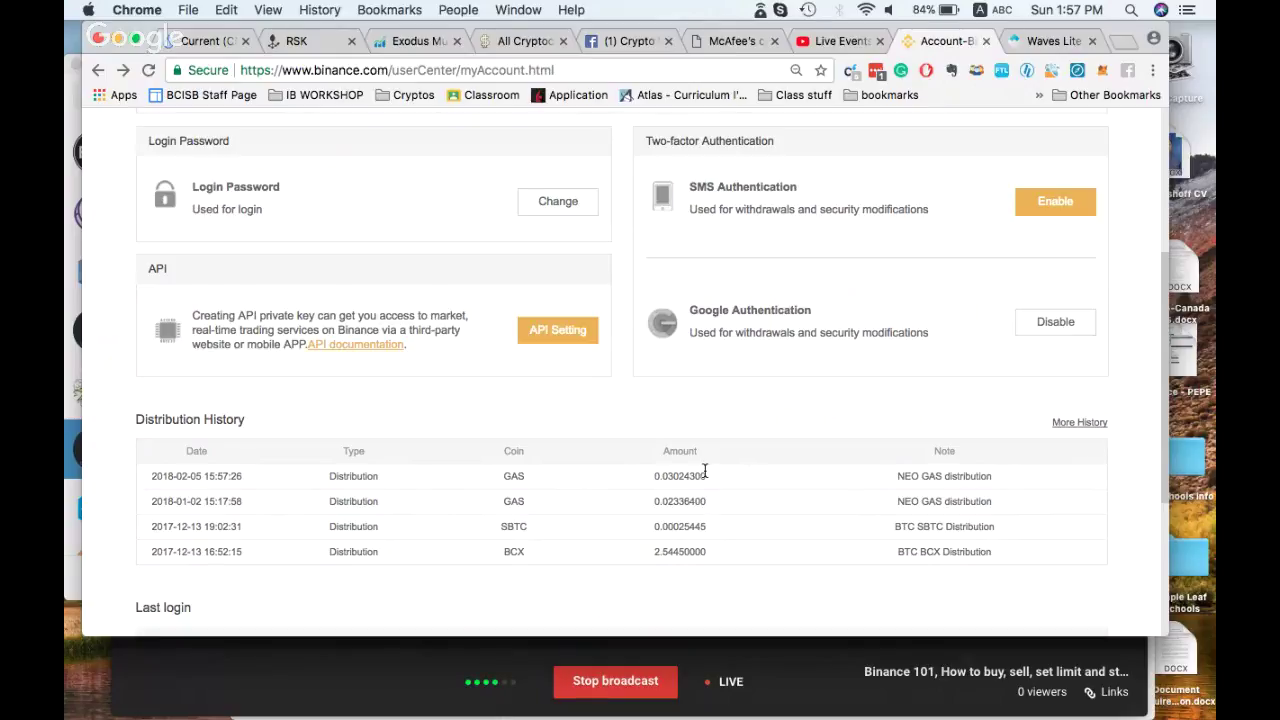
{"action": "scroll", "coordinate": [635, 521], "scroll_direction": "up", "scroll_amount": 1}
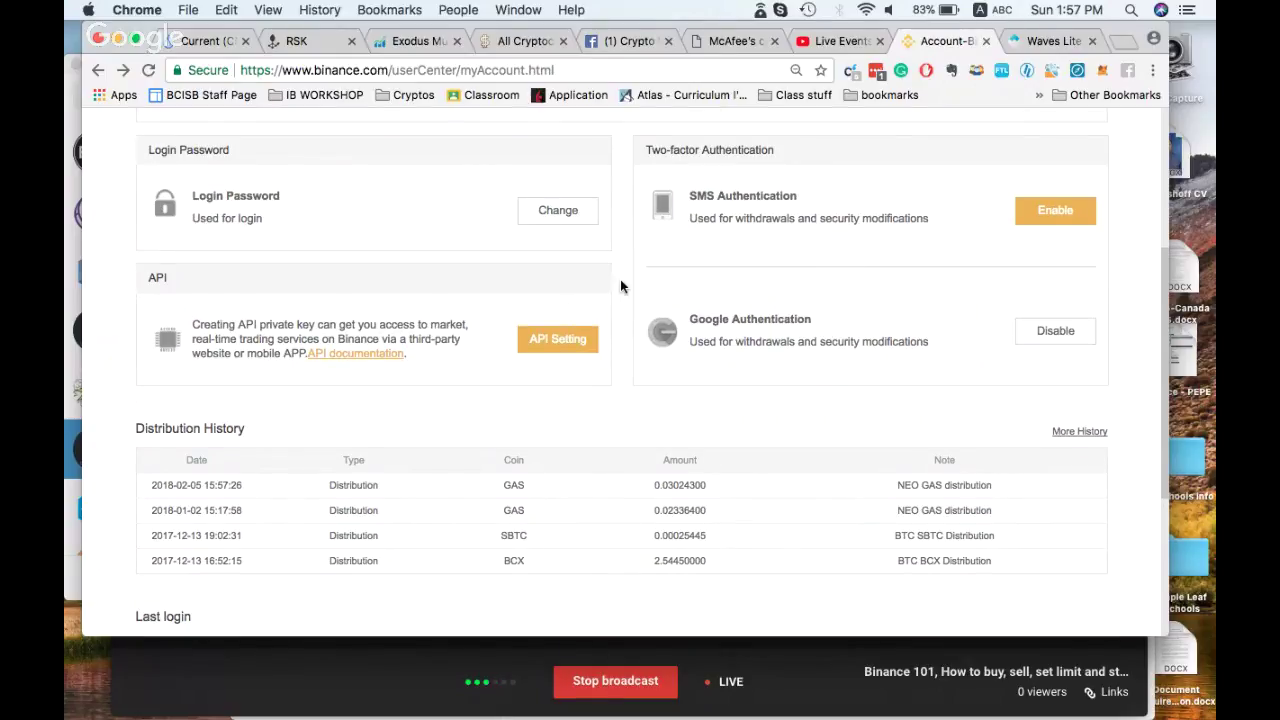
{"action": "scroll", "coordinate": [900, 200], "scroll_direction": "up", "scroll_amount": 4}
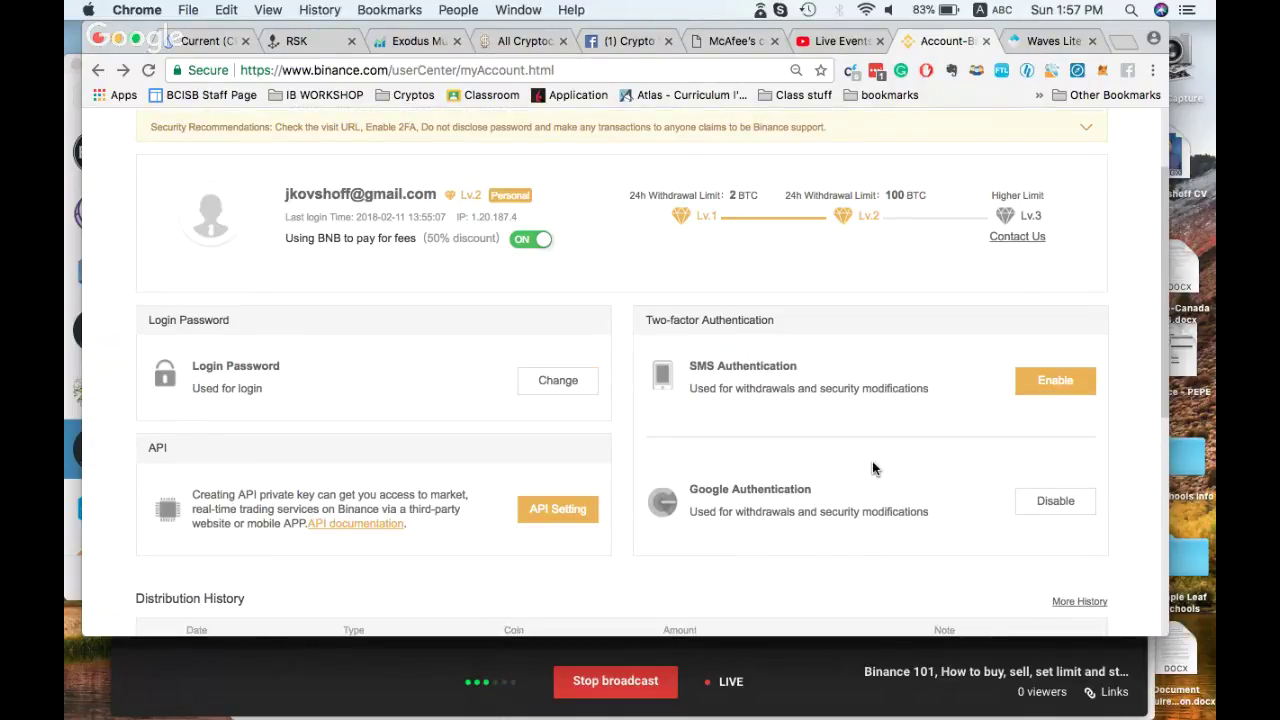
{"action": "scroll", "coordinate": [872, 468], "scroll_direction": "down", "scroll_amount": 2}
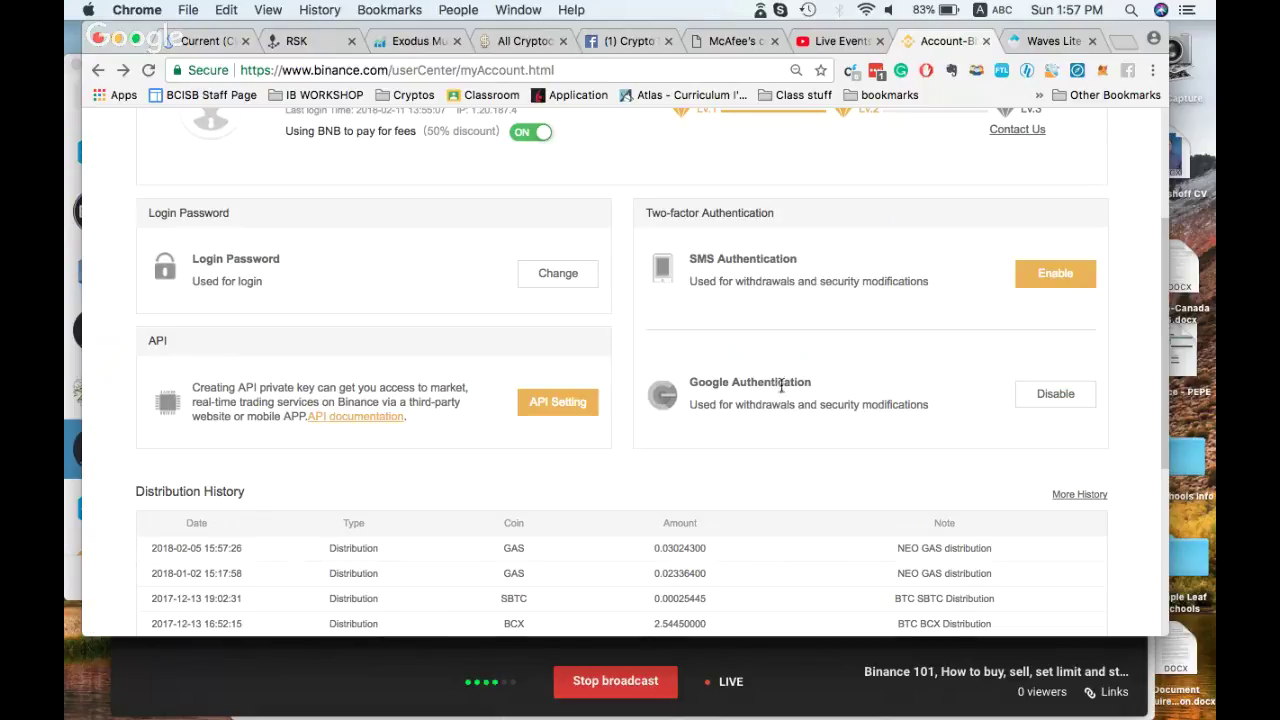
{"action": "scroll", "coordinate": [770, 388], "scroll_direction": "down", "scroll_amount": 3}
{"action": "scroll", "coordinate": [769, 390], "scroll_direction": "up", "scroll_amount": 1}
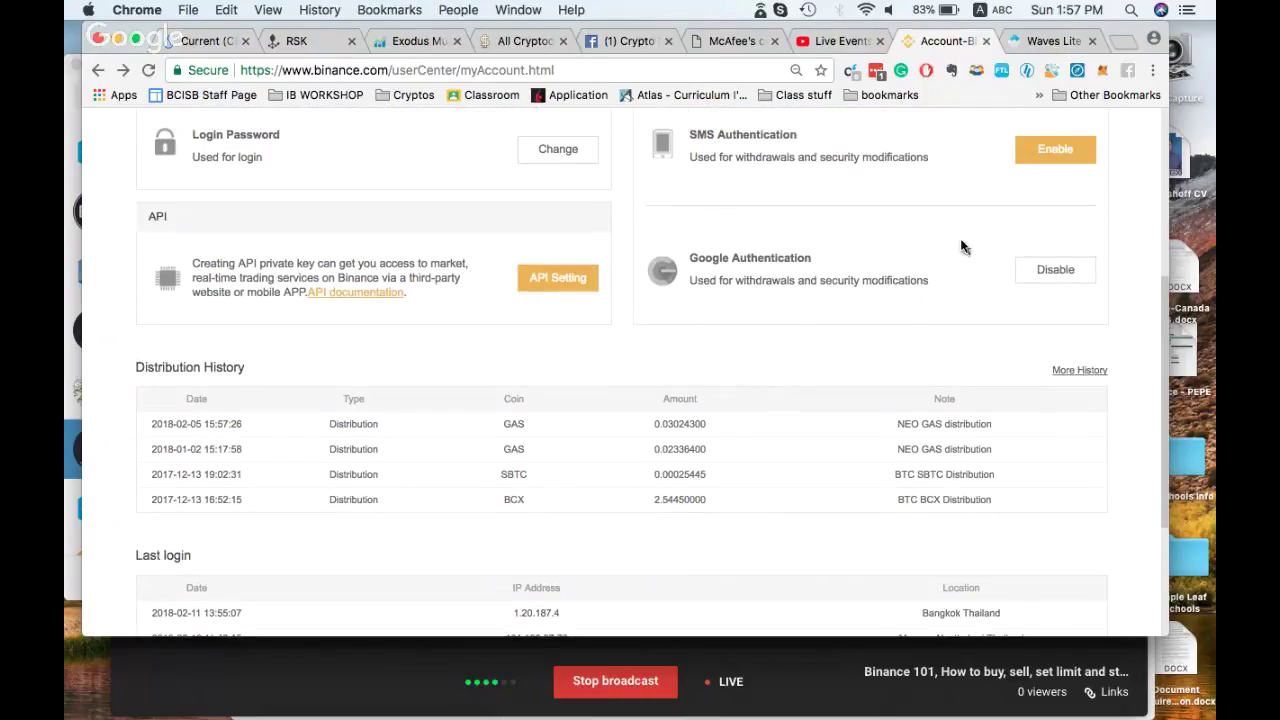
{"action": "scroll", "coordinate": [860, 275], "scroll_direction": "up", "scroll_amount": 2}
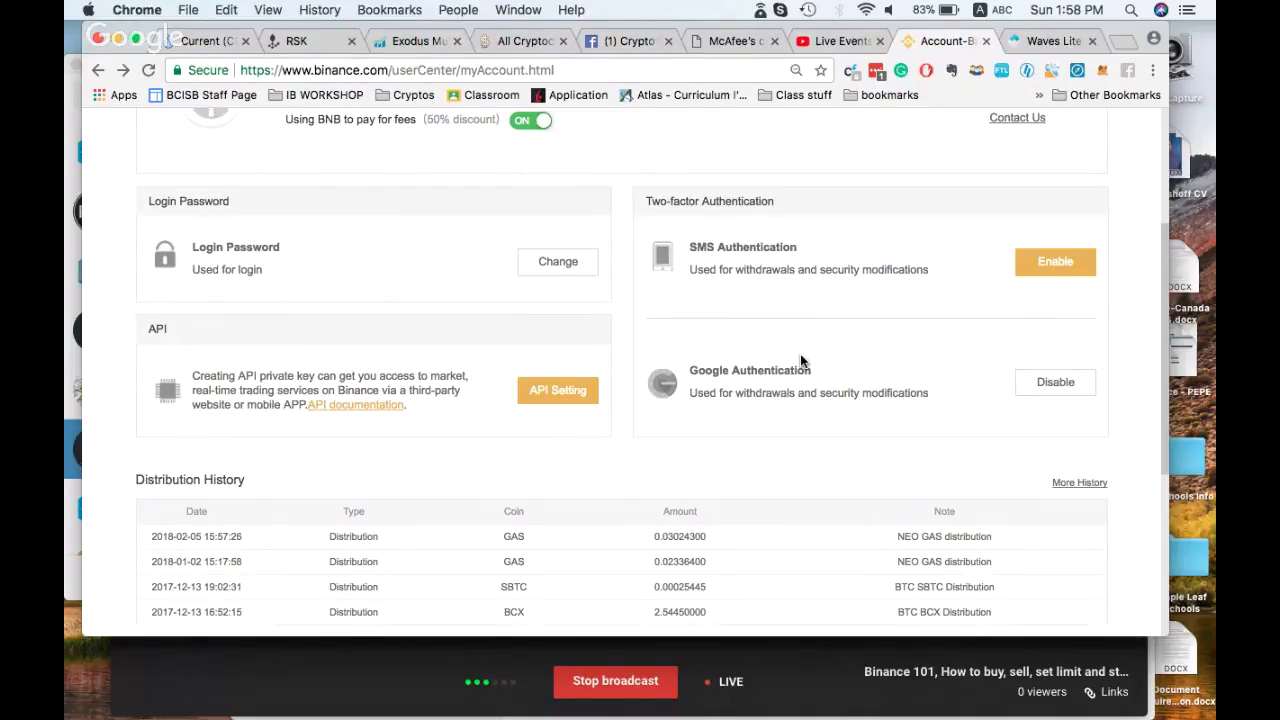
{"action": "scroll", "coordinate": [736, 338], "scroll_direction": "up", "scroll_amount": 5}
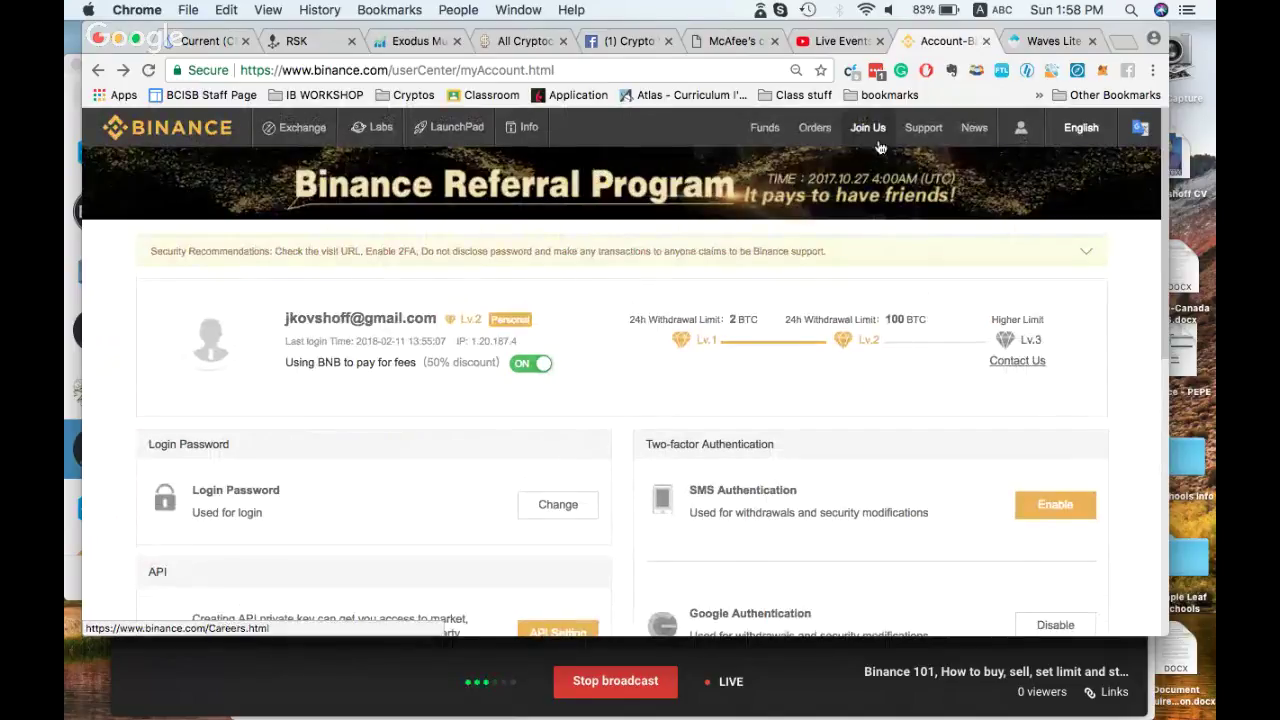
Open the Basic version of the exchange trading page
{"action": "mouse_move", "coordinate": [765, 127]}
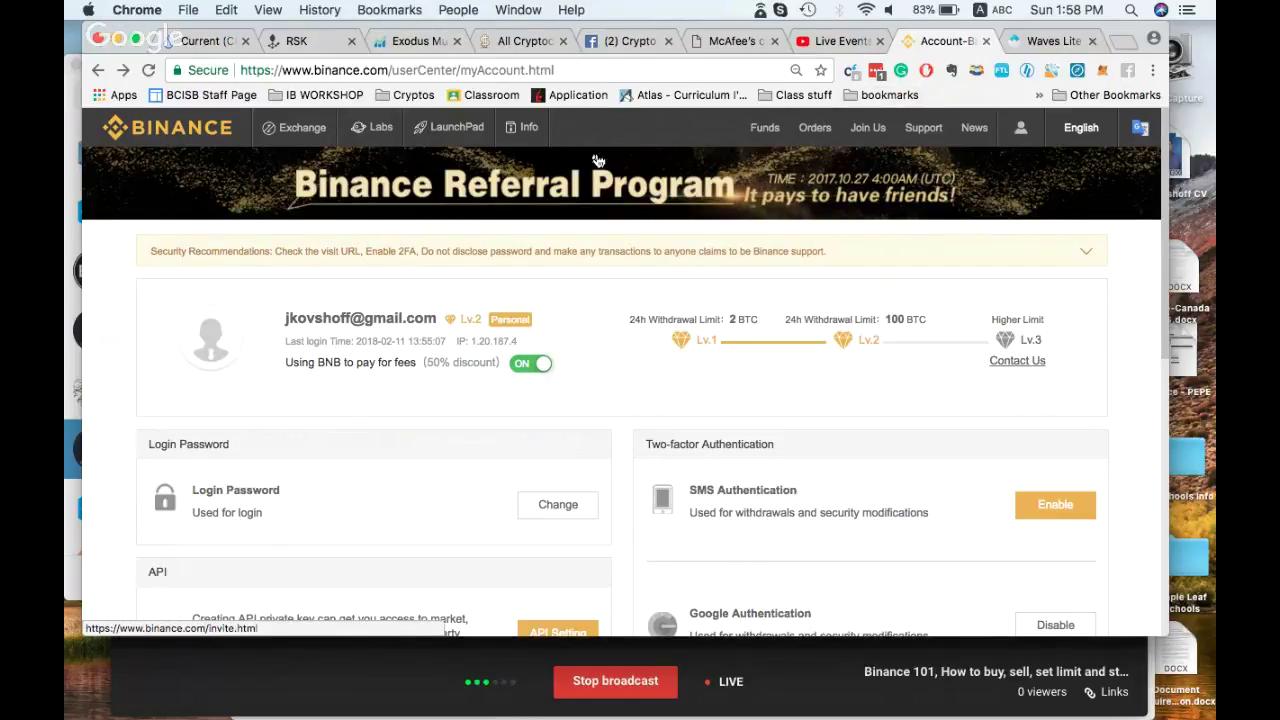
{"action": "mouse_move", "coordinate": [287, 133]}
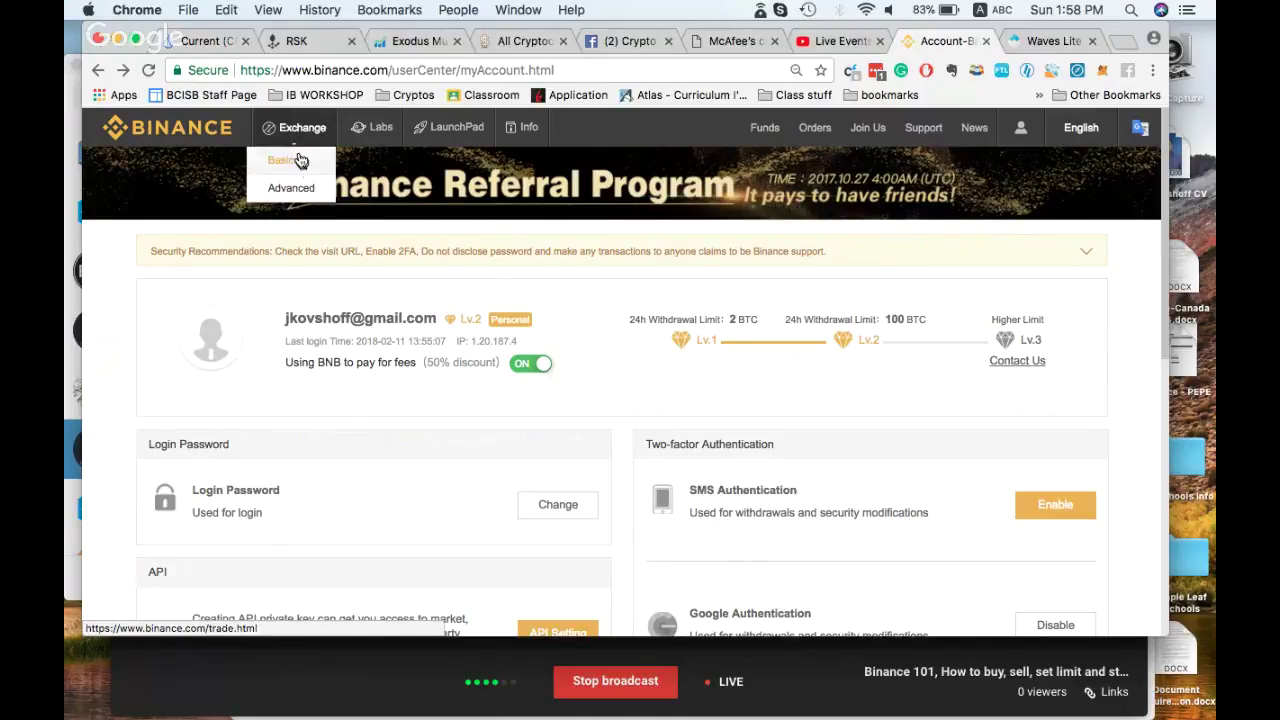
{"action": "left_click", "coordinate": [308, 171]}
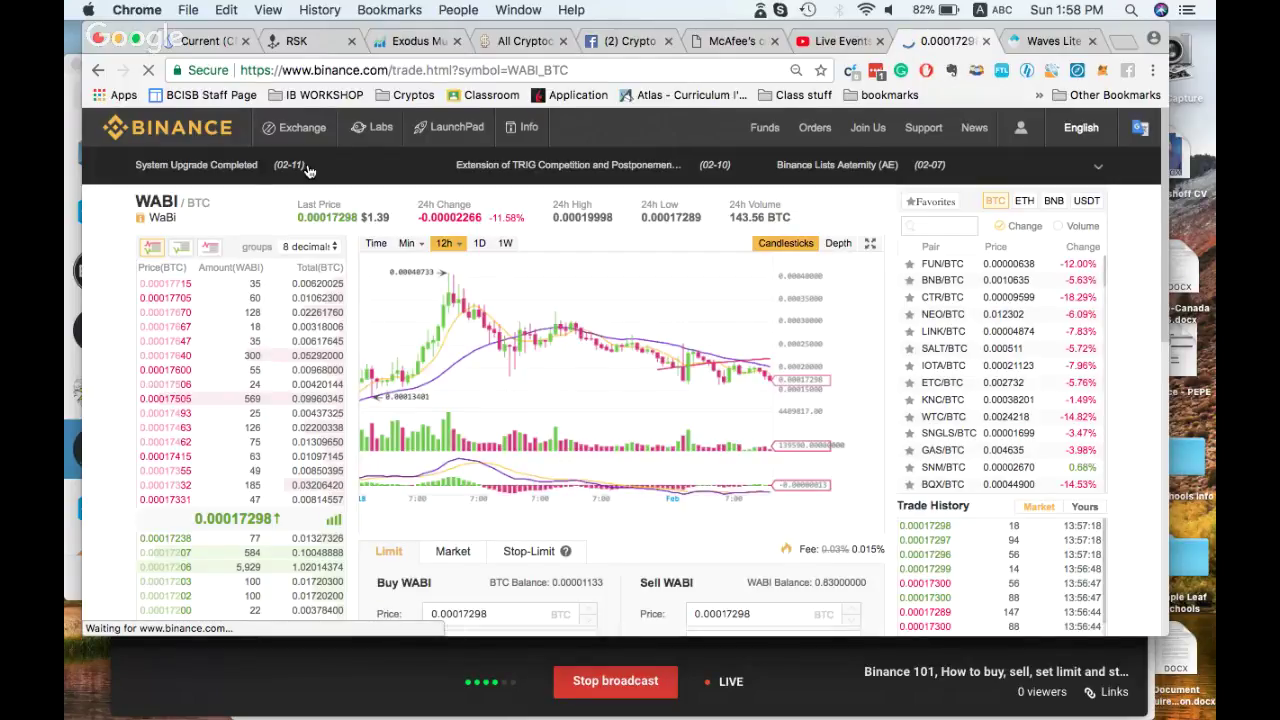
{"action": "mouse_move", "coordinate": [288, 182]}
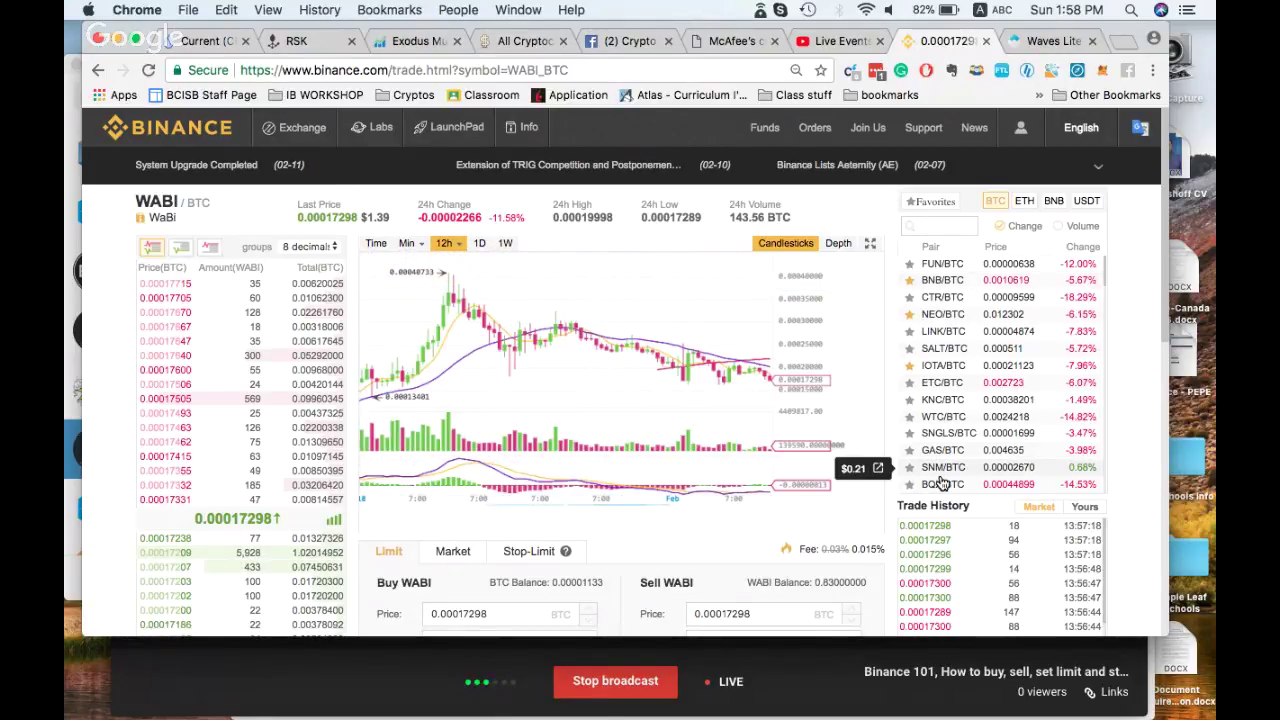
Browse the lists of trading pairs for the BTC, ETH, BNB and USDT markets
{"action": "scroll", "coordinate": [519, 314], "scroll_direction": "down", "scroll_amount": 2}
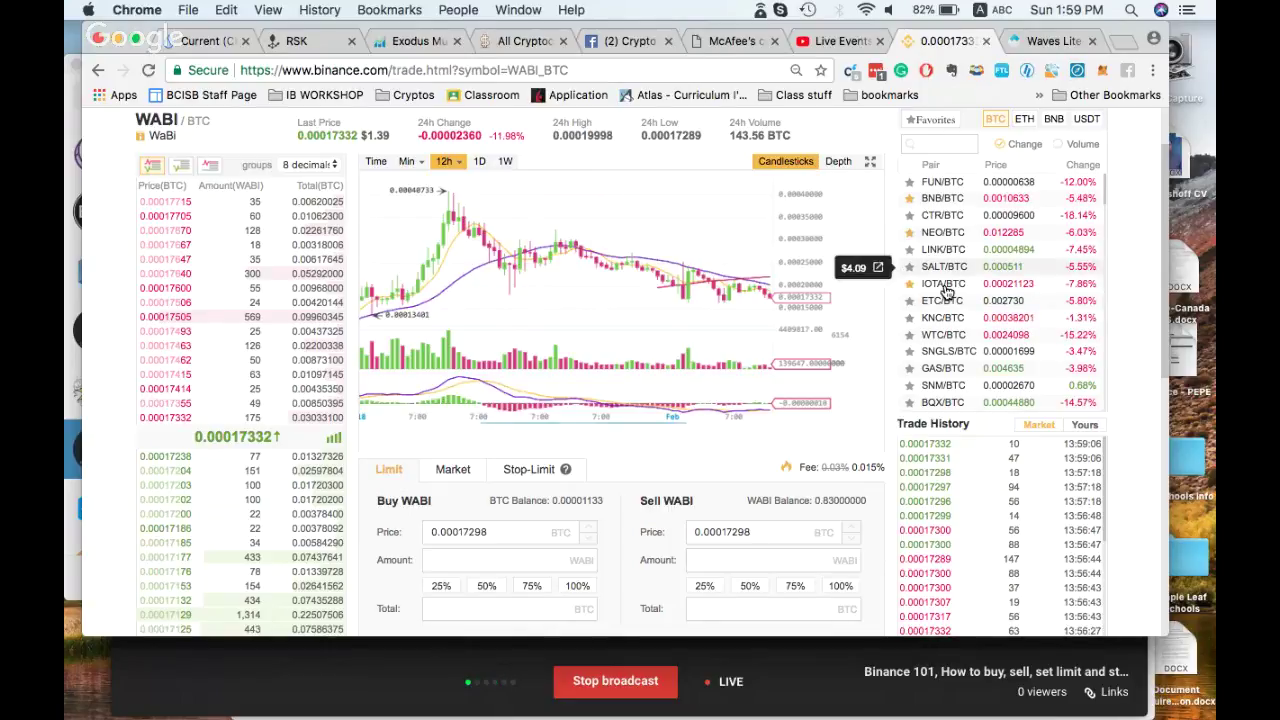
{"action": "scroll", "coordinate": [1130, 264], "scroll_direction": "up", "scroll_amount": 2}
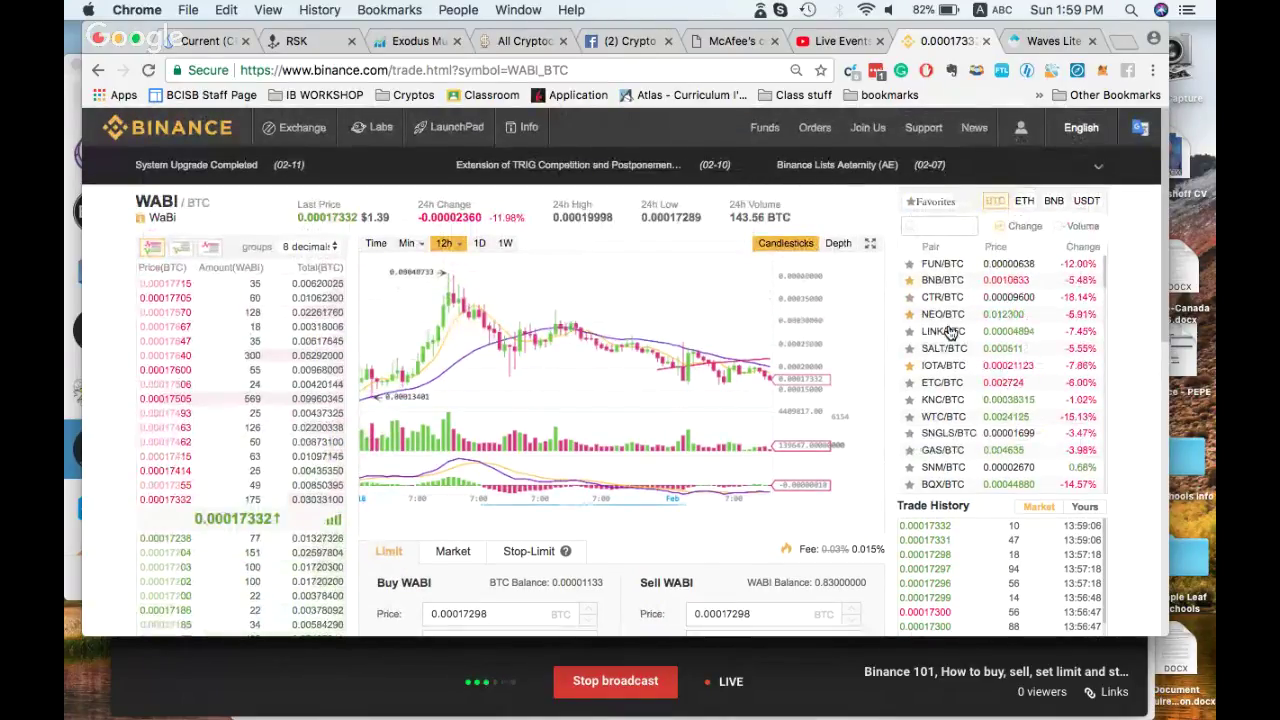
{"action": "scroll", "coordinate": [920, 330], "scroll_direction": "down", "scroll_amount": 1}
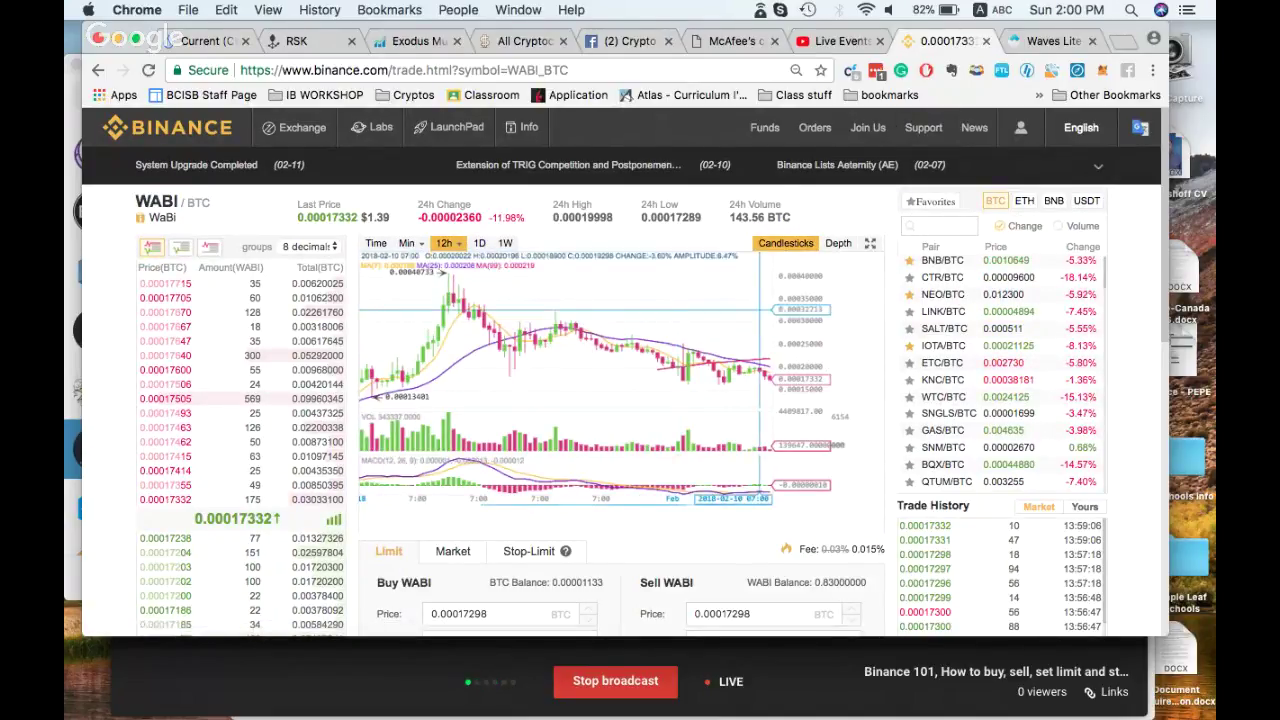
{"action": "left_click", "coordinate": [1024, 204]}
{"action": "left_click", "coordinate": [1052, 203]}
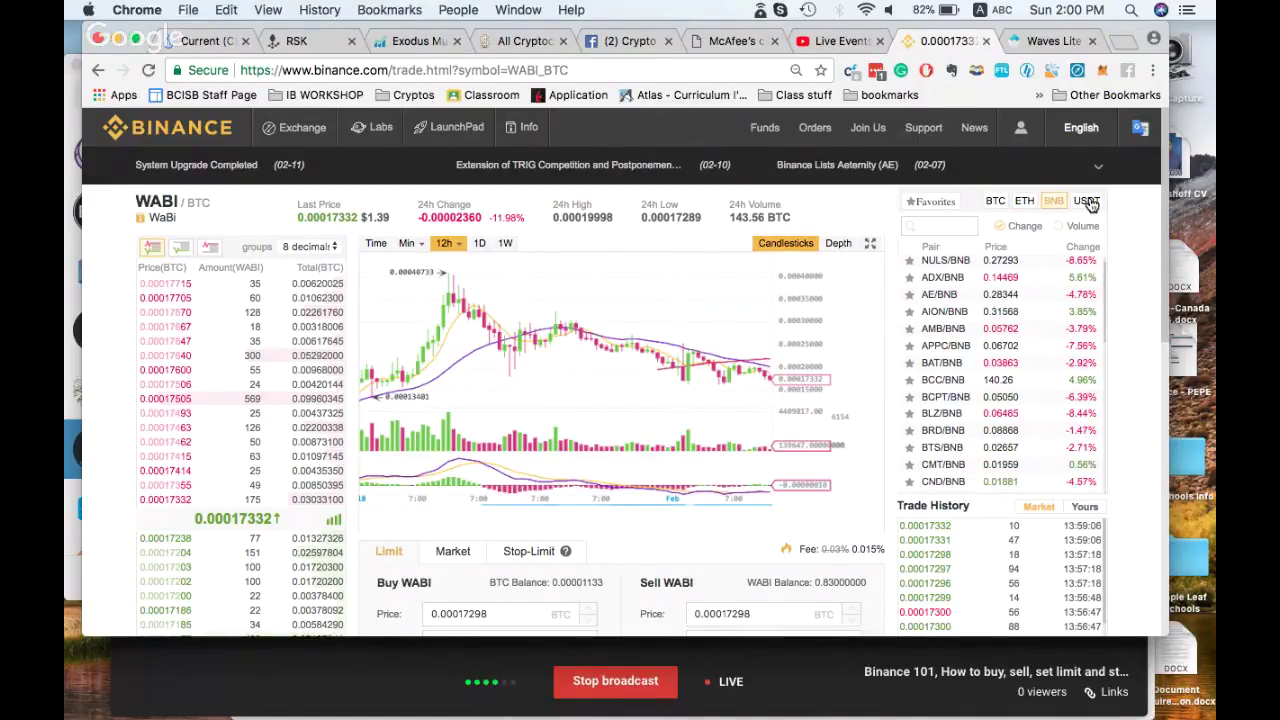
{"action": "left_click", "coordinate": [1089, 203]}
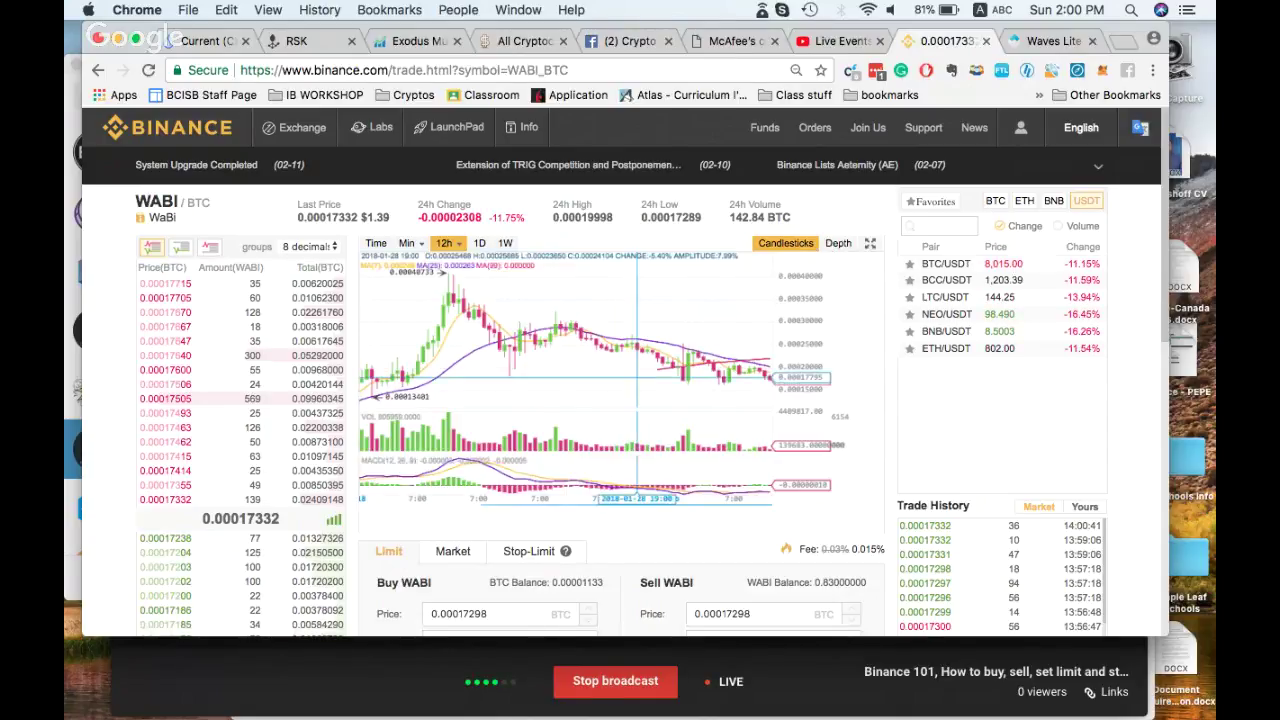
Search the BTC market's pairs for wtc and clear the search
{"action": "left_click", "coordinate": [996, 202]}
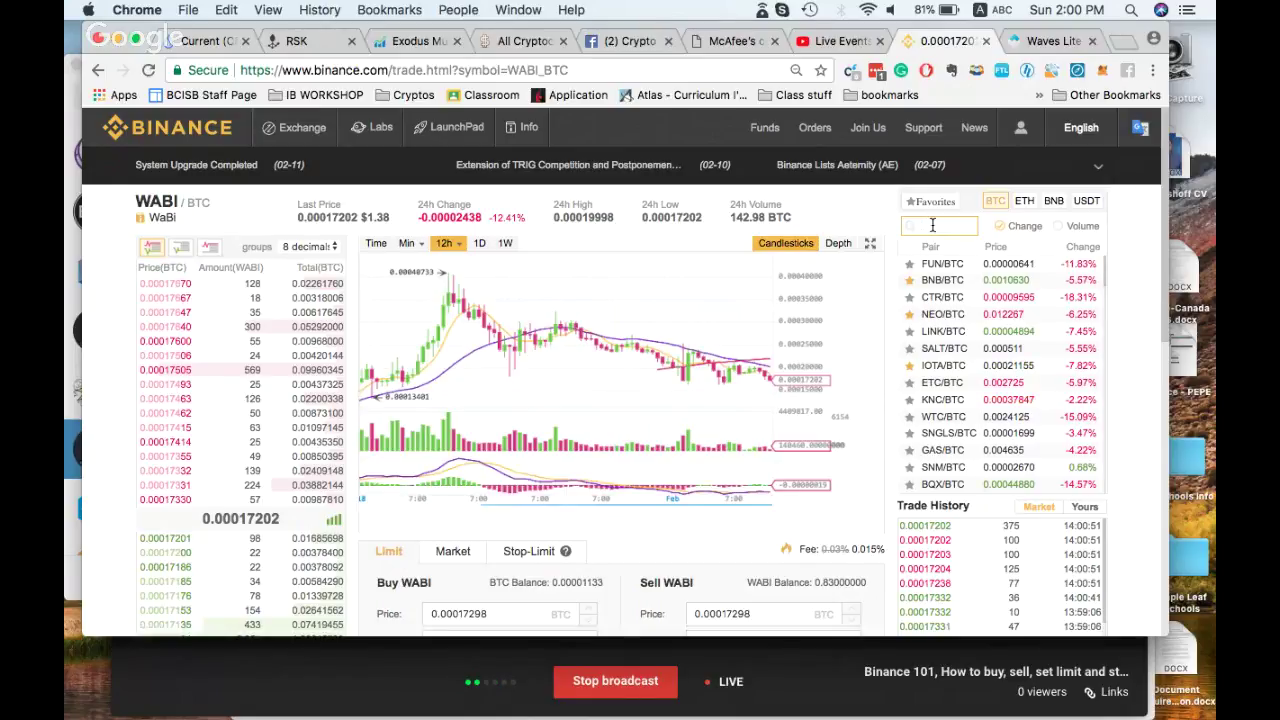
{"action": "type", "text": "wtc"}
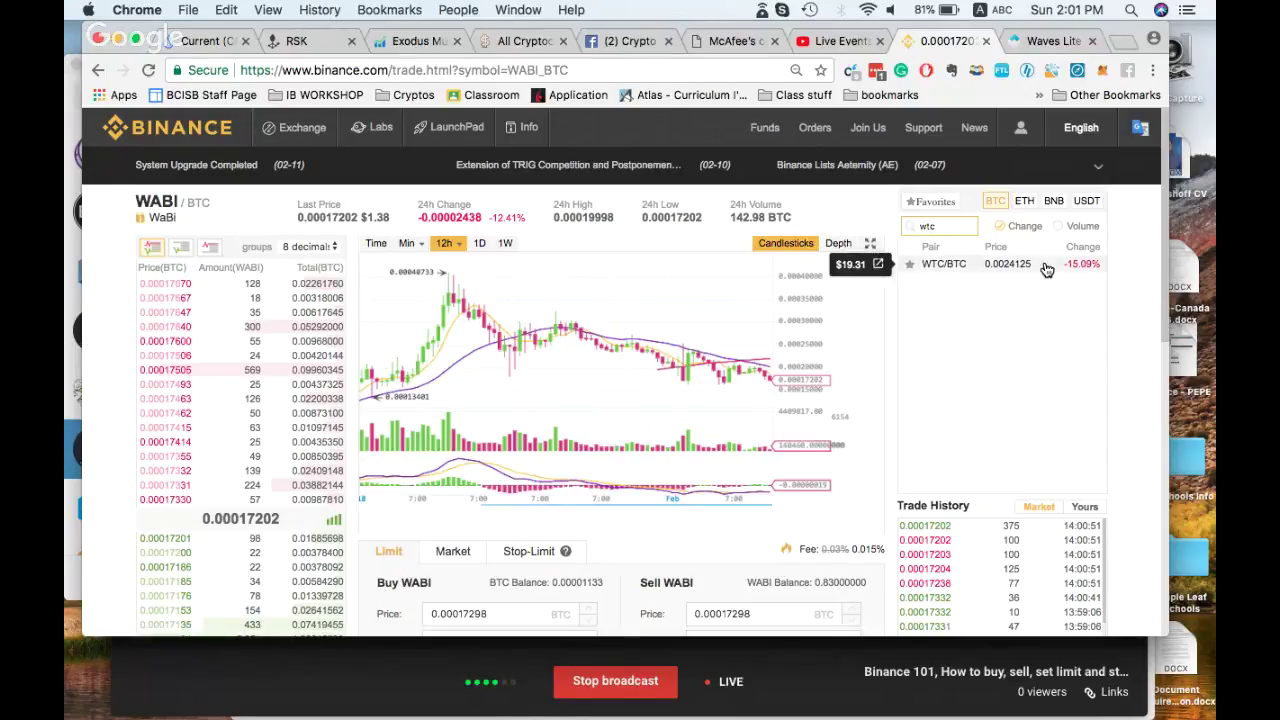
{"action": "double_click", "coordinate": [929, 222]}
{"action": "key", "text": "BackSpace"}
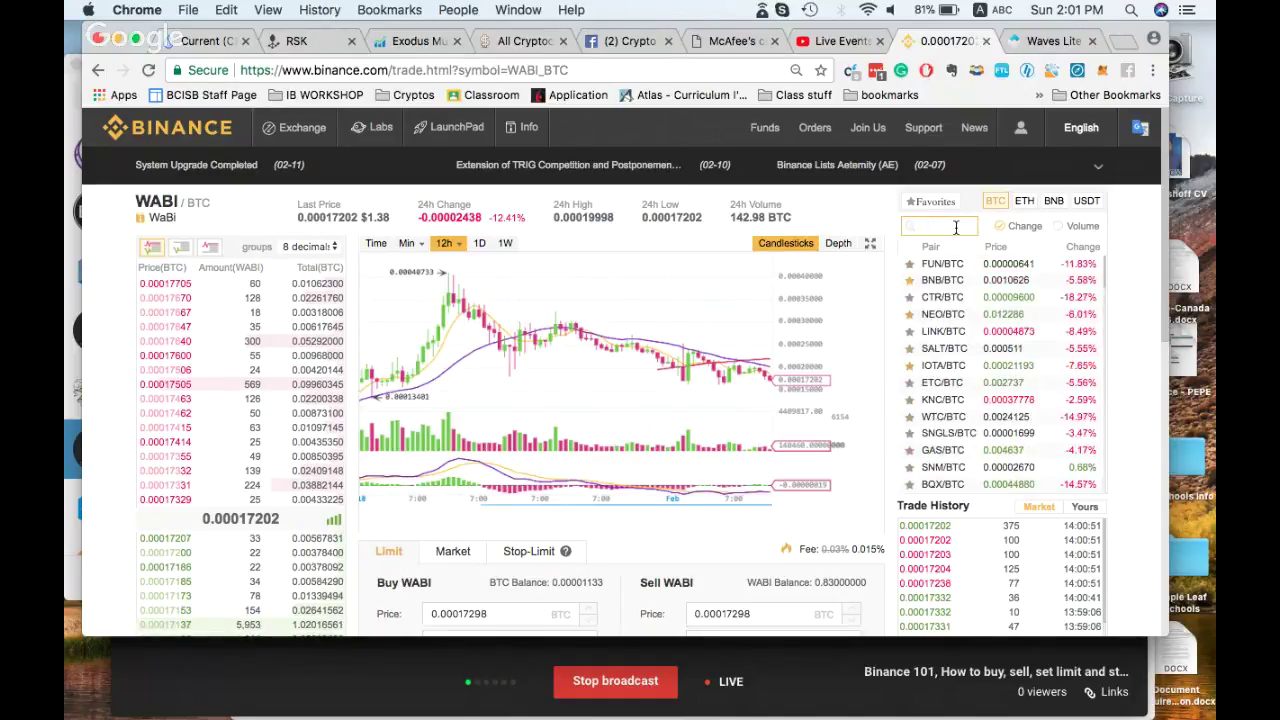
Search for salt in the BTC, ETH and BNB markets, and return to the full BTC pair list
{"action": "type", "text": "salt"}
{"action": "left_click", "coordinate": [1024, 201]}
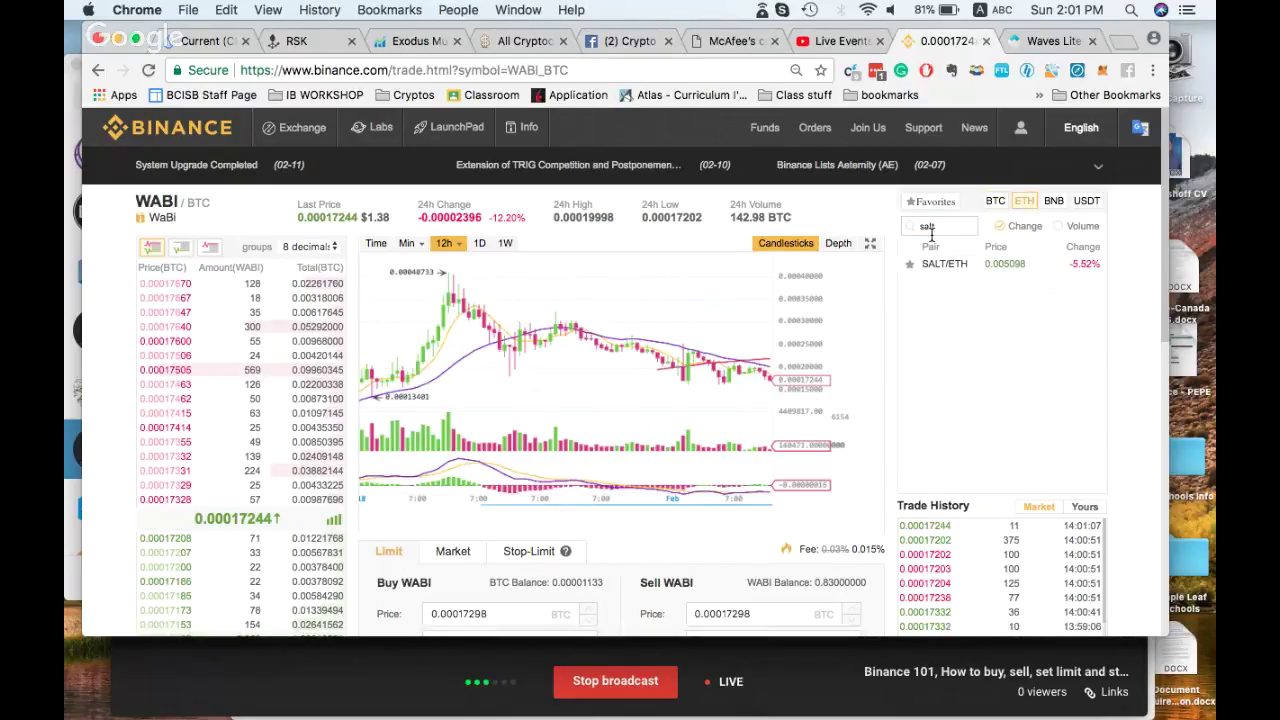
{"action": "left_click", "coordinate": [1054, 201]}
{"action": "left_click", "coordinate": [968, 224]}
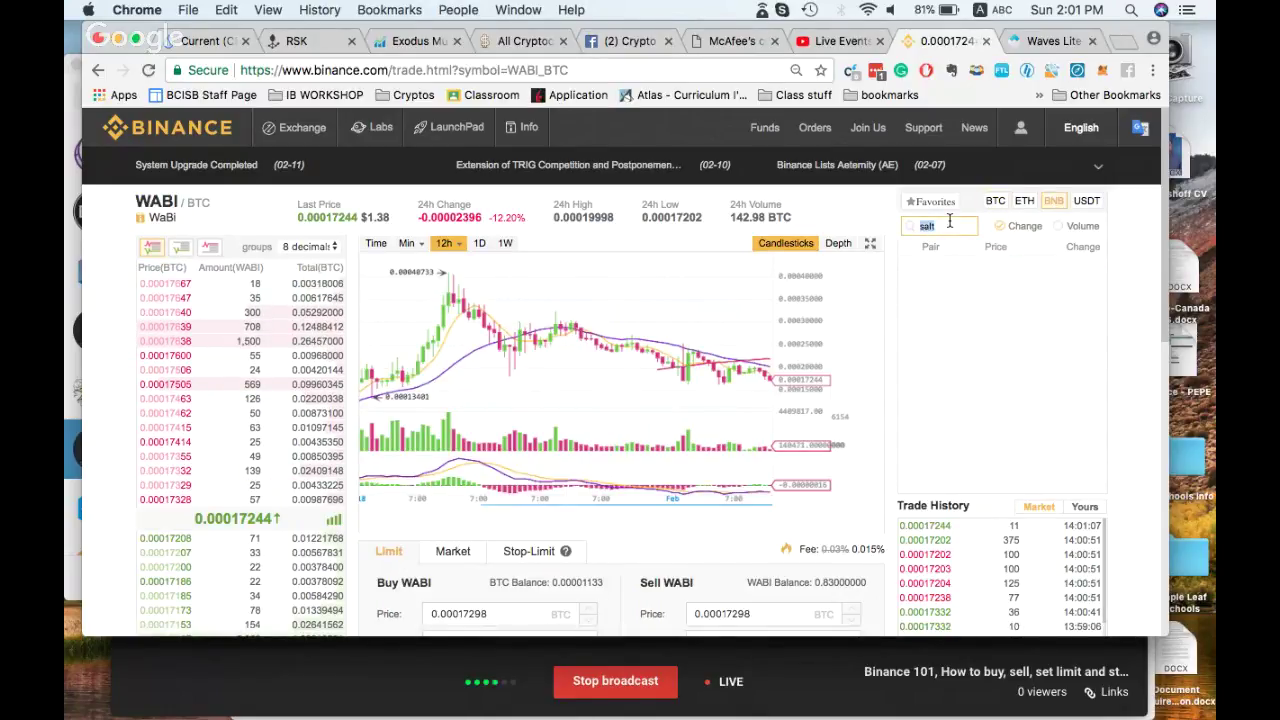
{"action": "left_click", "coordinate": [995, 203]}
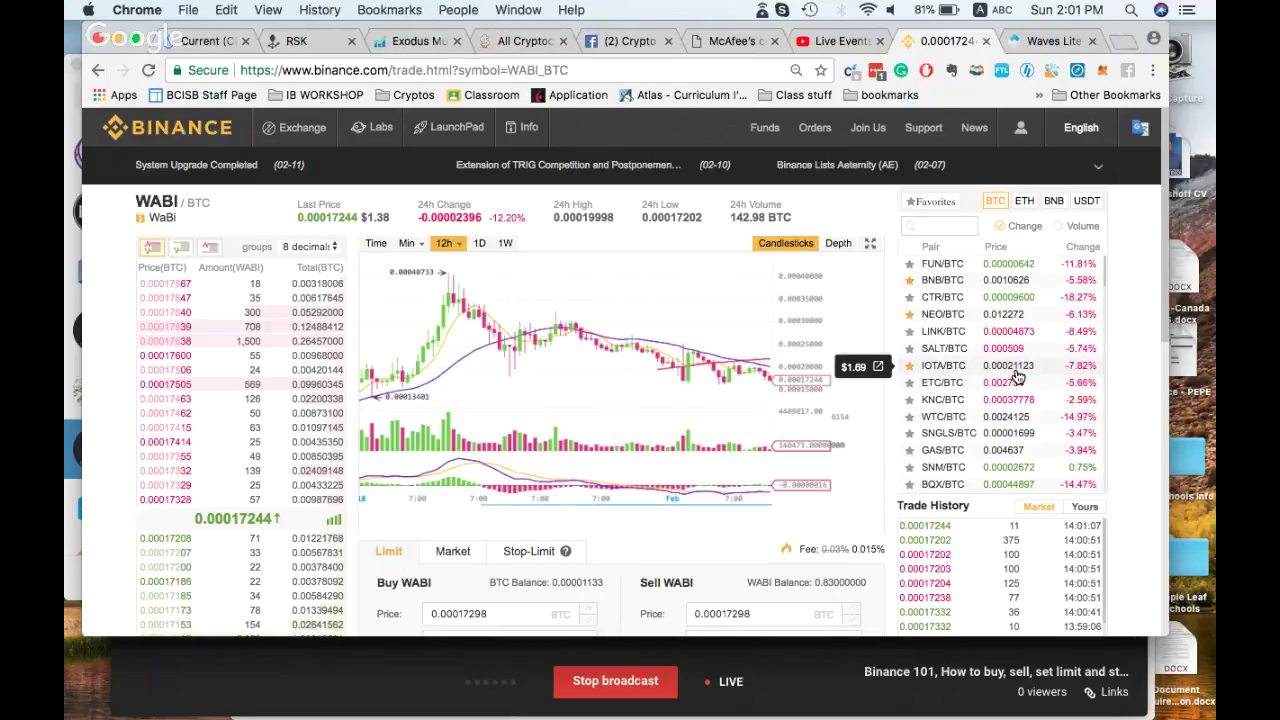
Search the BTC market's pairs for neo and open the NEO/BTC trading pair
{"action": "scroll", "coordinate": [826, 410], "scroll_direction": "down", "scroll_amount": 1}
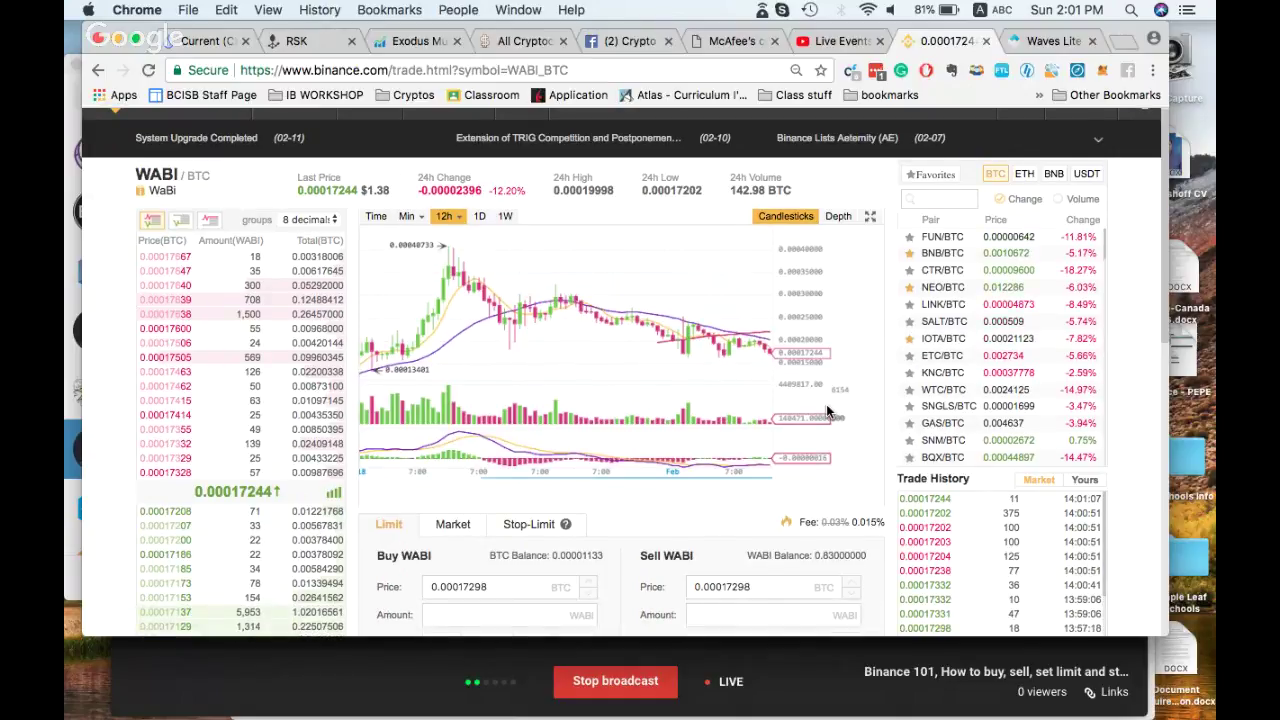
{"action": "scroll", "coordinate": [826, 410], "scroll_direction": "down", "scroll_amount": 2}
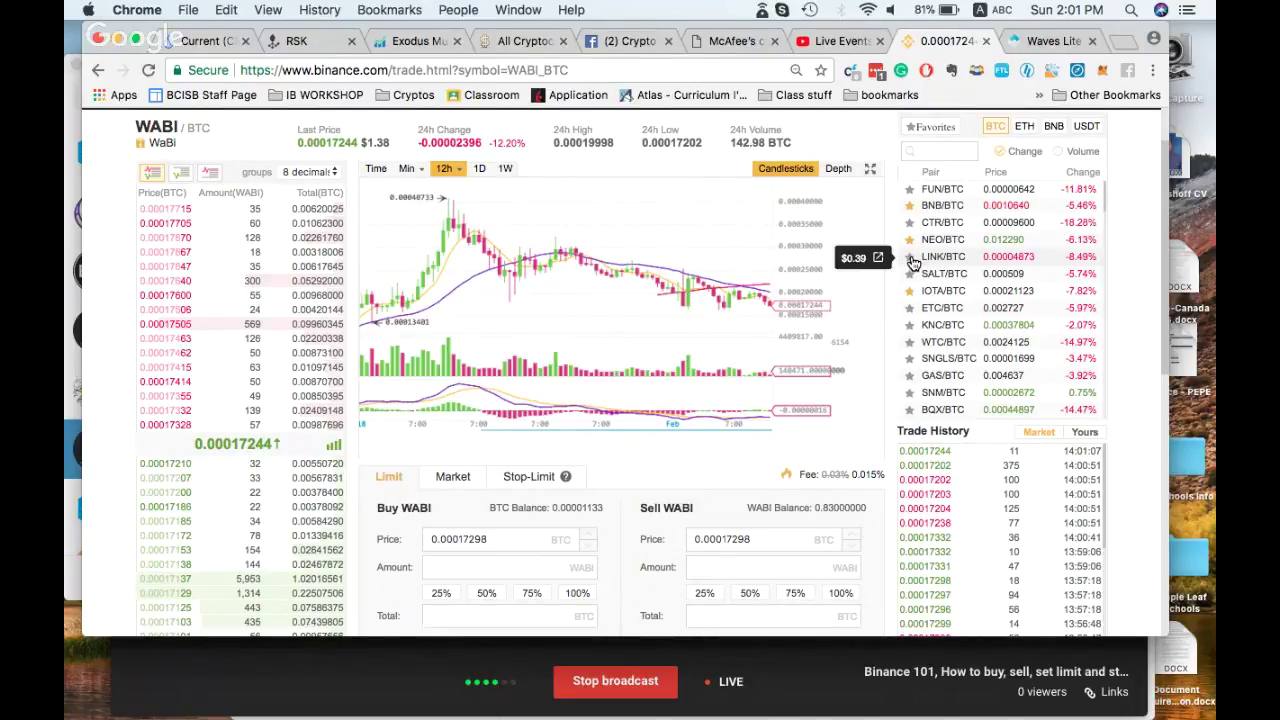
{"action": "left_click", "coordinate": [909, 290]}
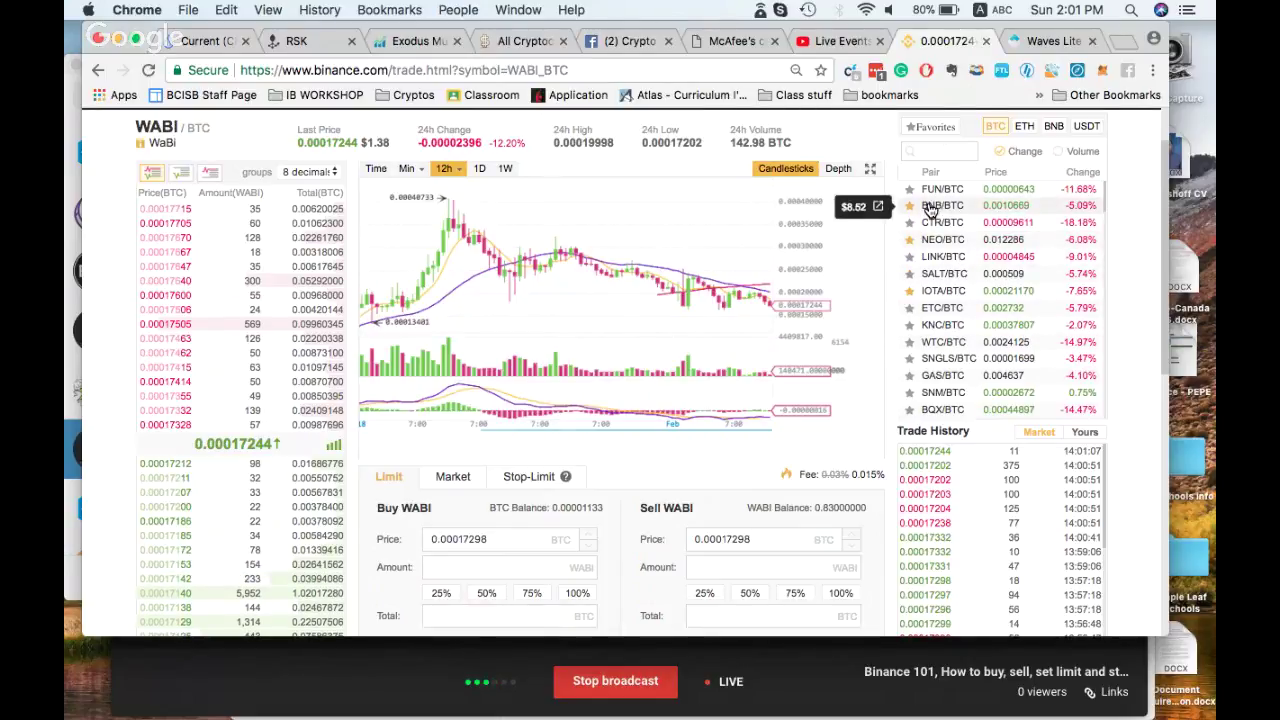
{"action": "scroll", "coordinate": [937, 323], "scroll_direction": "down", "scroll_amount": 2}
{"action": "scroll", "coordinate": [937, 323], "scroll_direction": "down", "scroll_amount": 3}
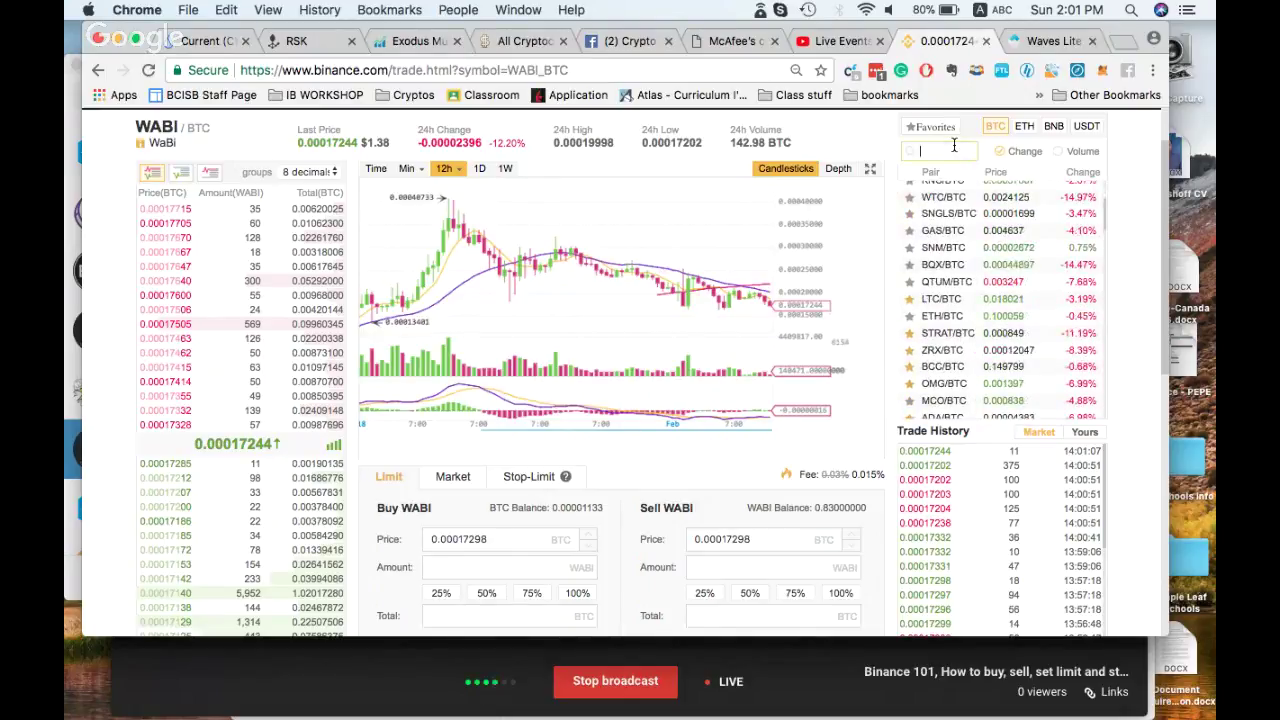
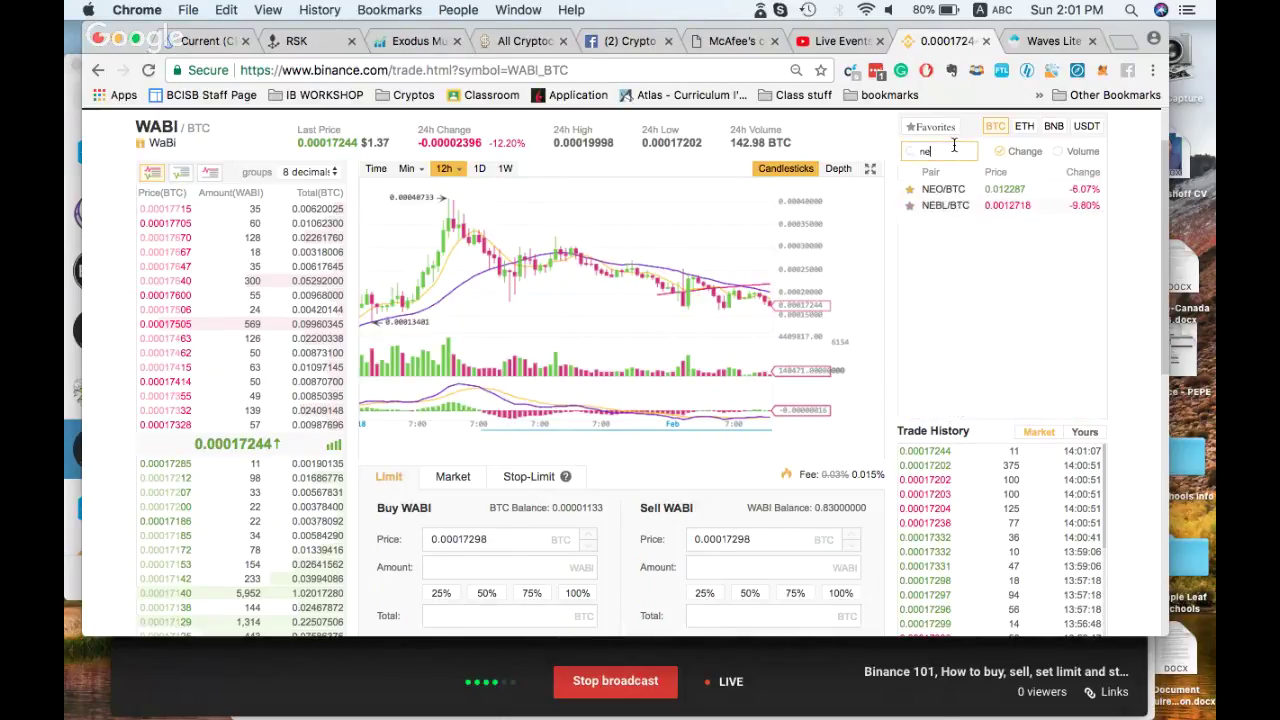
{"action": "left_click", "coordinate": [962, 190]}
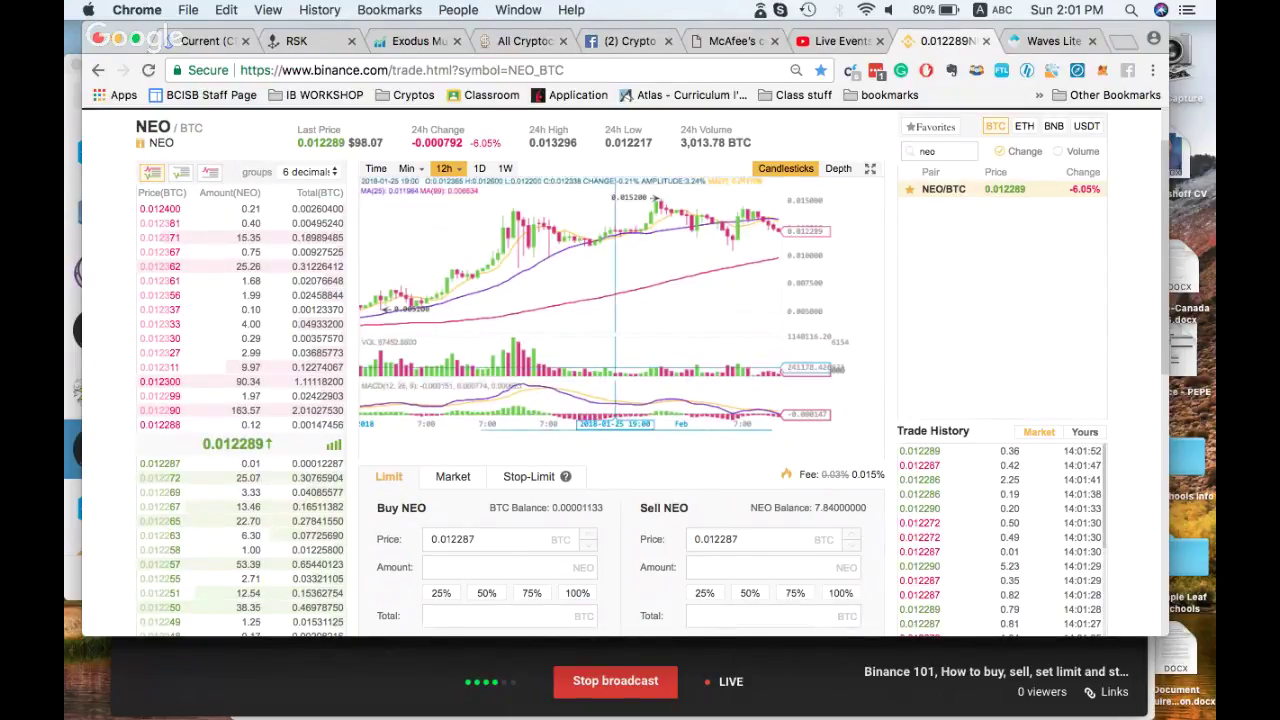
Switch the NEO order form to a market order and set the buy amount to 30 NEO
{"action": "scroll", "coordinate": [615, 228], "scroll_direction": "down", "scroll_amount": 3}
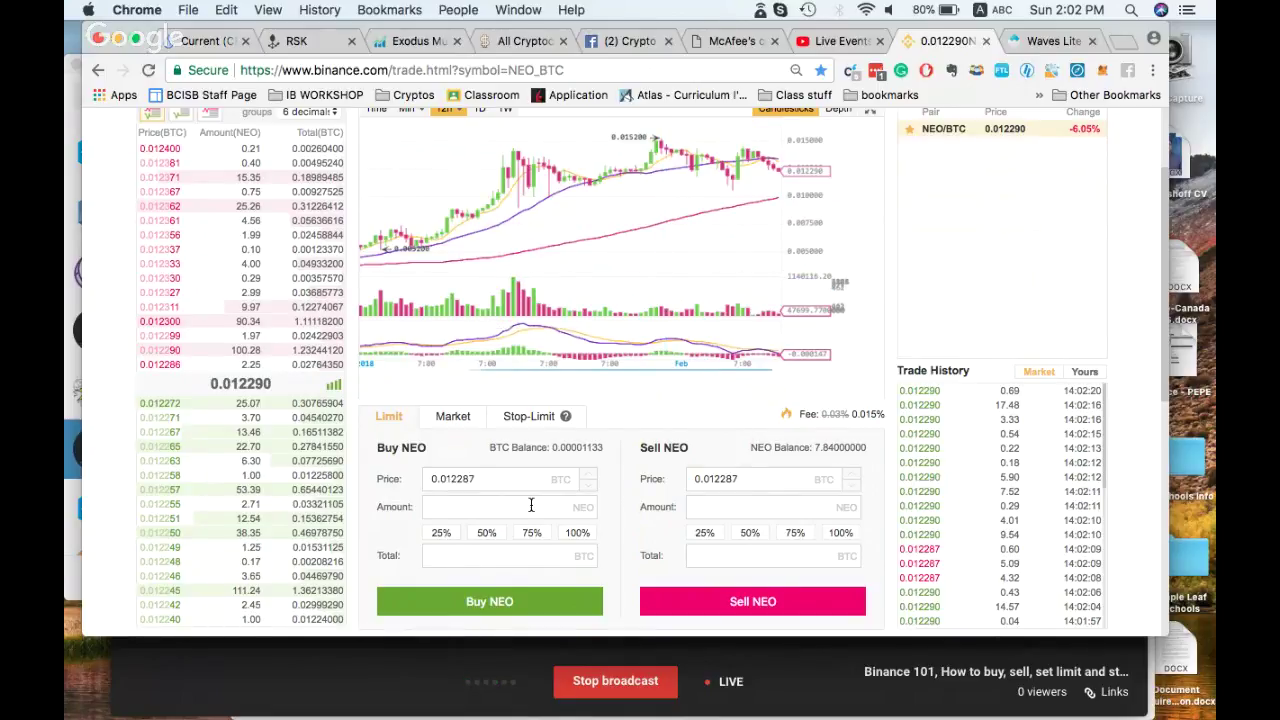
{"action": "scroll", "coordinate": [530, 504], "scroll_direction": "down", "scroll_amount": 5}
{"action": "scroll", "coordinate": [531, 505], "scroll_direction": "up", "scroll_amount": 8}
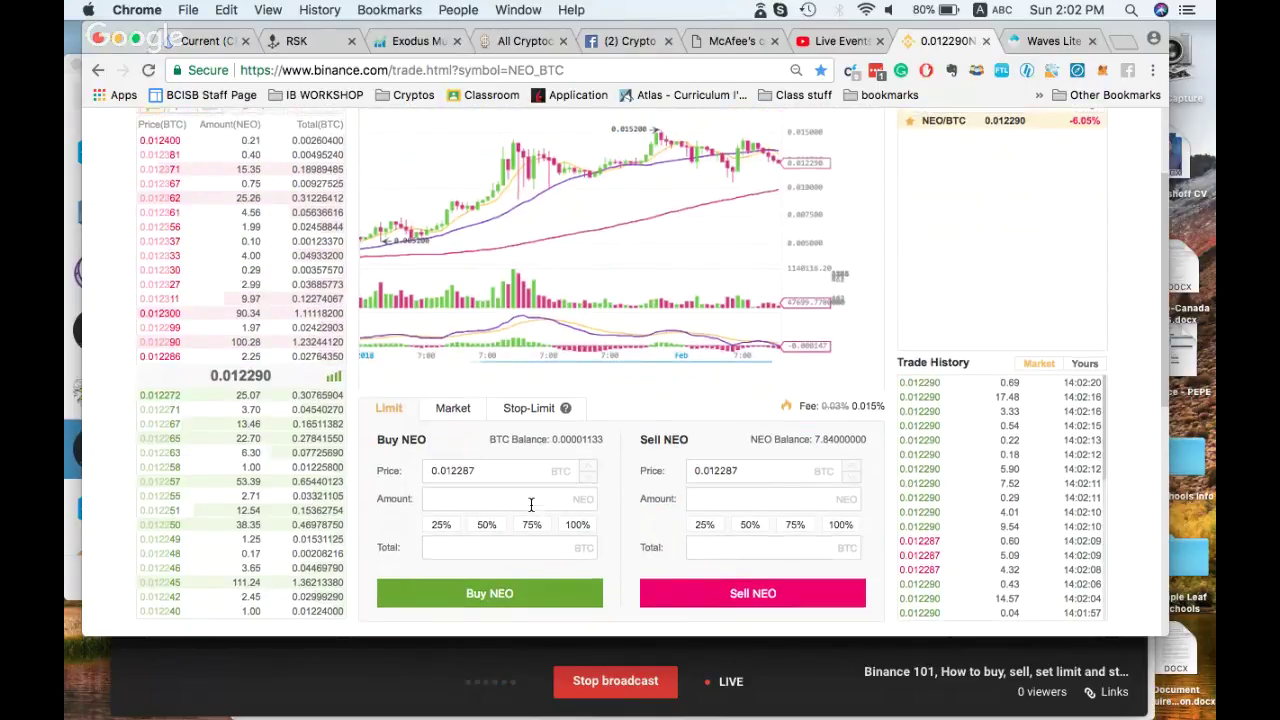
{"action": "scroll", "coordinate": [530, 508], "scroll_direction": "down", "scroll_amount": 4}
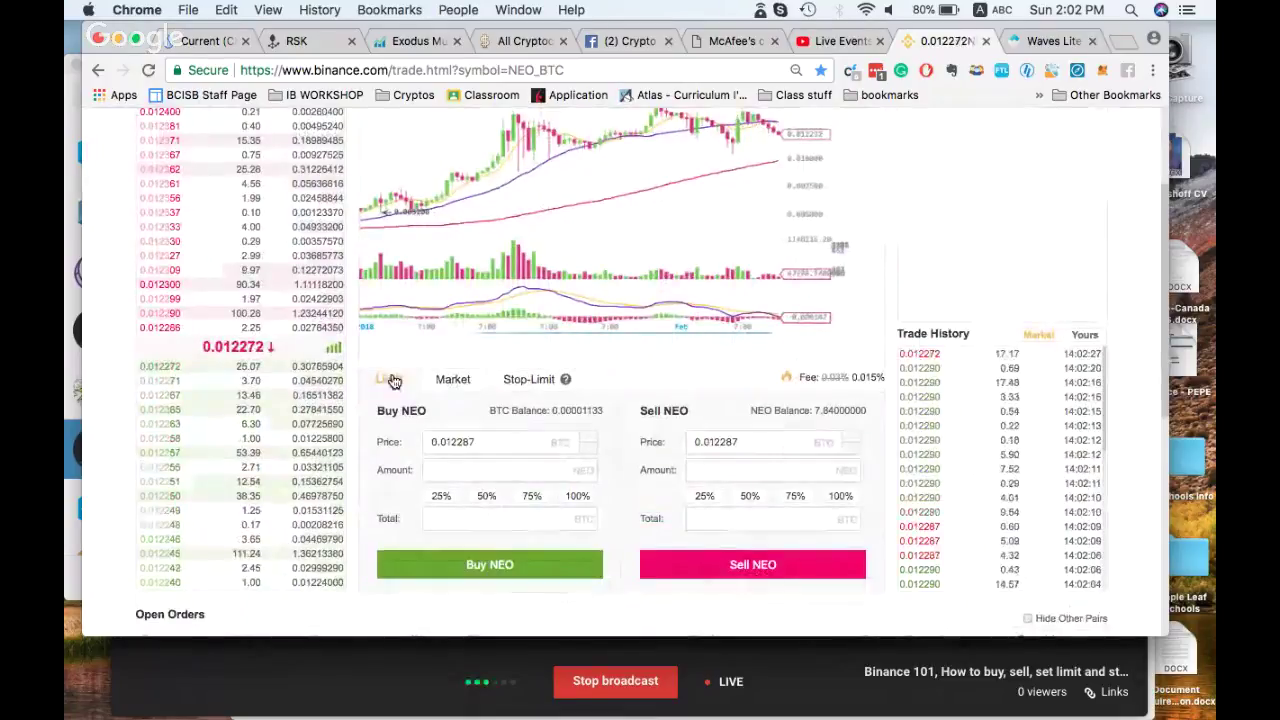
{"action": "left_click", "coordinate": [449, 385]}
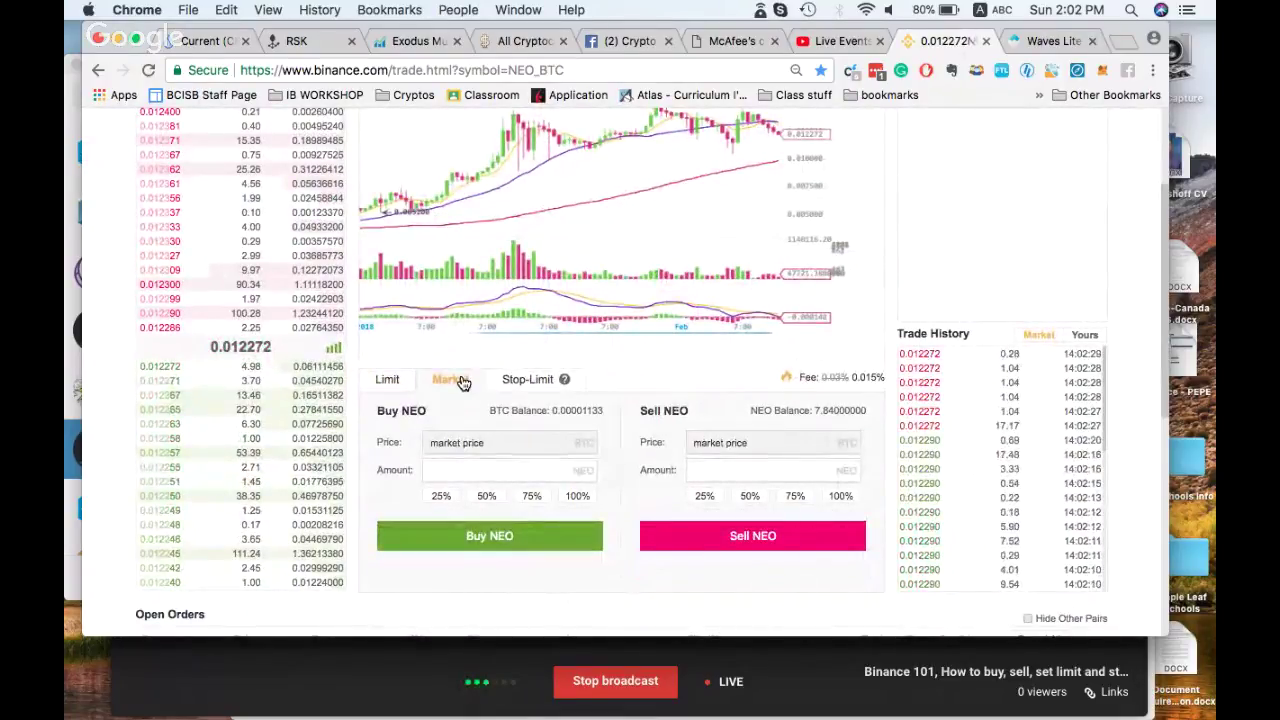
{"action": "left_click", "coordinate": [512, 472]}
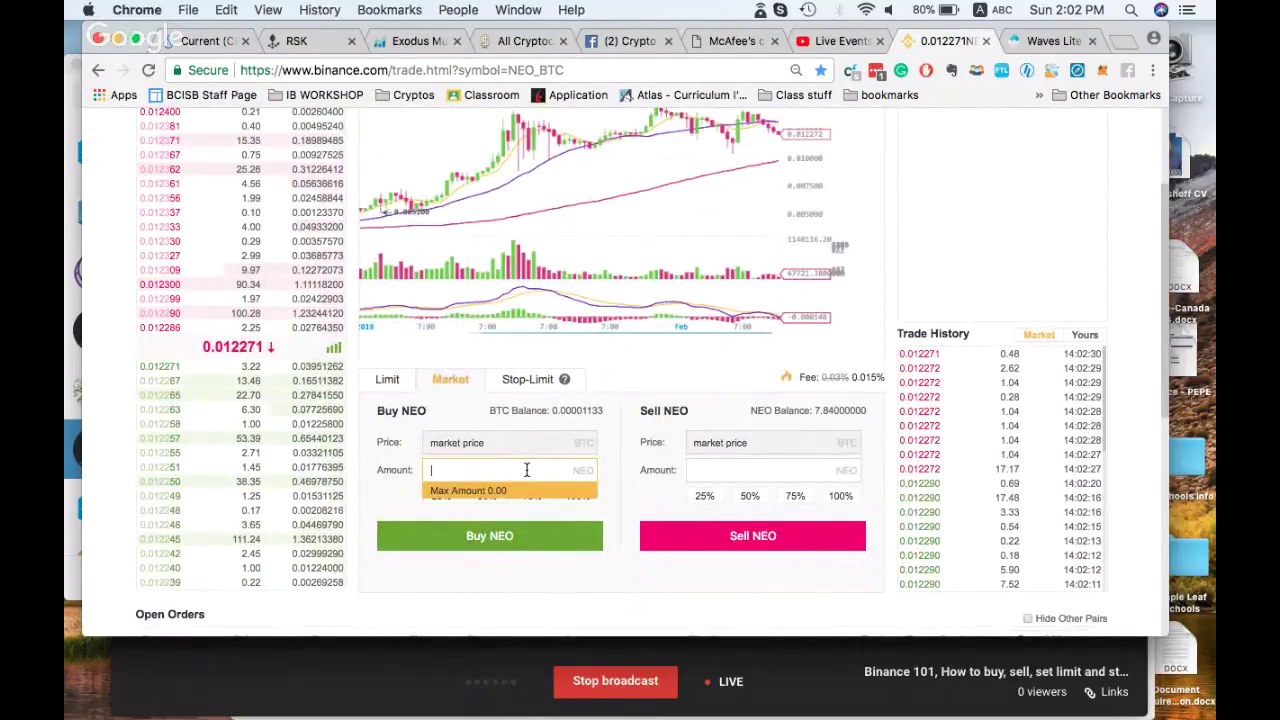
{"action": "left_click", "coordinate": [634, 455]}
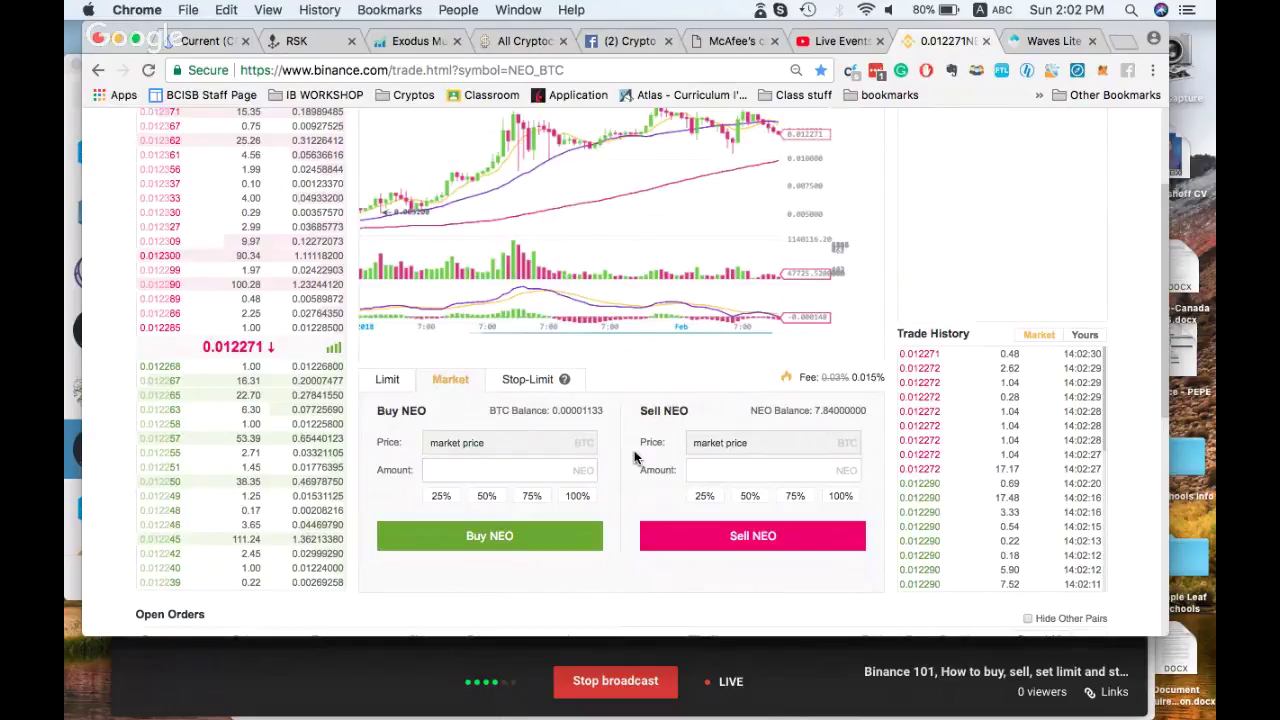
{"action": "left_click", "coordinate": [557, 465]}
{"action": "type", "text": "30"}
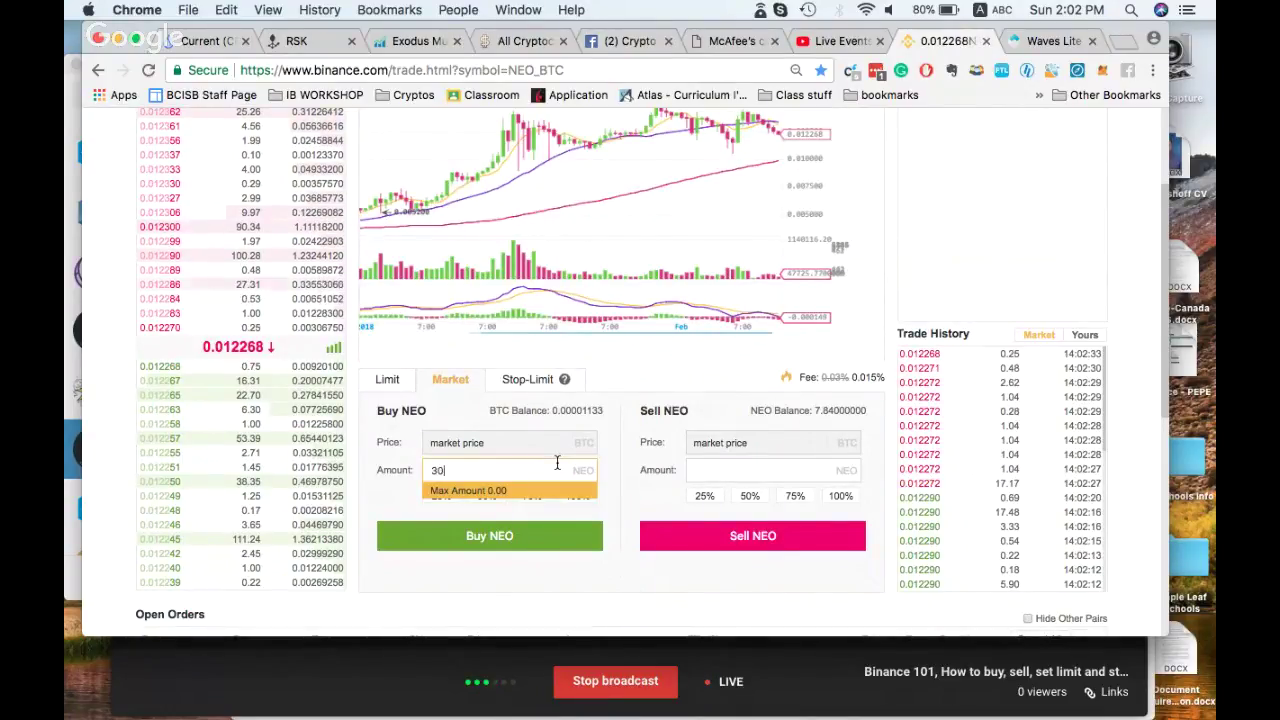
Switch the NEO order form to a limit order and fill in the last traded price from the order book, 0.012265 BTC
{"action": "left_click", "coordinate": [625, 462]}
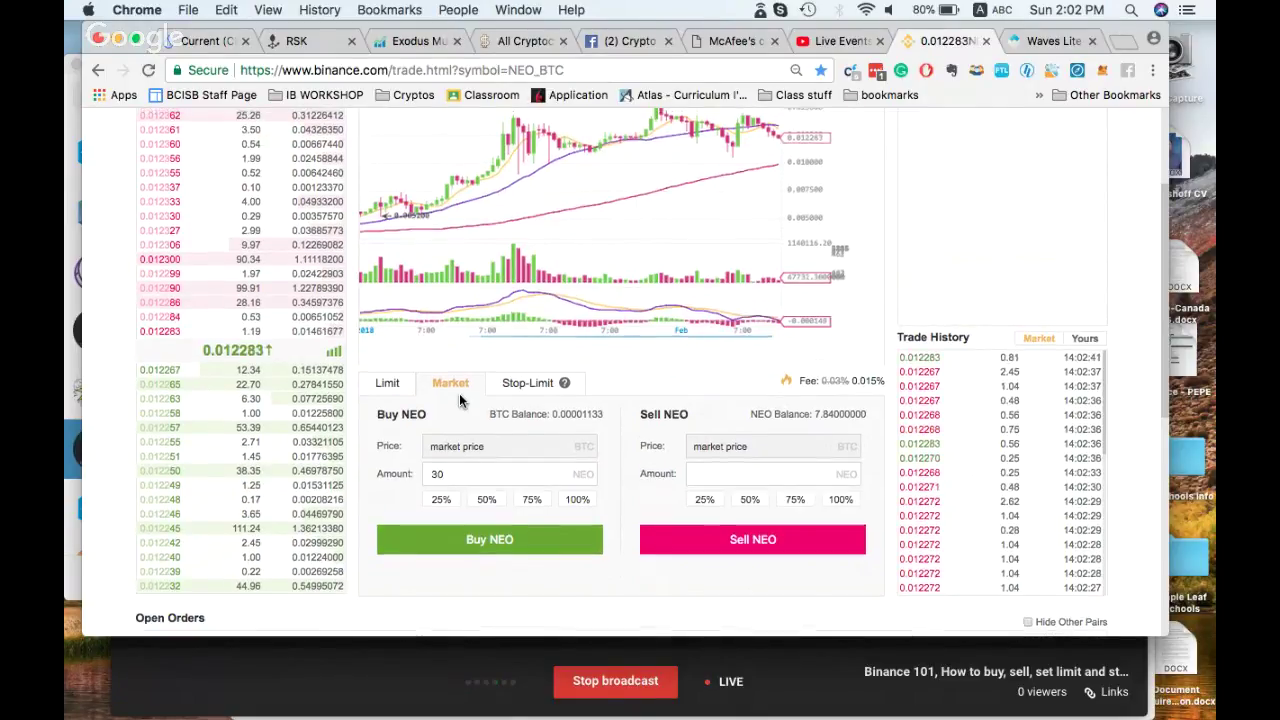
{"action": "scroll", "coordinate": [459, 393], "scroll_direction": "up", "scroll_amount": 3}
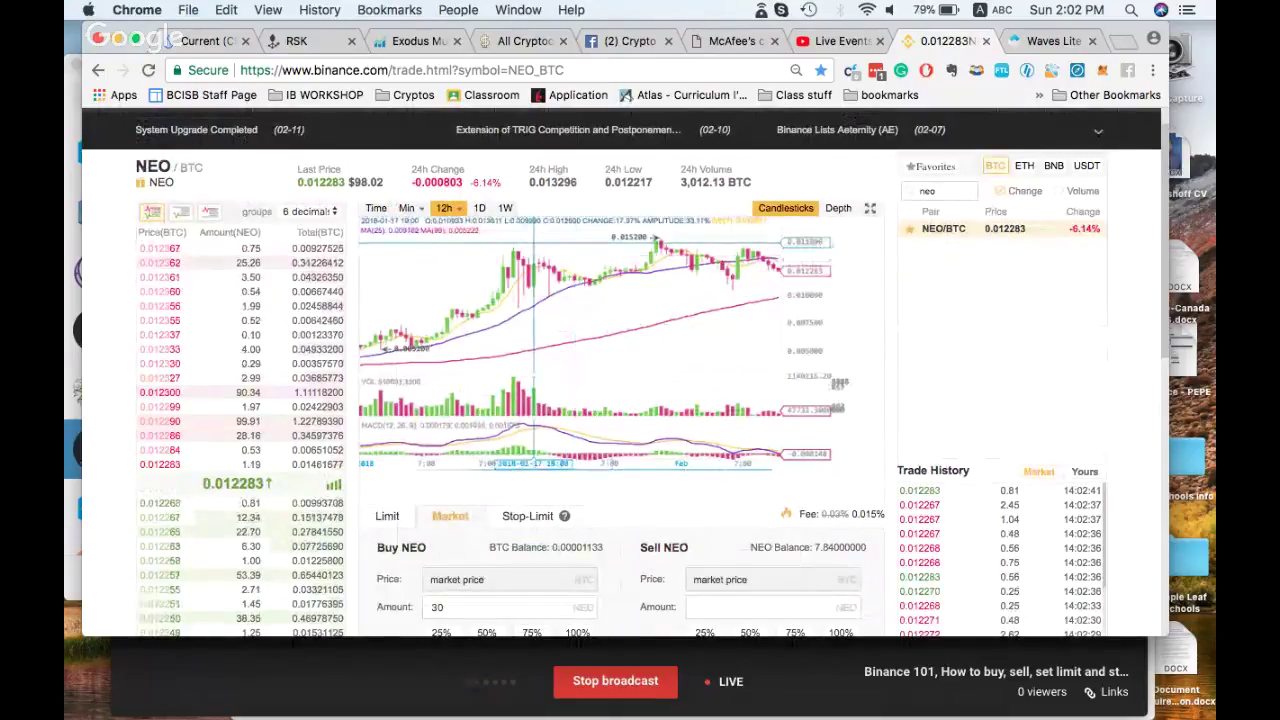
{"action": "scroll", "coordinate": [605, 385], "scroll_direction": "down", "scroll_amount": 4}
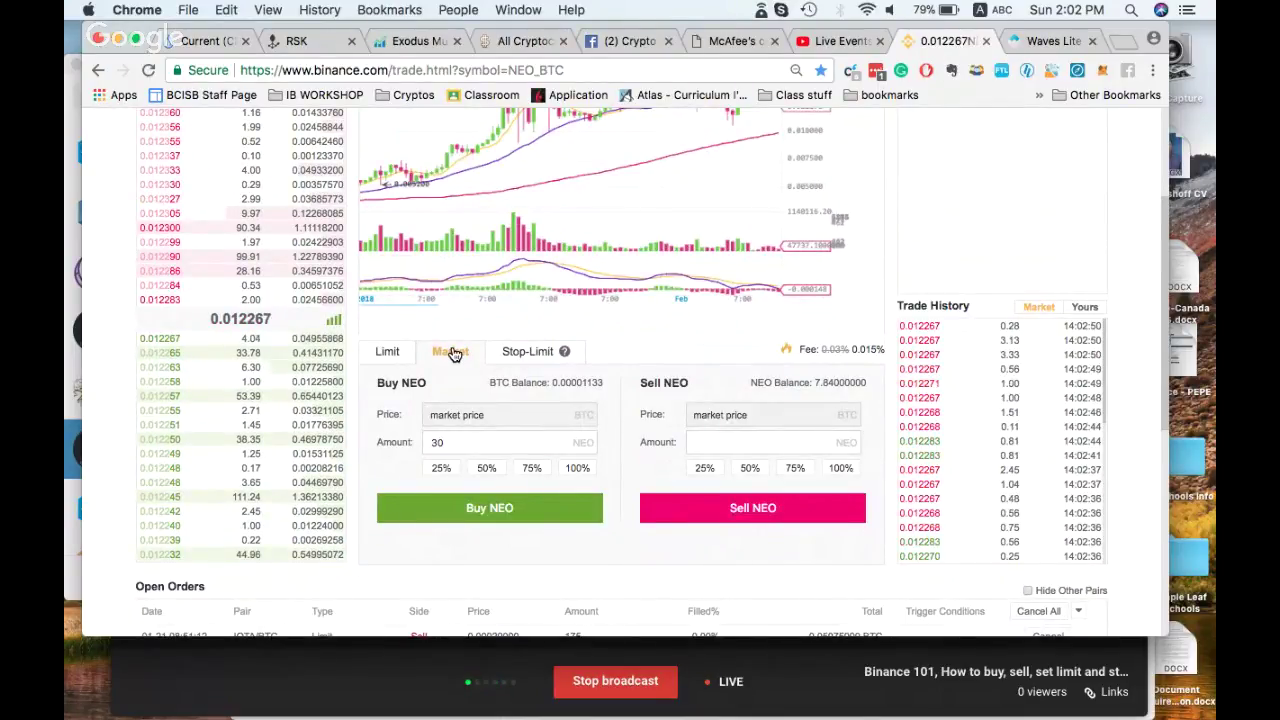
{"action": "left_click", "coordinate": [389, 355]}
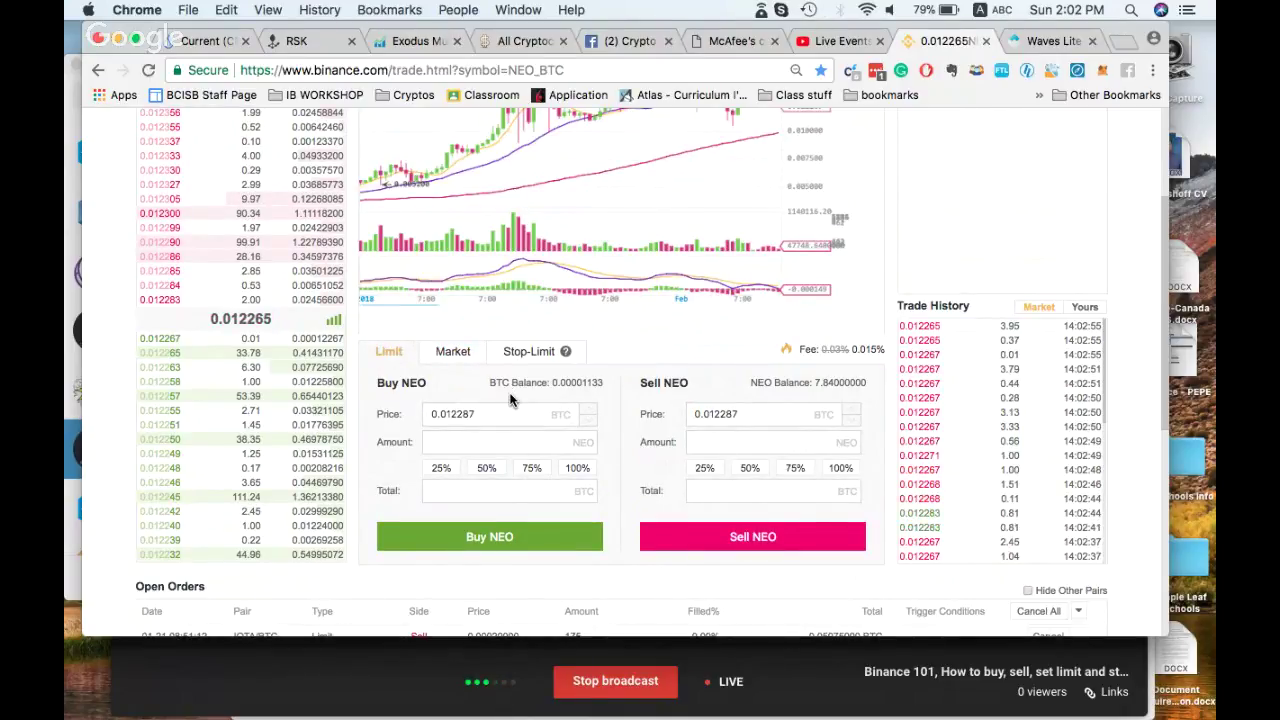
{"action": "scroll", "coordinate": [510, 400], "scroll_direction": "up", "scroll_amount": 1}
{"action": "double_click", "coordinate": [452, 466]}
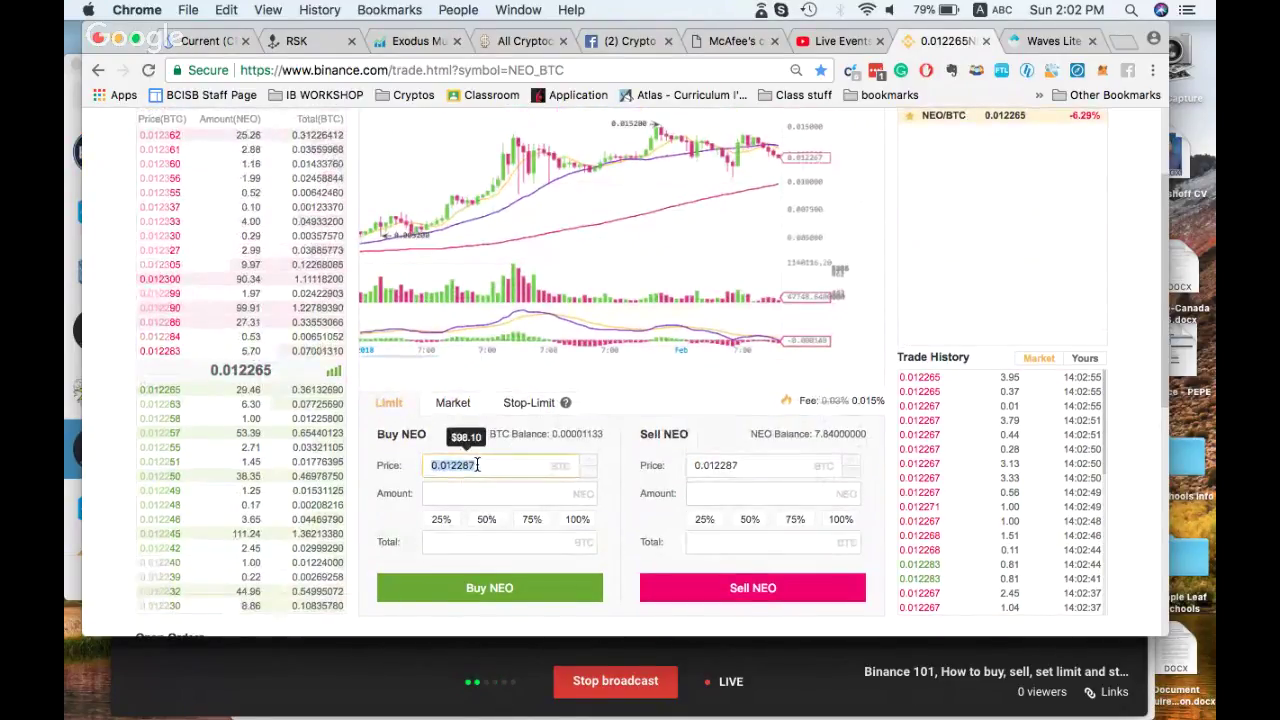
{"action": "double_click", "coordinate": [250, 372]}
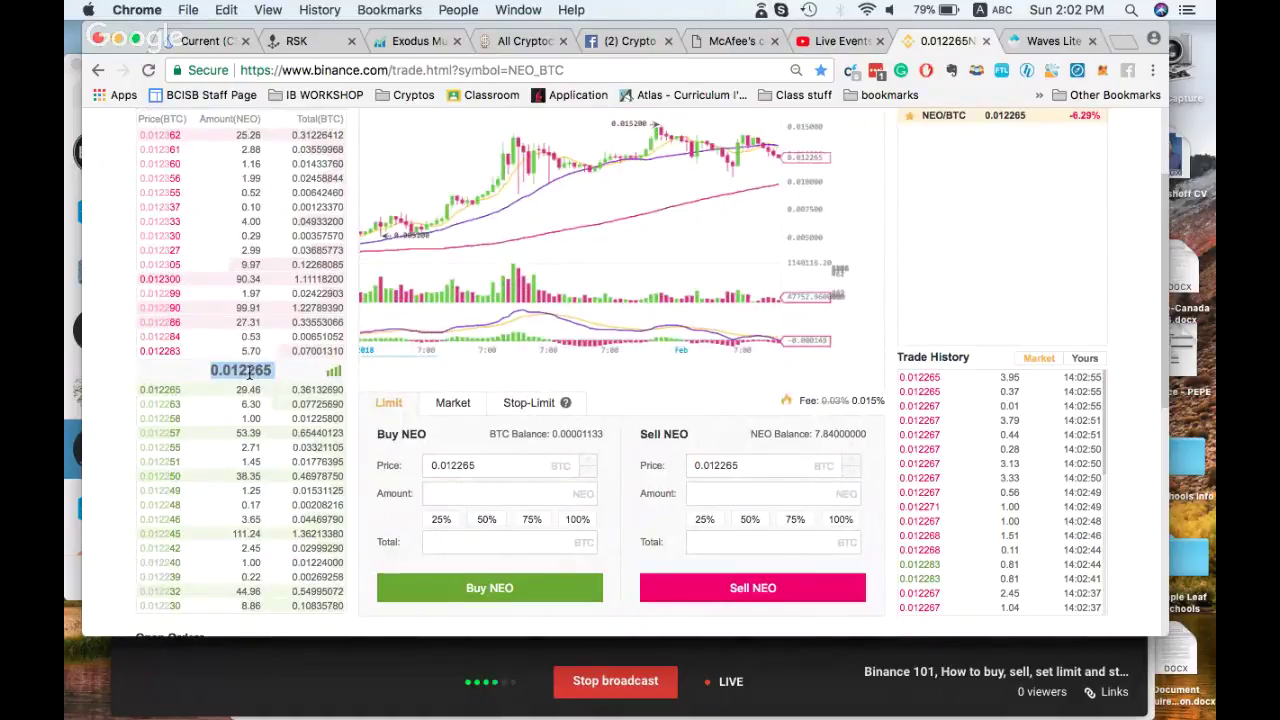
{"action": "left_click", "coordinate": [432, 465]}
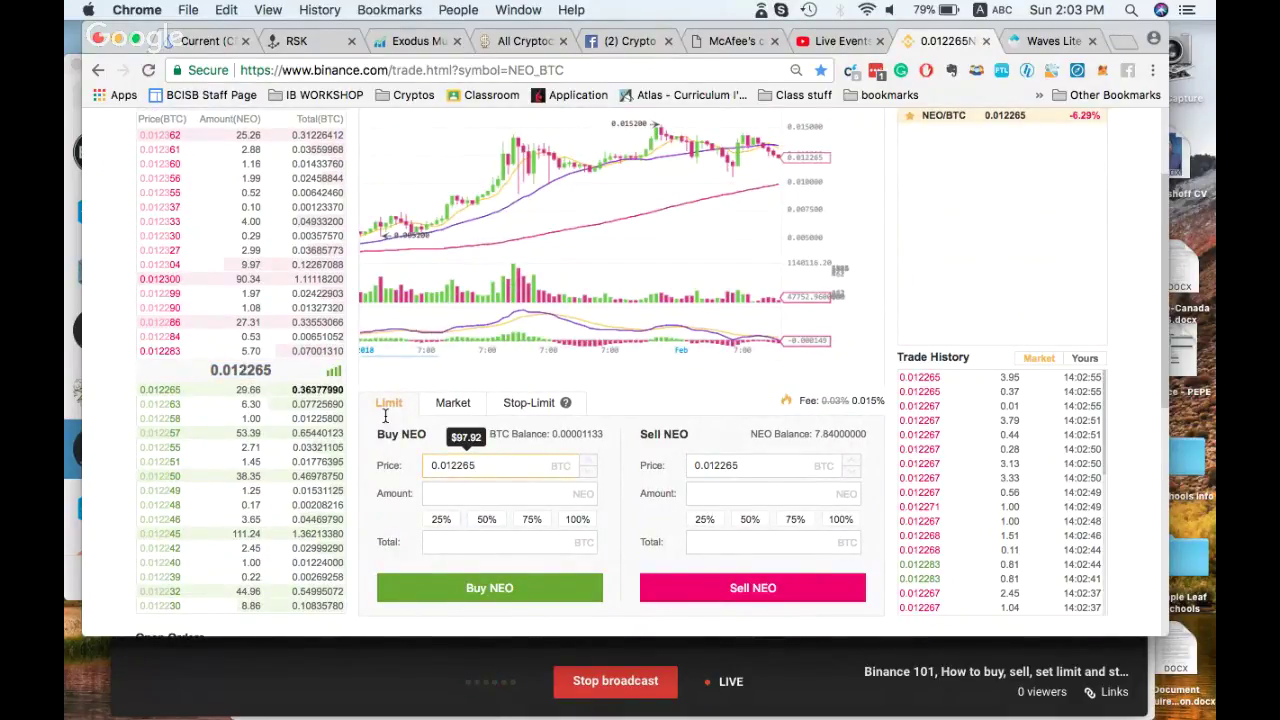
{"action": "scroll", "coordinate": [558, 300], "scroll_direction": "up", "scroll_amount": 1}
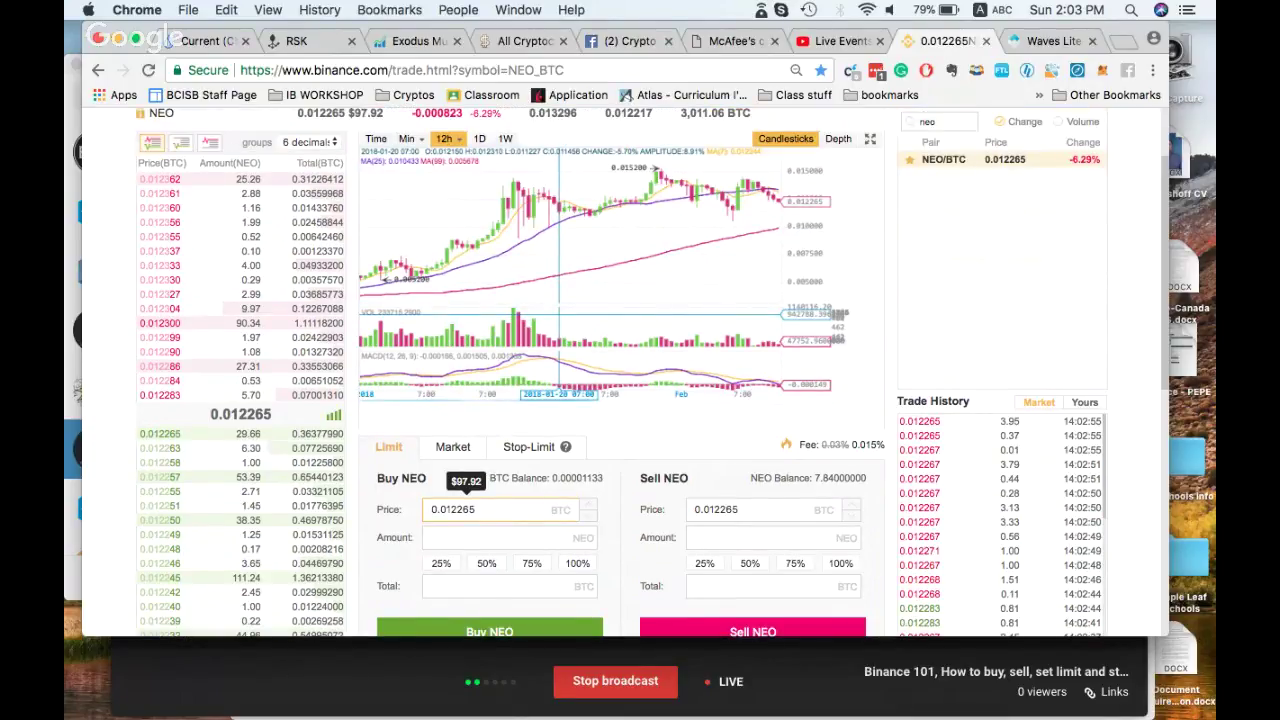
{"action": "scroll", "coordinate": [558, 300], "scroll_direction": "down", "scroll_amount": 2}
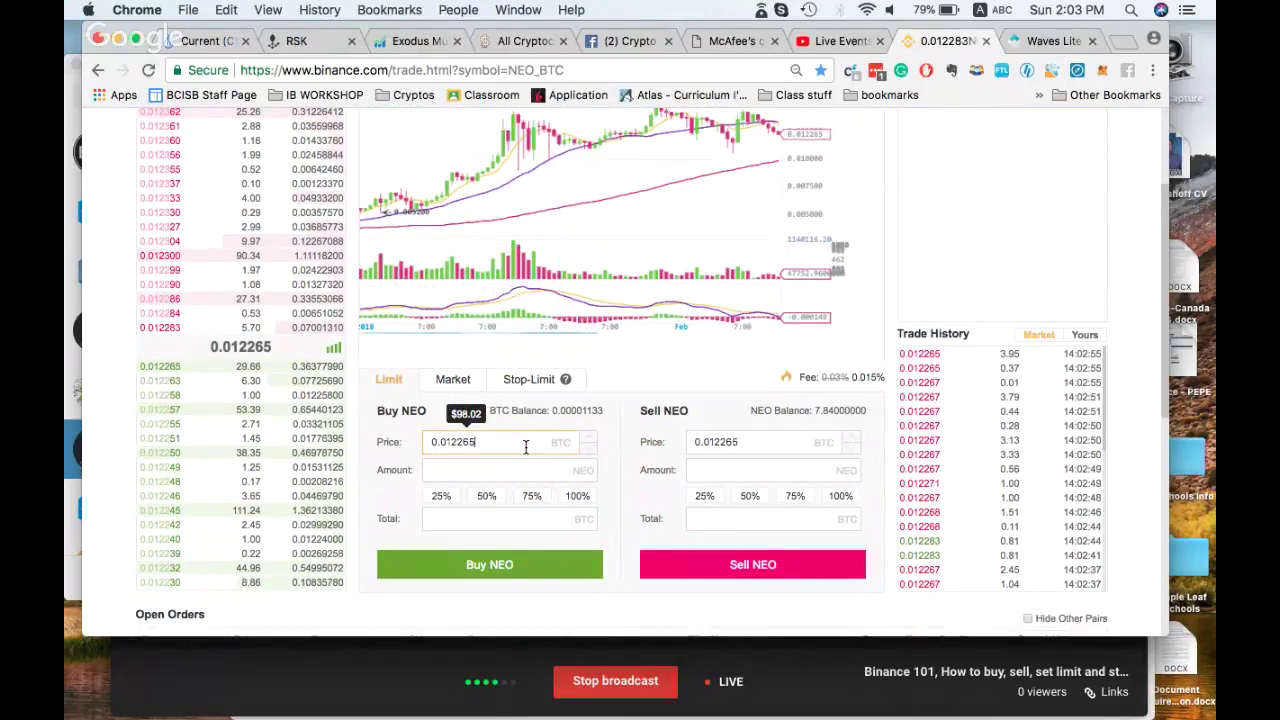
{"action": "left_click", "coordinate": [467, 409]}
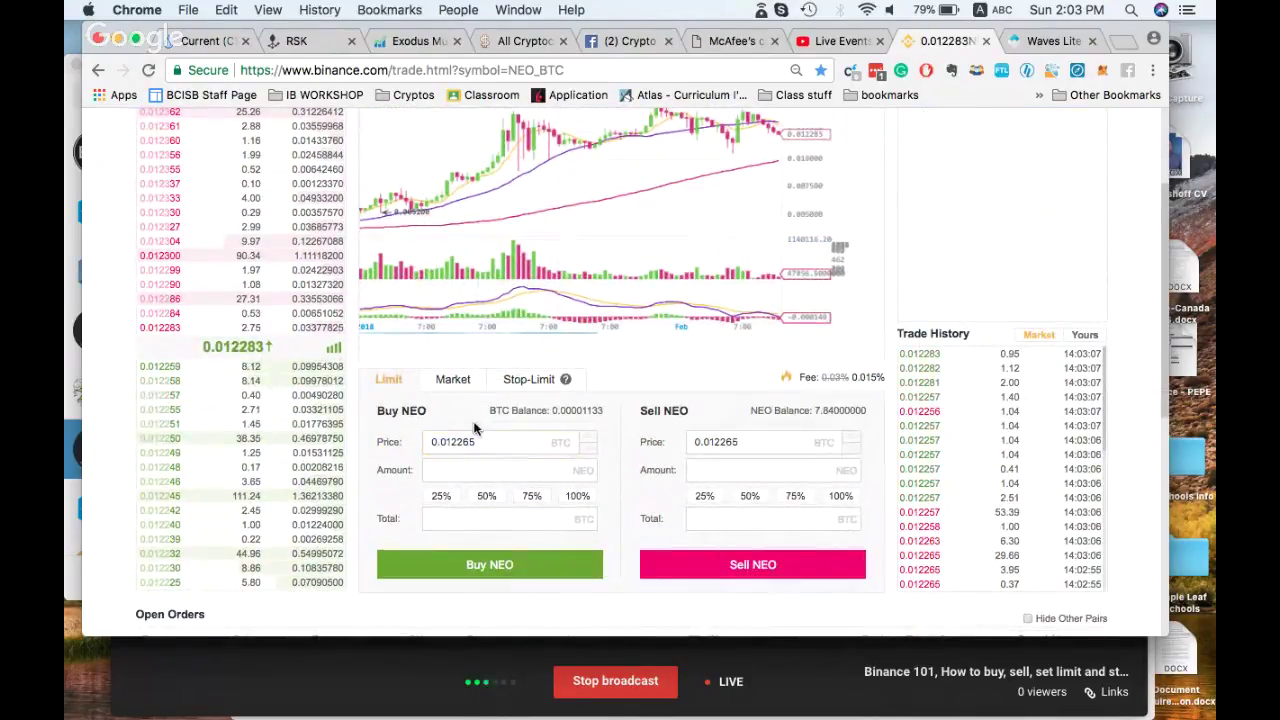
Try a limit buy price of 0.01191 BTC for NEO and clear the buy price again
{"action": "double_click", "coordinate": [477, 444]}
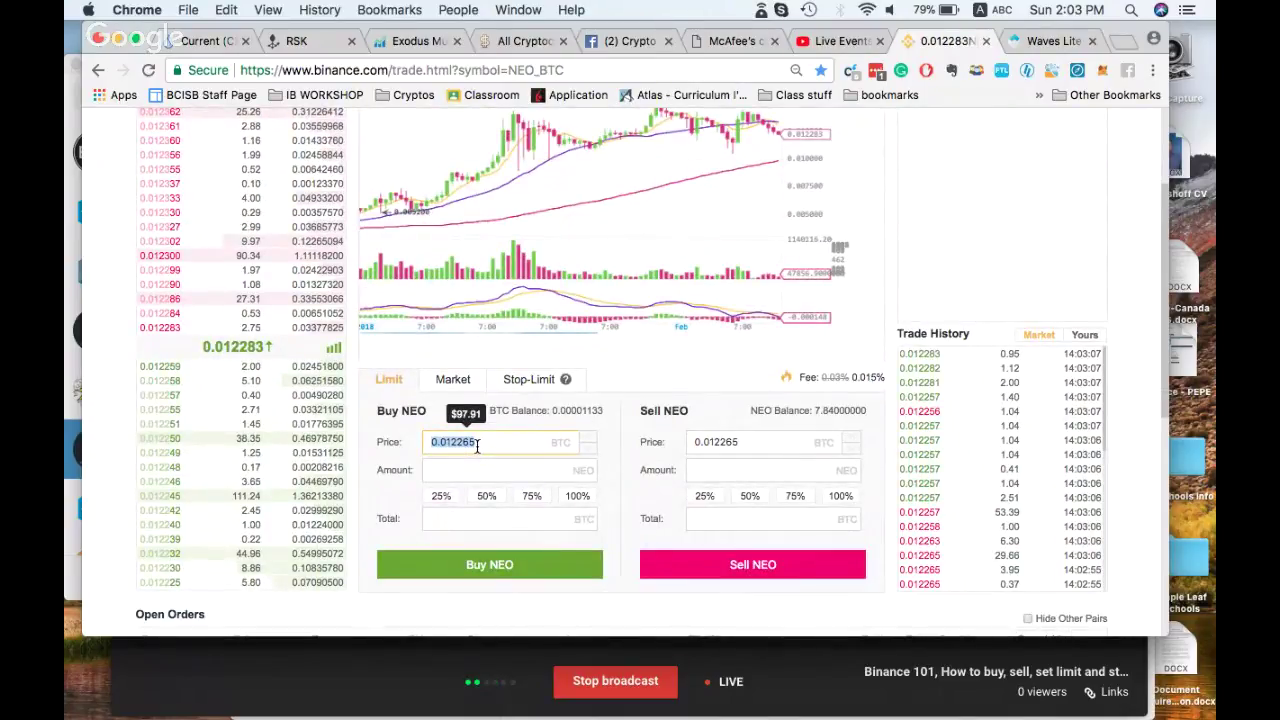
{"action": "left_click", "coordinate": [477, 444]}
{"action": "key", "text": "BackSpace"}
{"action": "key", "text": "BackSpace"}
{"action": "key", "text": "BackSpace"}
{"action": "key", "text": "BackSpace"}
{"action": "type", "text": "19"}
{"action": "type", "text": "9"}
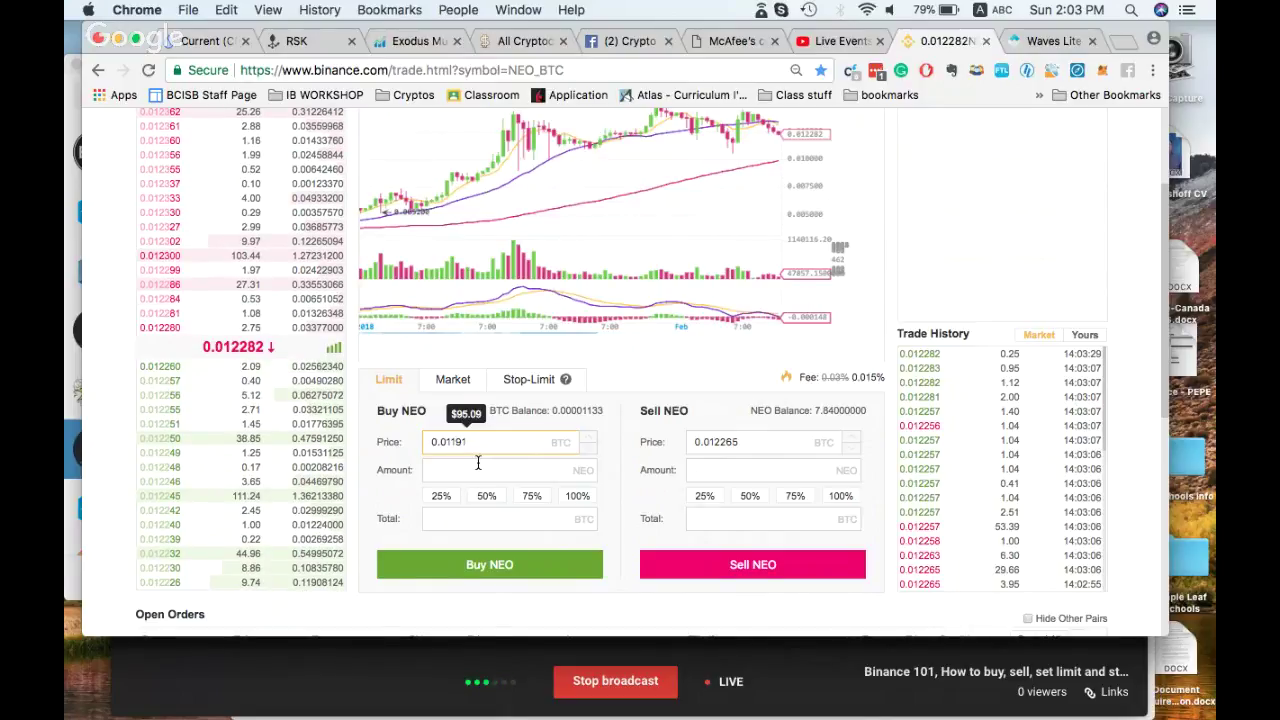
{"action": "double_click", "coordinate": [491, 443]}
{"action": "key", "text": "BackSpace"}
Set the limit sell price for NEO to 0.0152 BTC
{"action": "left_click", "coordinate": [762, 446]}
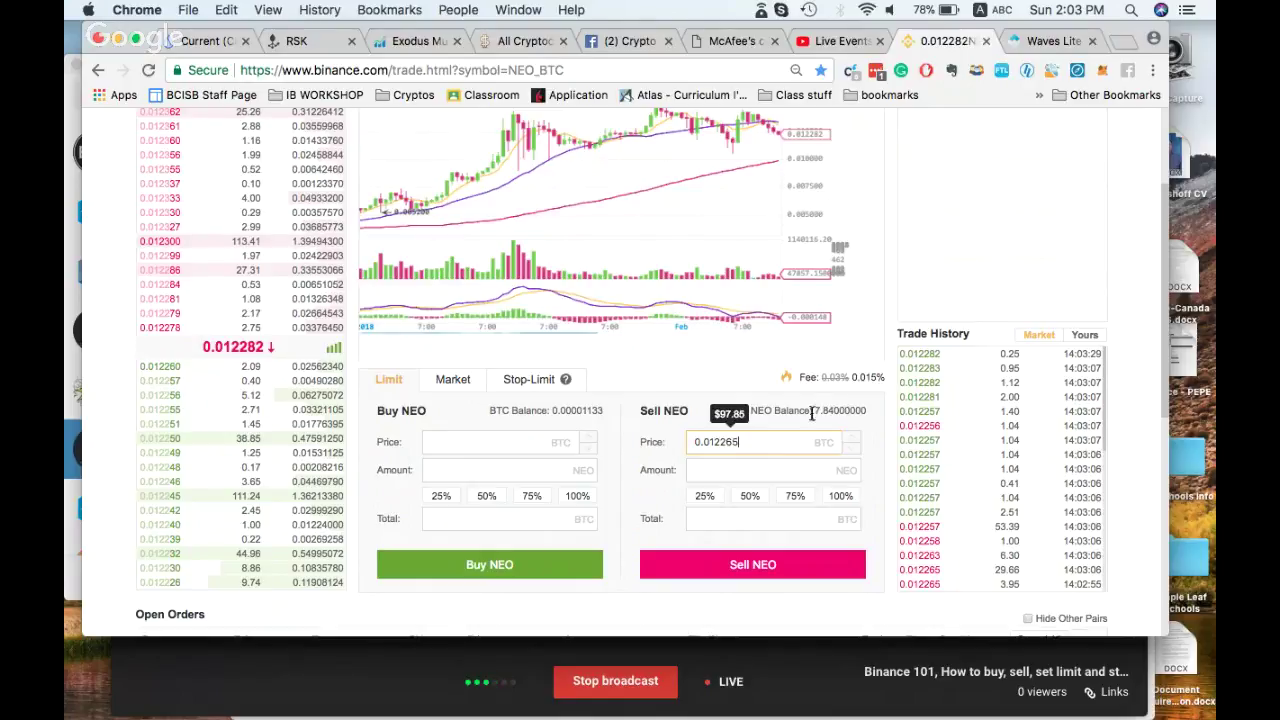
{"action": "key", "text": "BackSpace"}
{"action": "key", "text": "BackSpace"}
{"action": "key", "text": "BackSpace"}
{"action": "key", "text": "BackSpace"}
{"action": "key", "text": "BackSpace"}
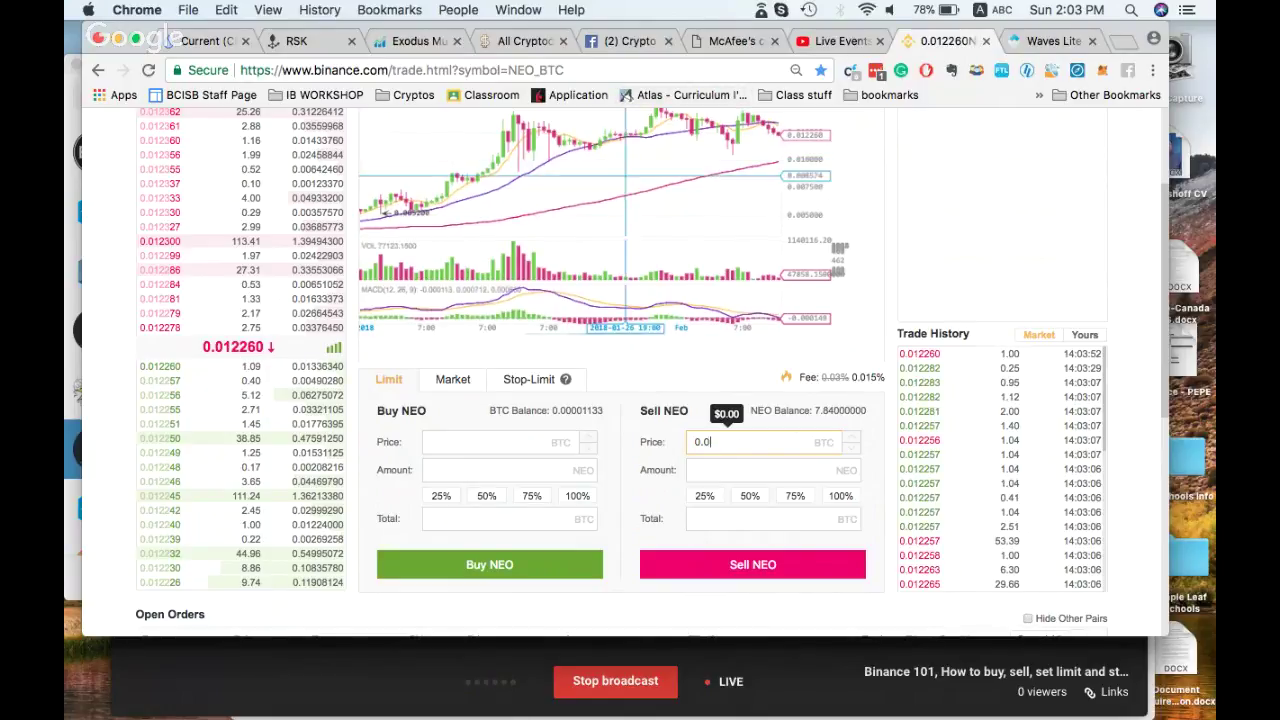
{"action": "scroll", "coordinate": [625, 175], "scroll_direction": "up", "scroll_amount": 3}
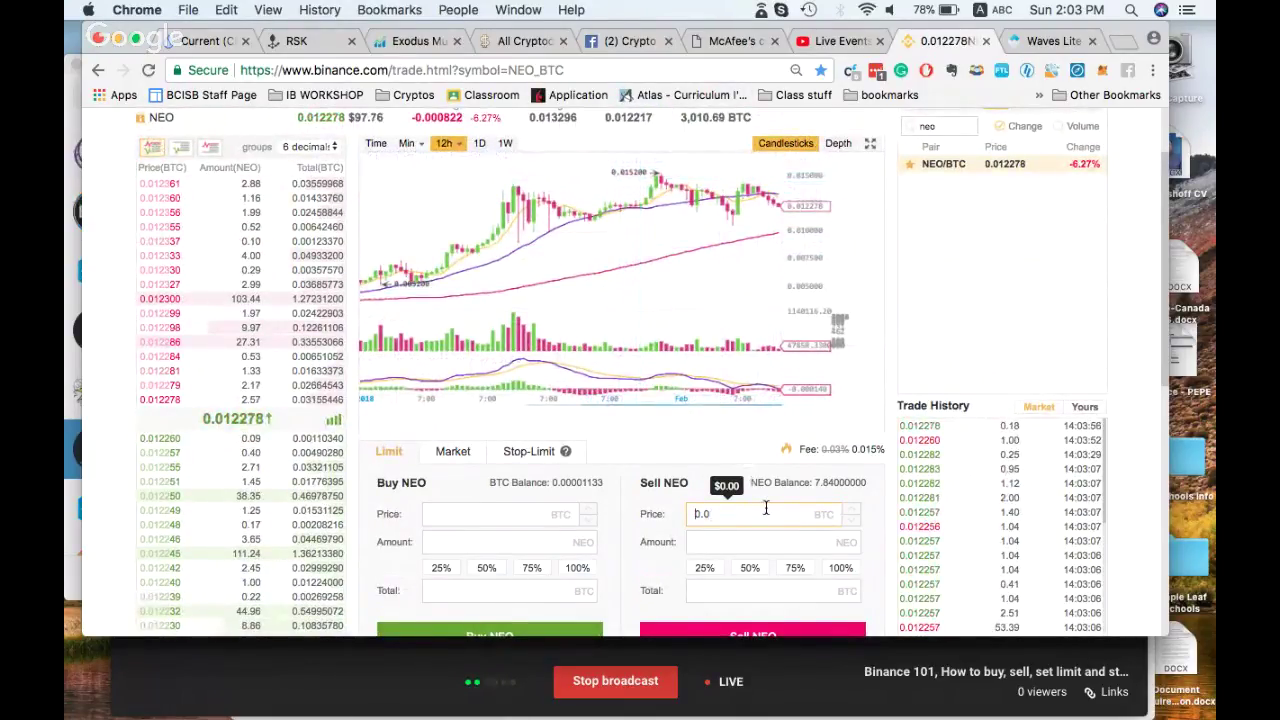
{"action": "type", "text": "15"}
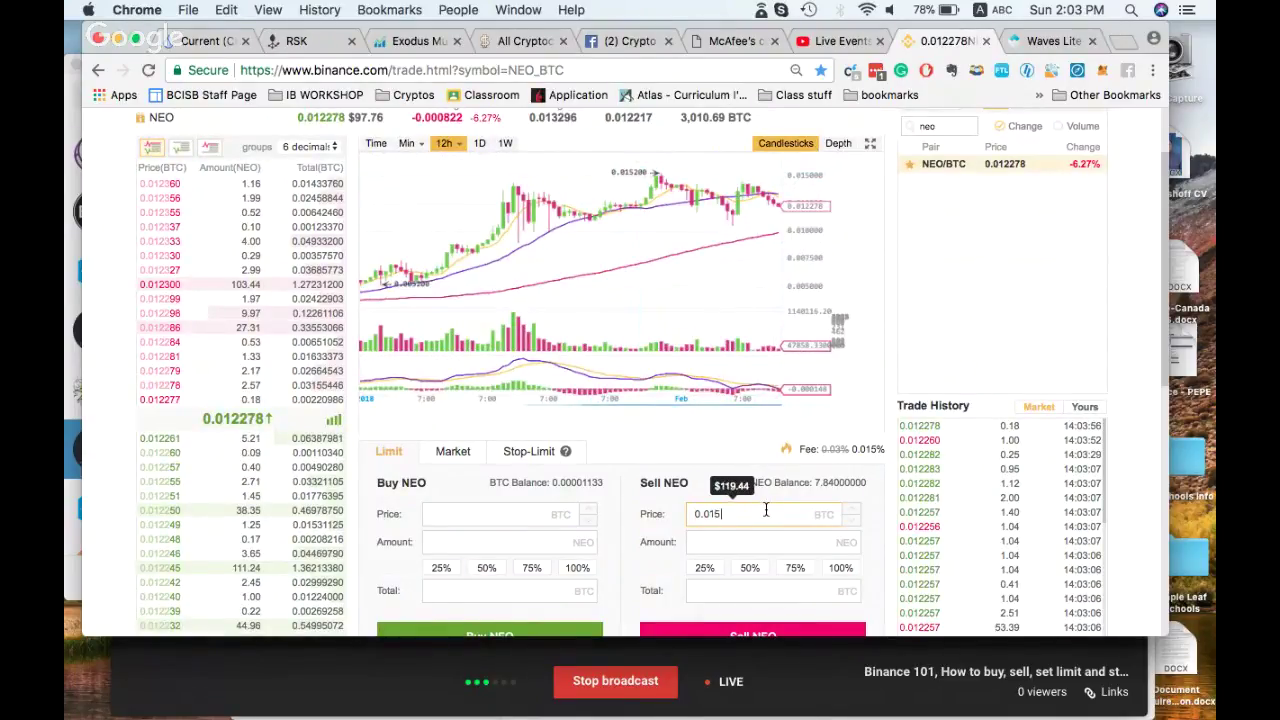
{"action": "type", "text": "2"}
Set the sell amount to 100% of the NEO balance and place the limit sell order
{"action": "scroll", "coordinate": [852, 480], "scroll_direction": "down", "scroll_amount": 3}
{"action": "left_click", "coordinate": [845, 490]}
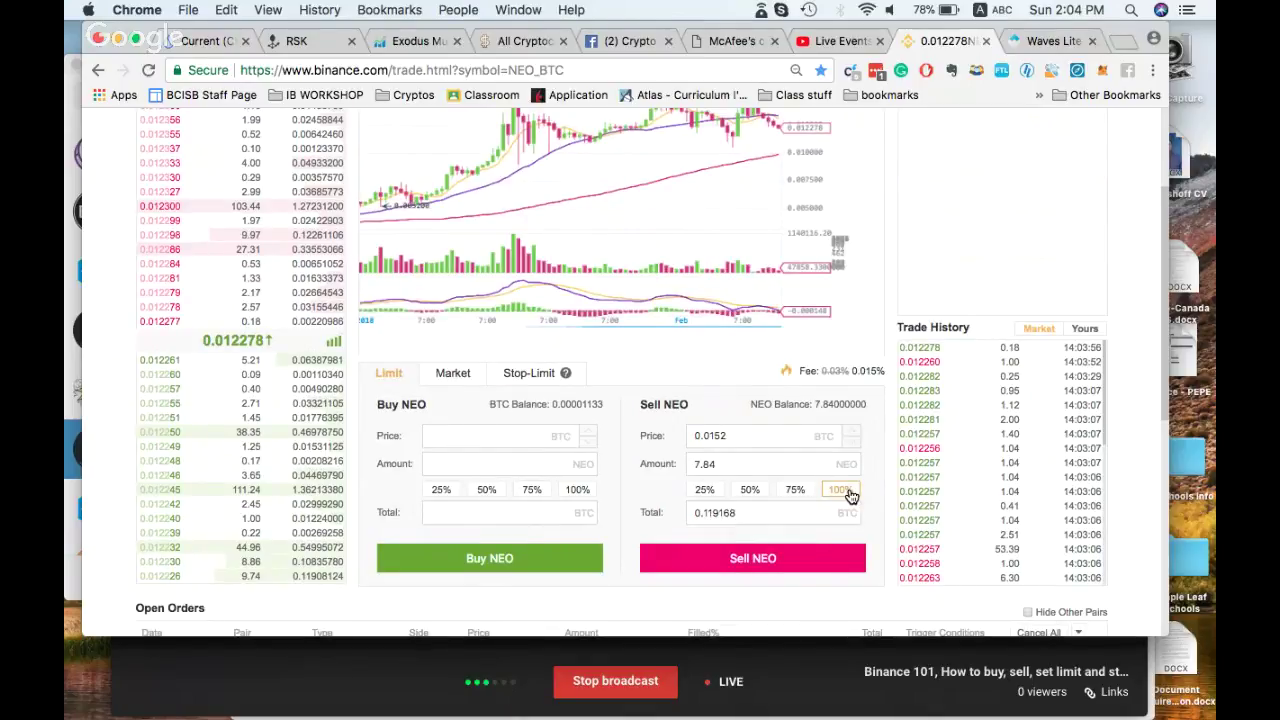
{"action": "left_click", "coordinate": [820, 558]}
Open the list of open orders and cancel the NEO/BTC sell order
{"action": "scroll", "coordinate": [785, 415], "scroll_direction": "up", "scroll_amount": 3}
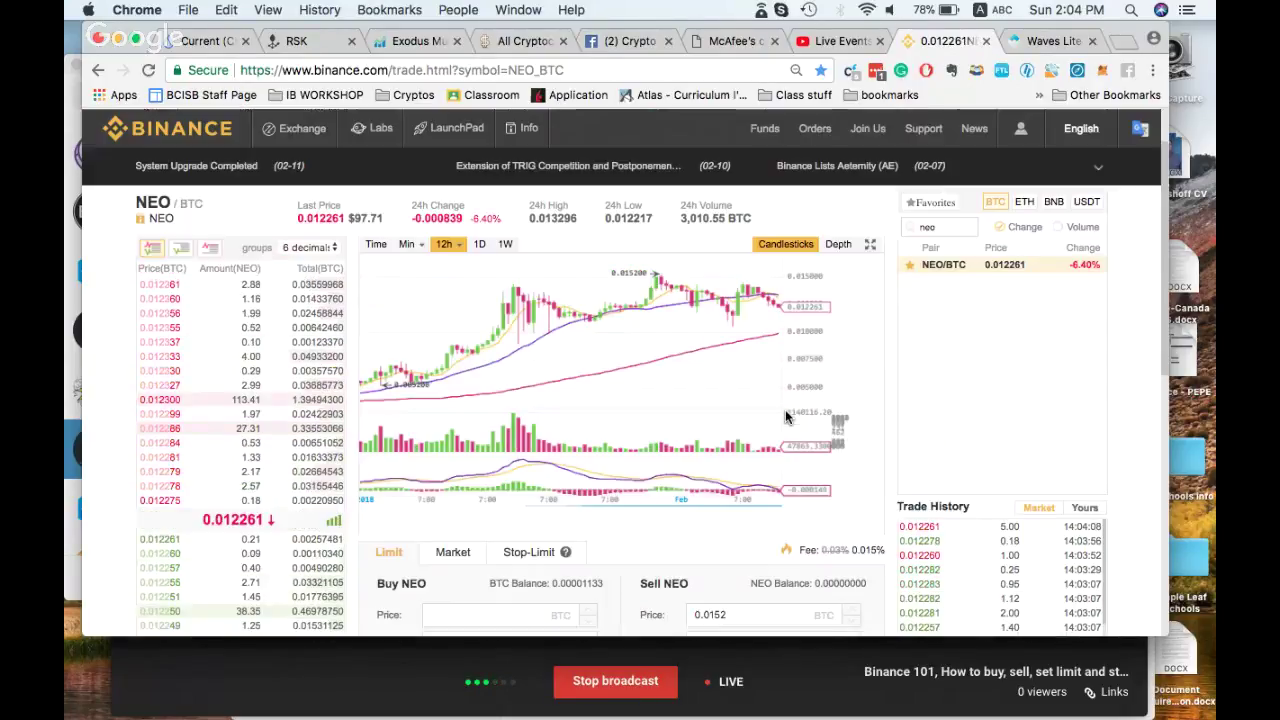
{"action": "mouse_move", "coordinate": [815, 128]}
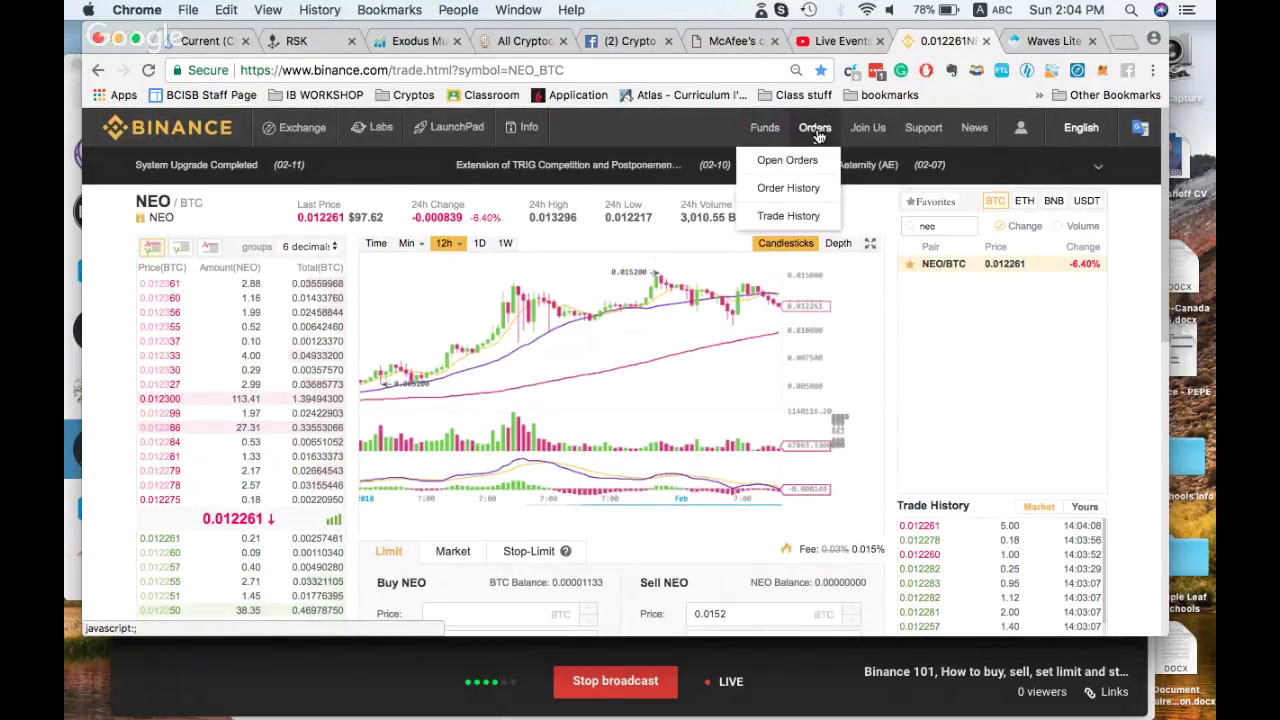
{"action": "left_click", "coordinate": [811, 172]}
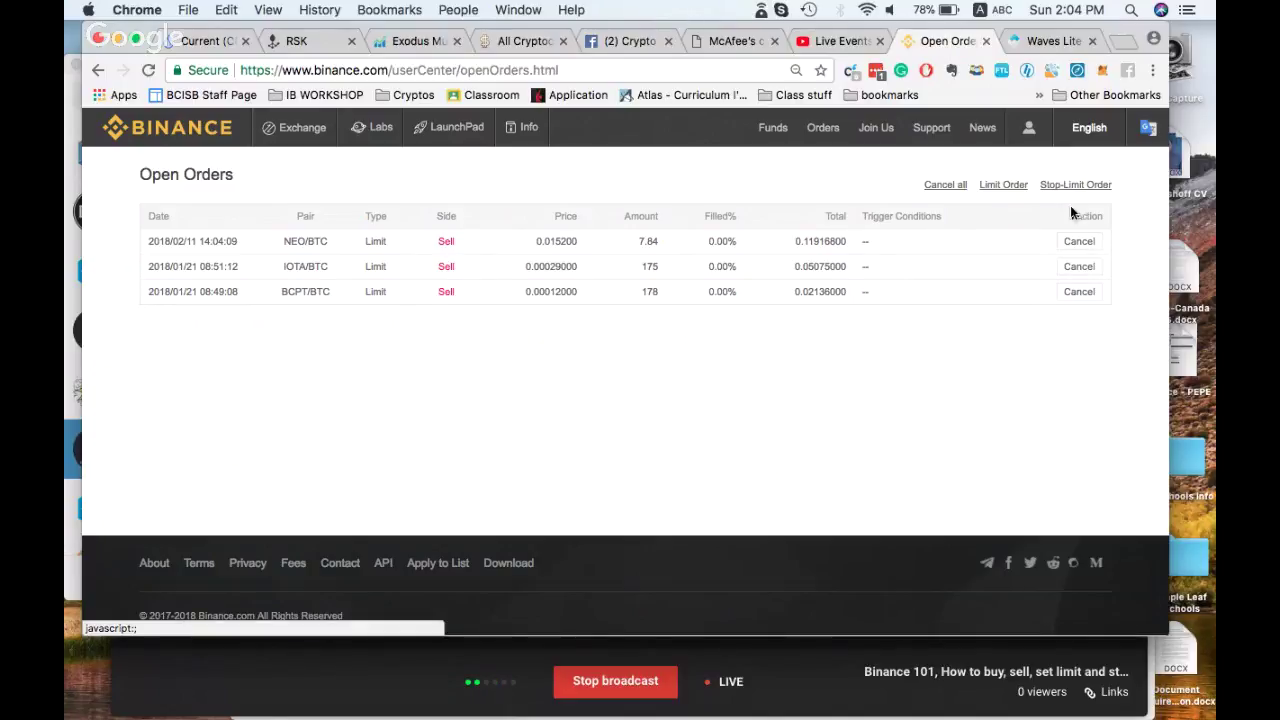
{"action": "left_click", "coordinate": [1080, 243]}
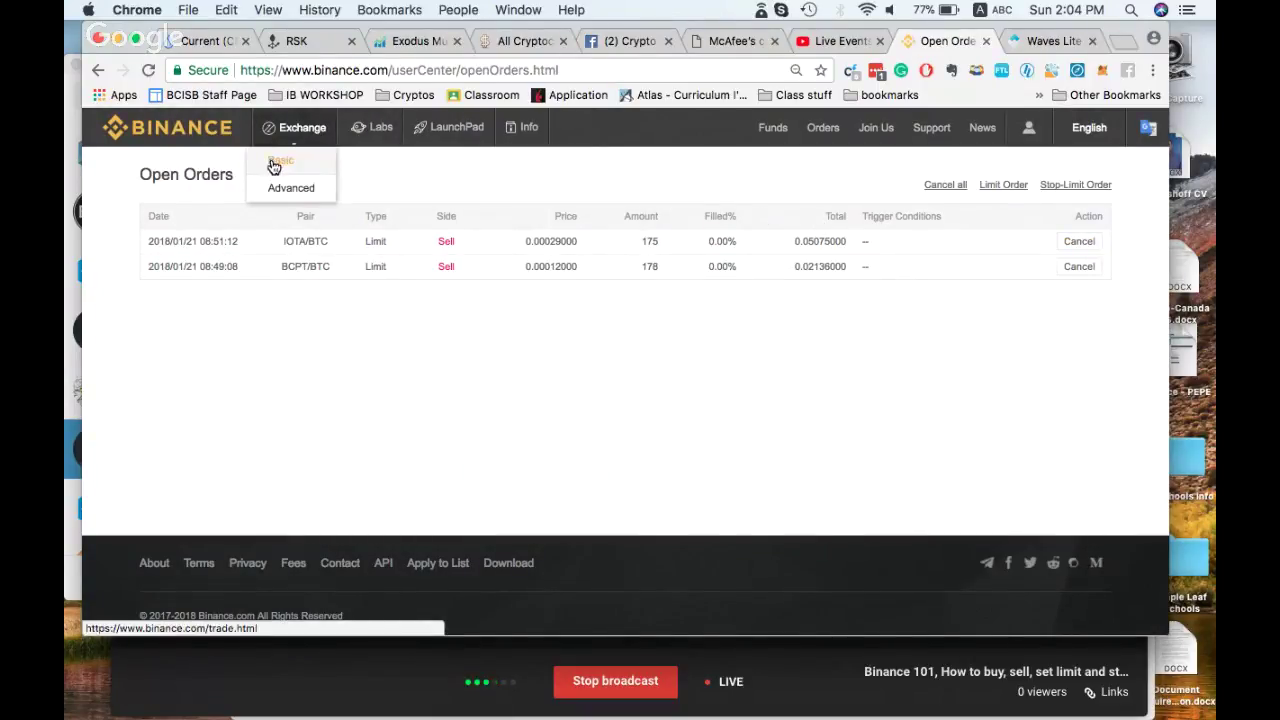
Return to the basic exchange view and fill in a limit buy order for 5 NEO at 0.011 BTC
{"action": "left_click", "coordinate": [274, 163]}
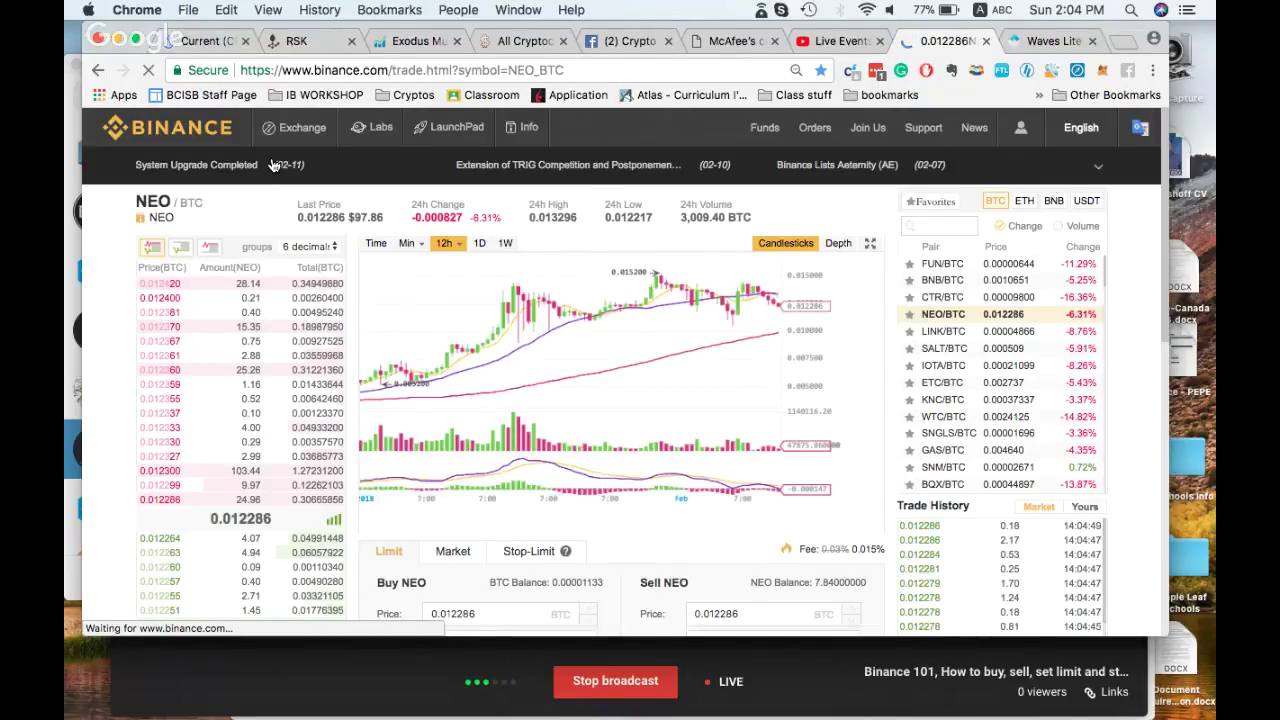
{"action": "scroll", "coordinate": [273, 165], "scroll_direction": "down", "scroll_amount": 3}
{"action": "scroll", "coordinate": [392, 310], "scroll_direction": "down", "scroll_amount": 1}
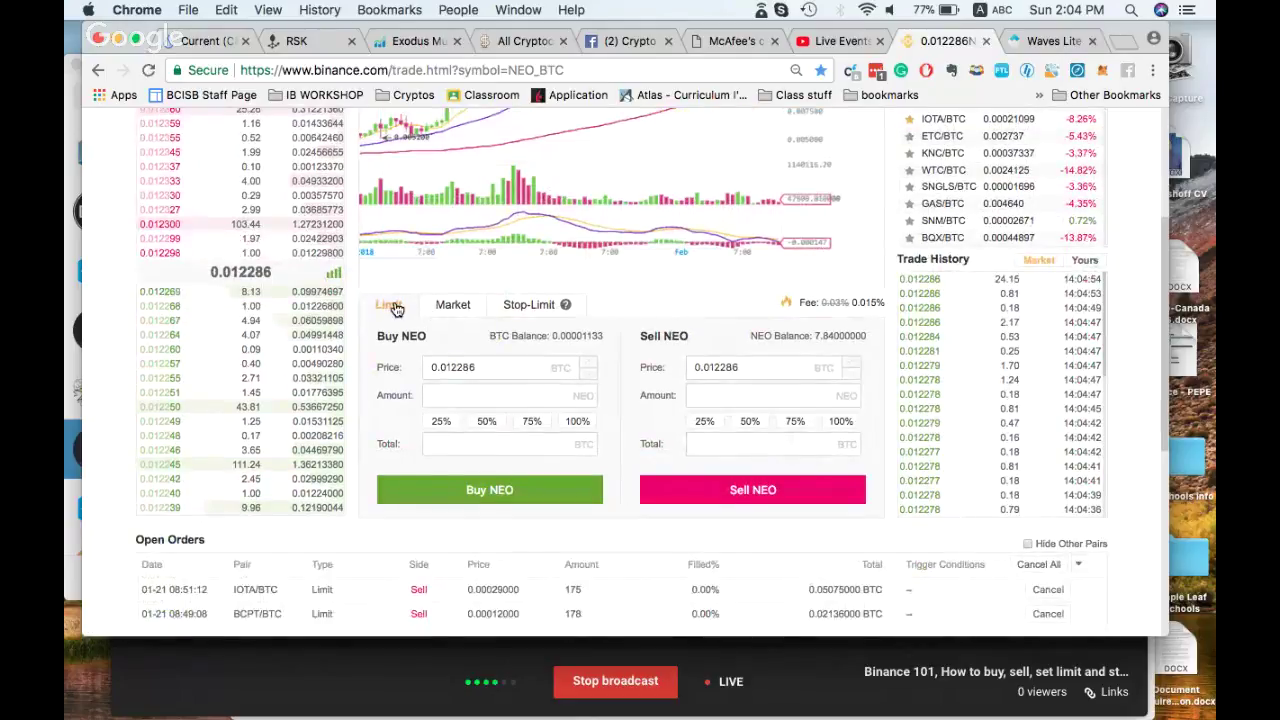
{"action": "left_click", "coordinate": [486, 369]}
{"action": "key", "text": "BackSpace"}
{"action": "key", "text": "BackSpace"}
{"action": "key", "text": "BackSpace"}
{"action": "key", "text": "BackSpace"}
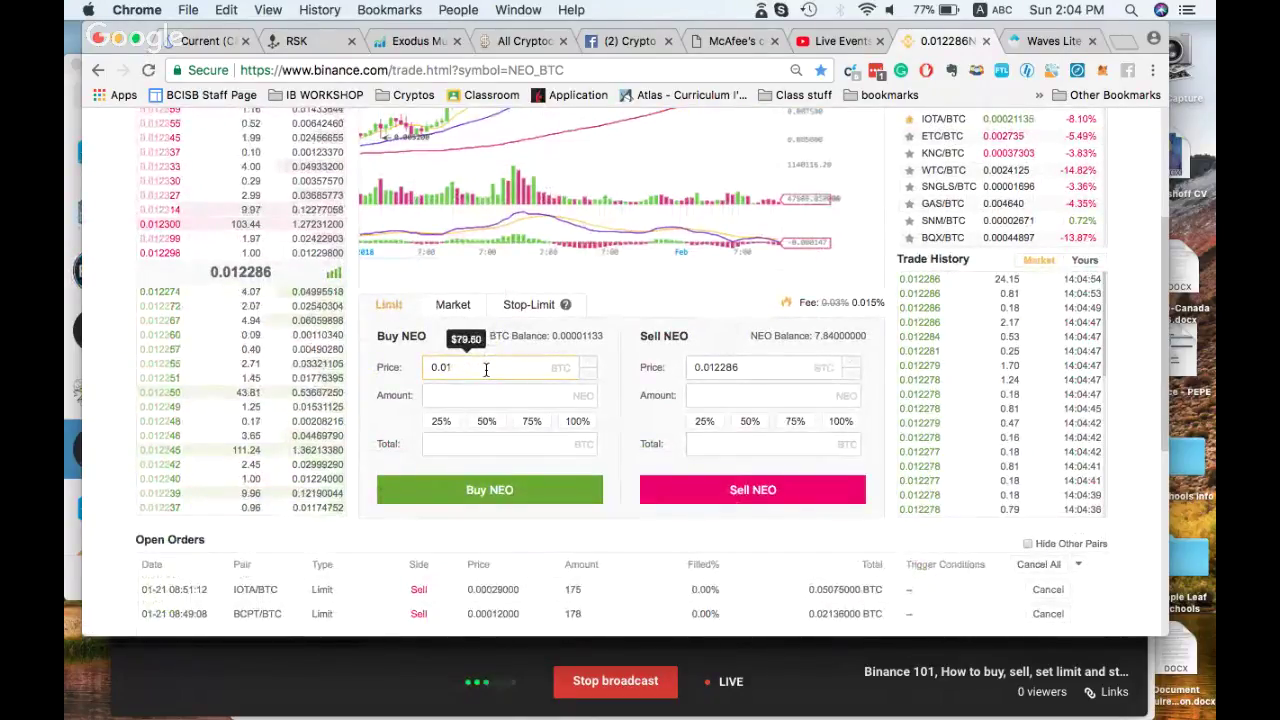
{"action": "type", "text": "1"}
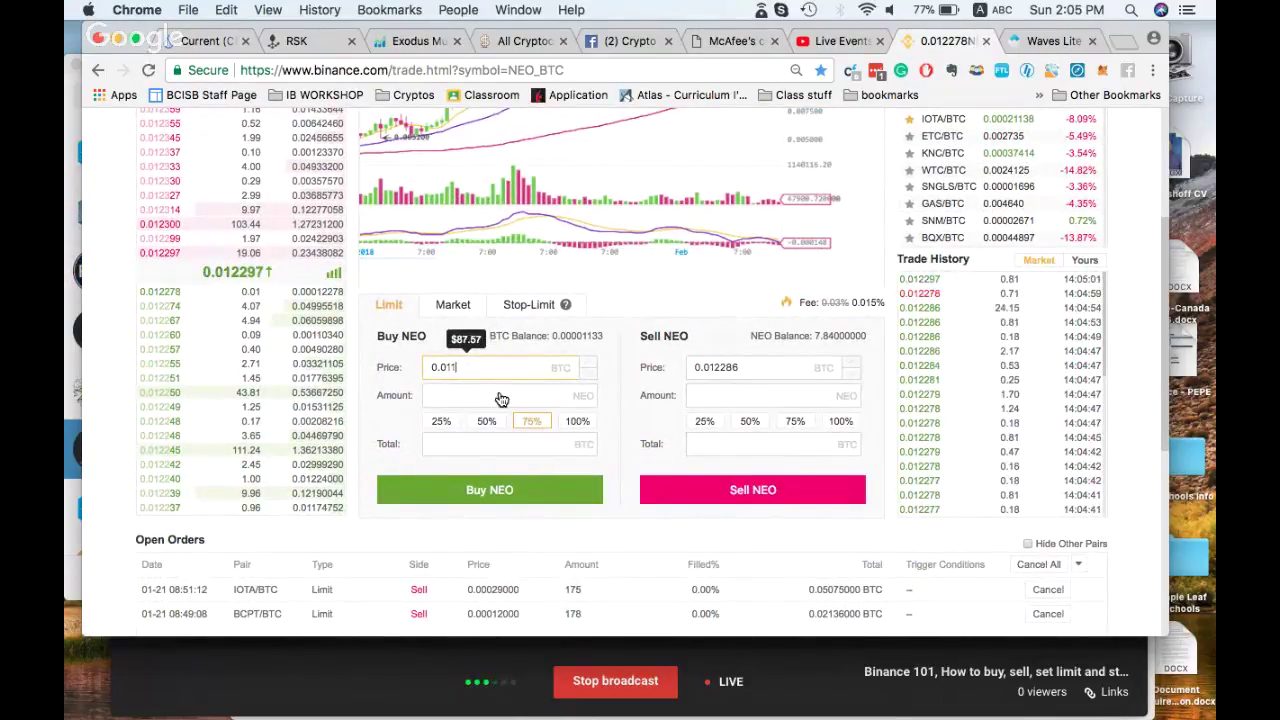
{"action": "left_click", "coordinate": [499, 395]}
{"action": "type", "text": "5"}
{"action": "left_click", "coordinate": [618, 422]}
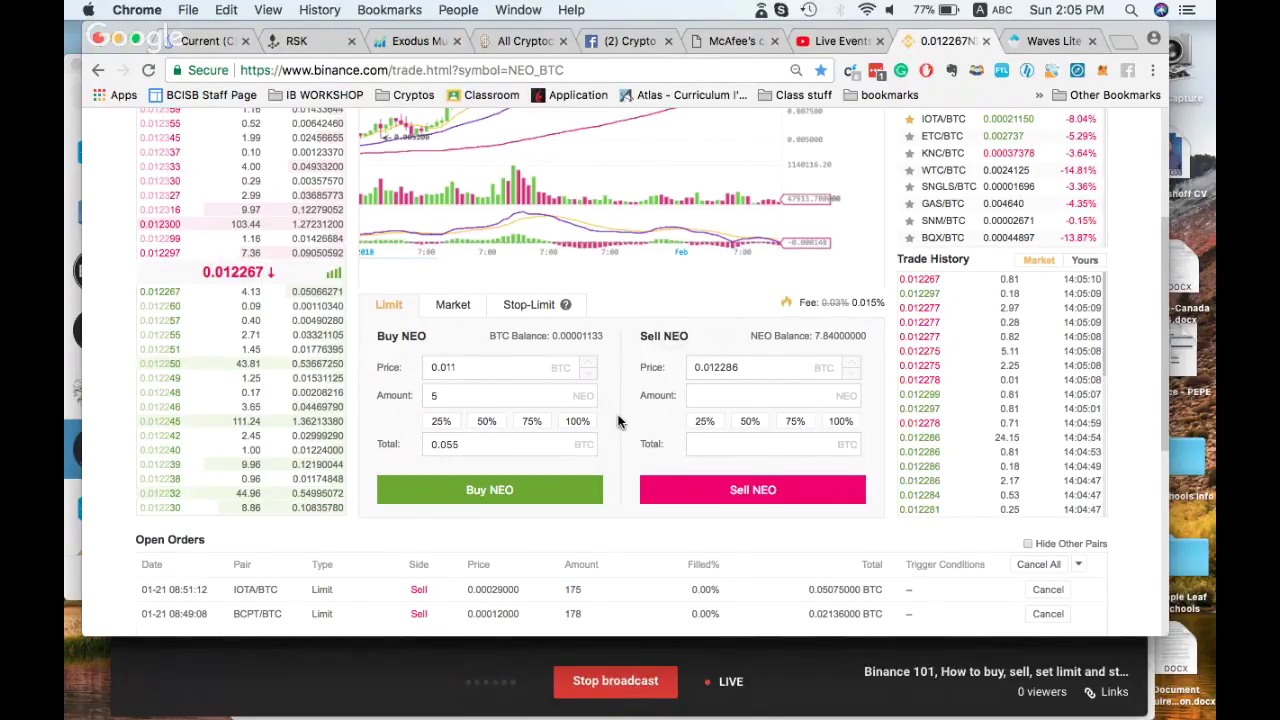
Clear the amount and the price of the limit buy order
{"action": "double_click", "coordinate": [481, 392]}
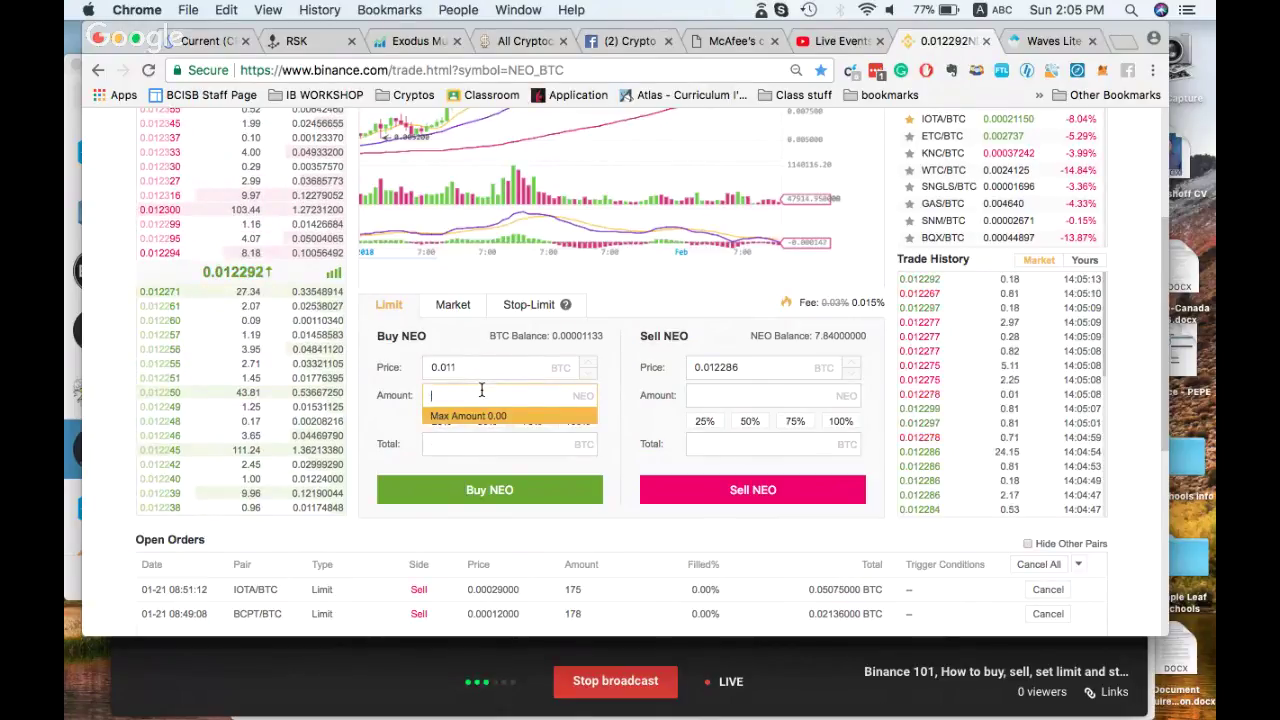
{"action": "key", "text": "BackSpace"}
{"action": "double_click", "coordinate": [505, 364]}
{"action": "key", "text": "BackSpace"}
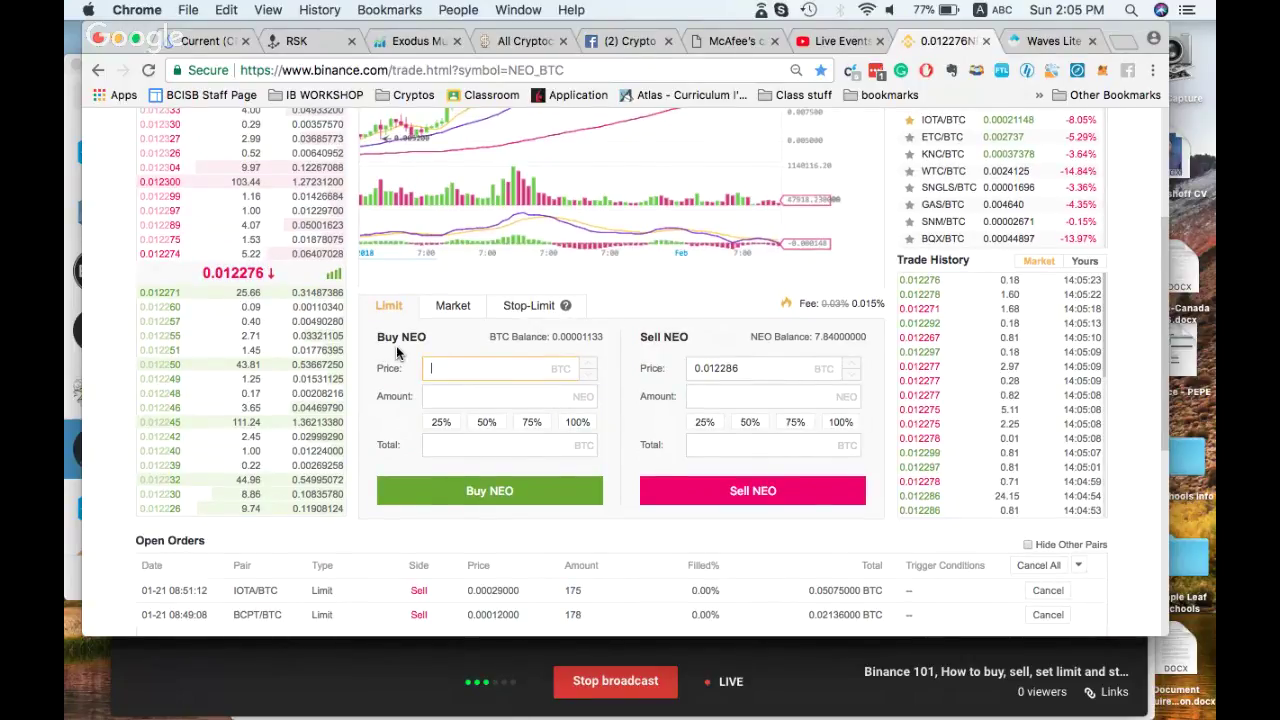
{"action": "scroll", "coordinate": [397, 352], "scroll_direction": "up", "scroll_amount": 3}
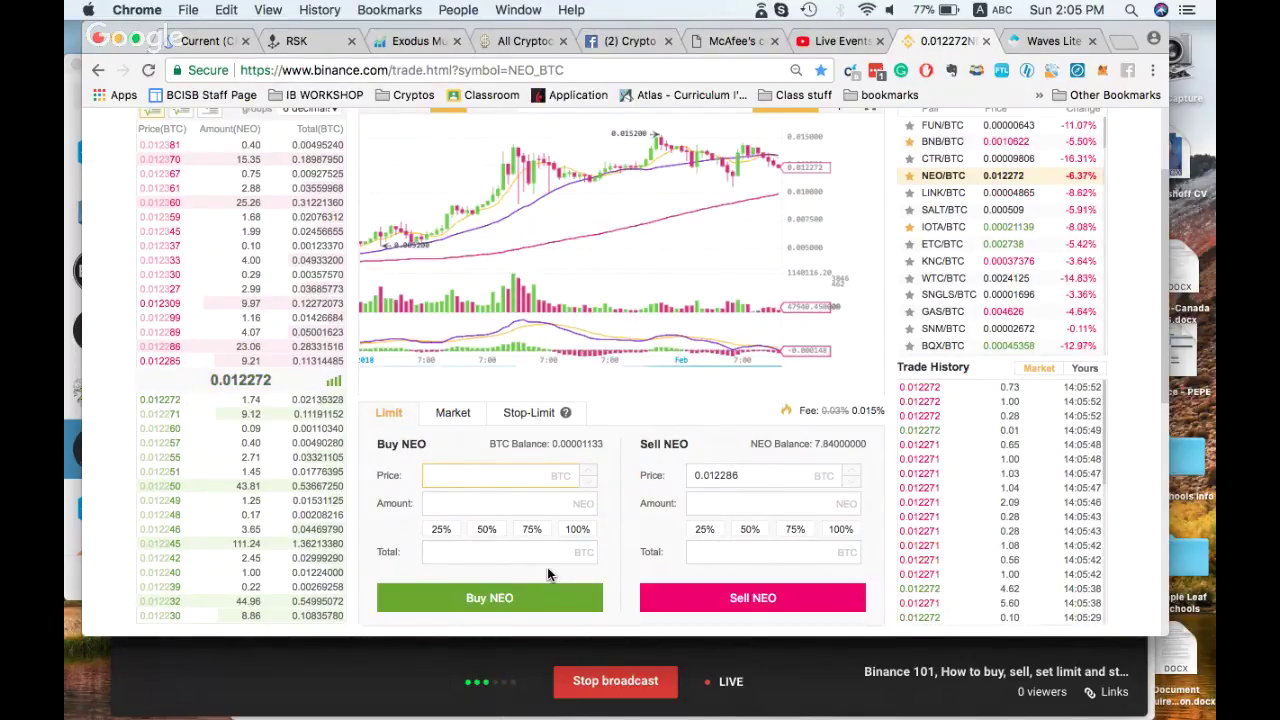
{"action": "scroll", "coordinate": [587, 432], "scroll_direction": "up", "scroll_amount": 2}
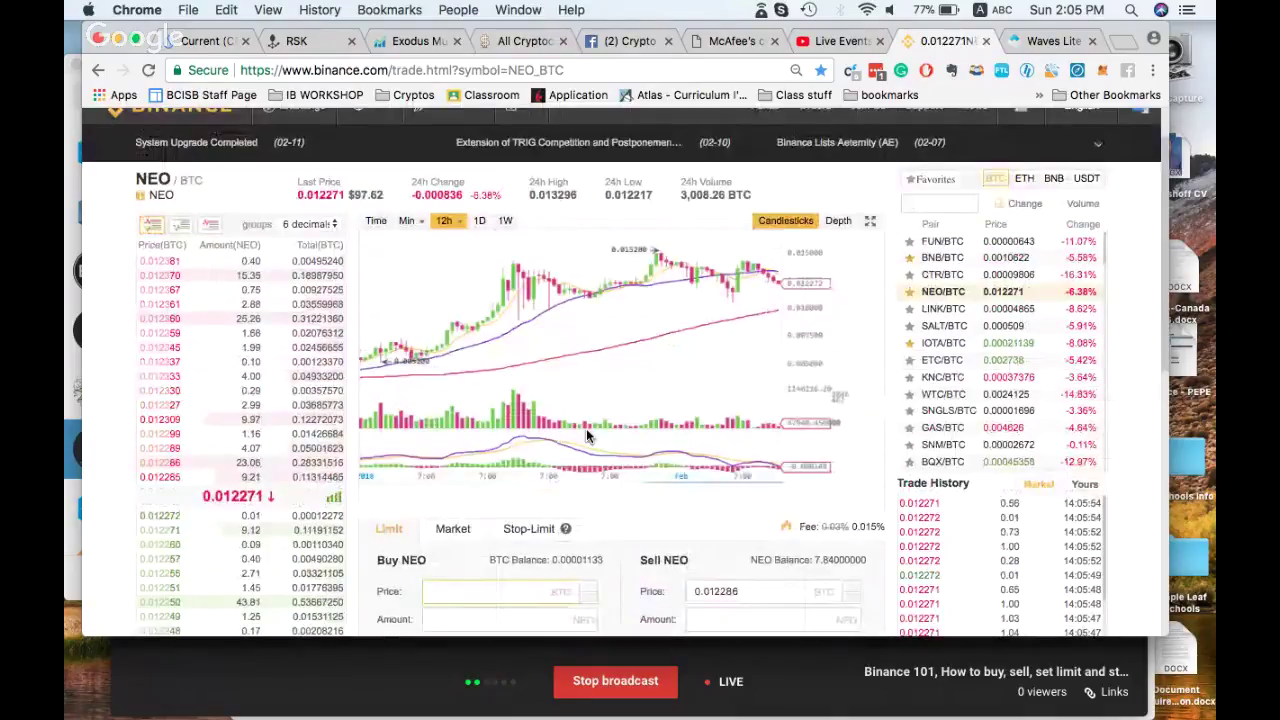
{"action": "scroll", "coordinate": [586, 434], "scroll_direction": "up", "scroll_amount": 1}
{"action": "mouse_move", "coordinate": [806, 165]}
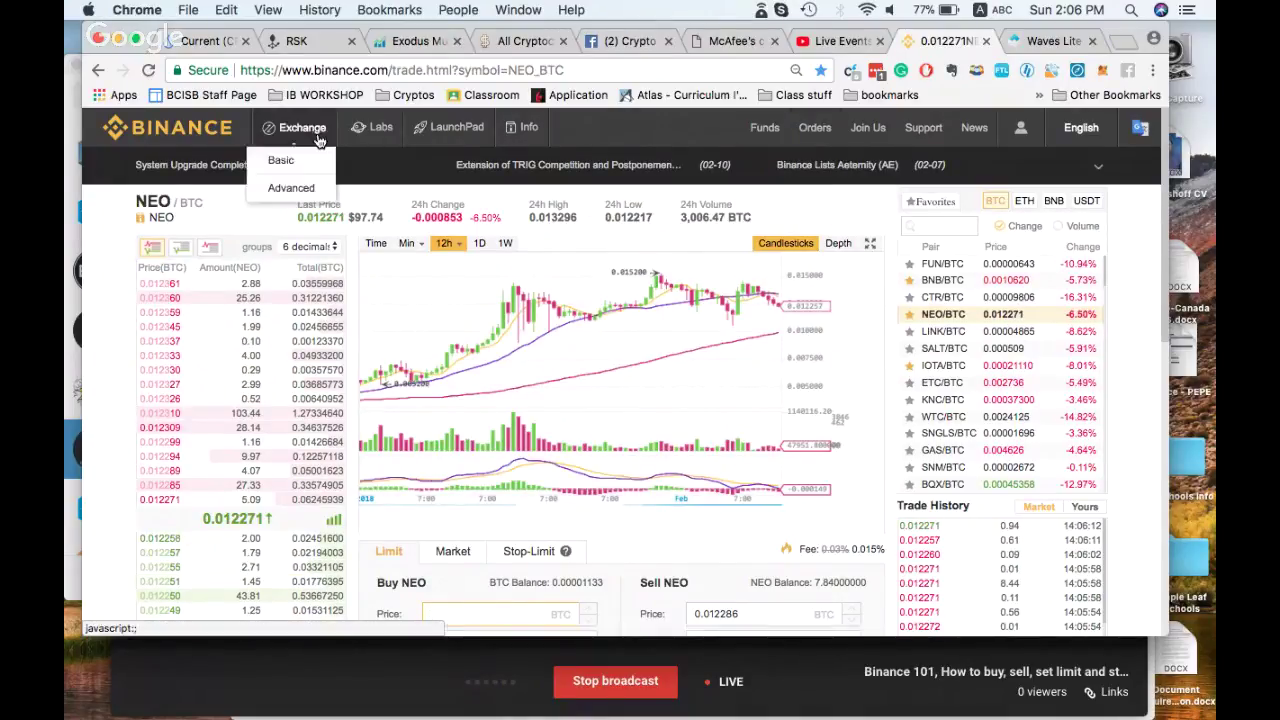
Open the help article on the Stop-Limit function and read its explanation of terms and the example
{"action": "scroll", "coordinate": [560, 460], "scroll_direction": "down", "scroll_amount": 2}
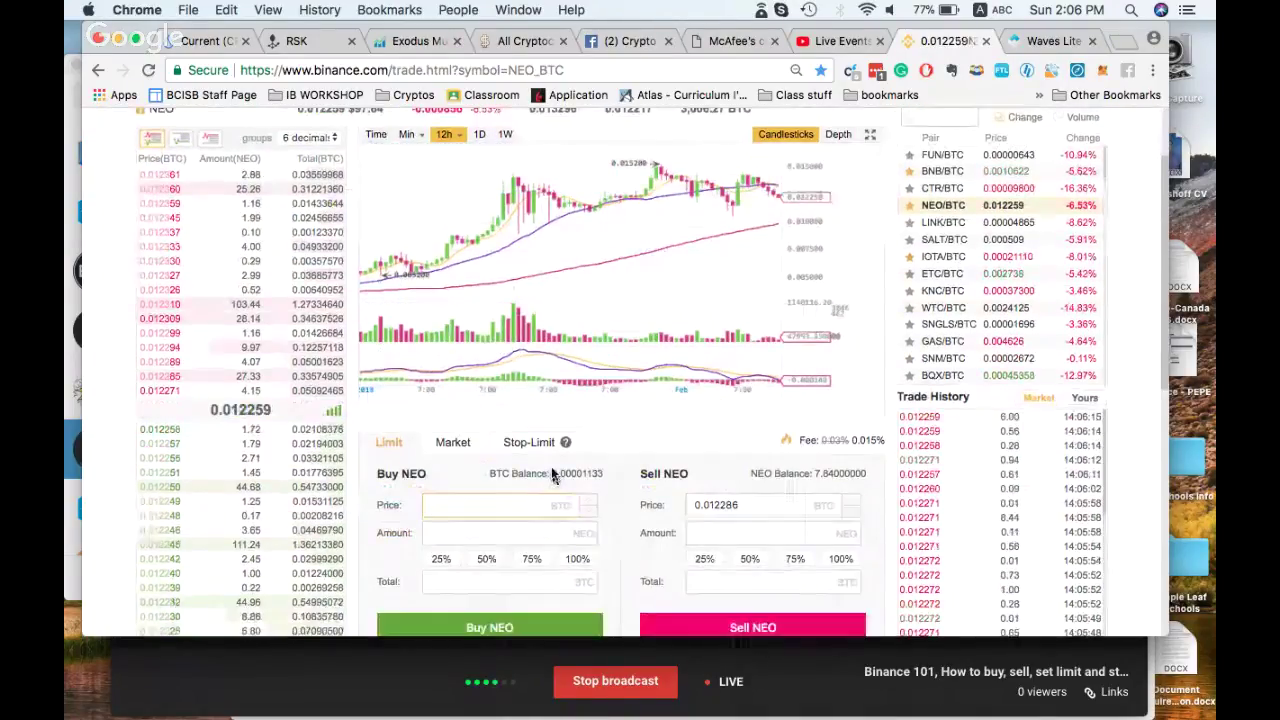
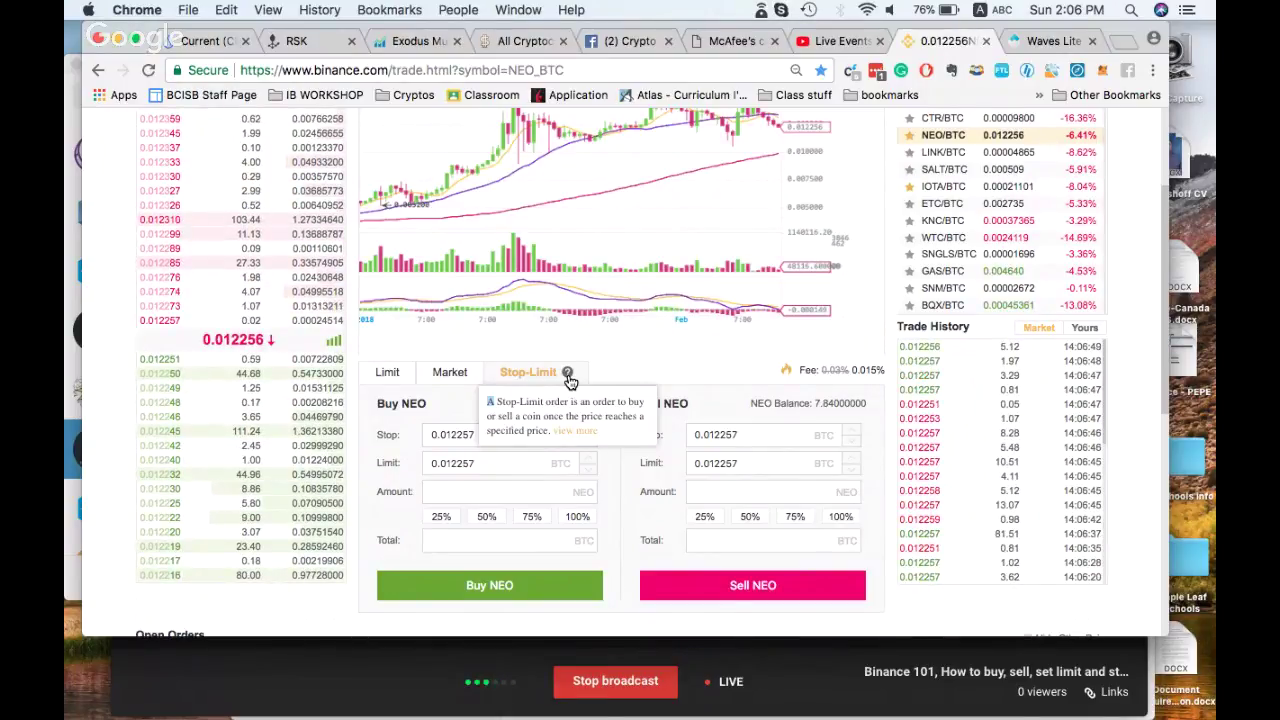
{"action": "left_click", "coordinate": [588, 436]}
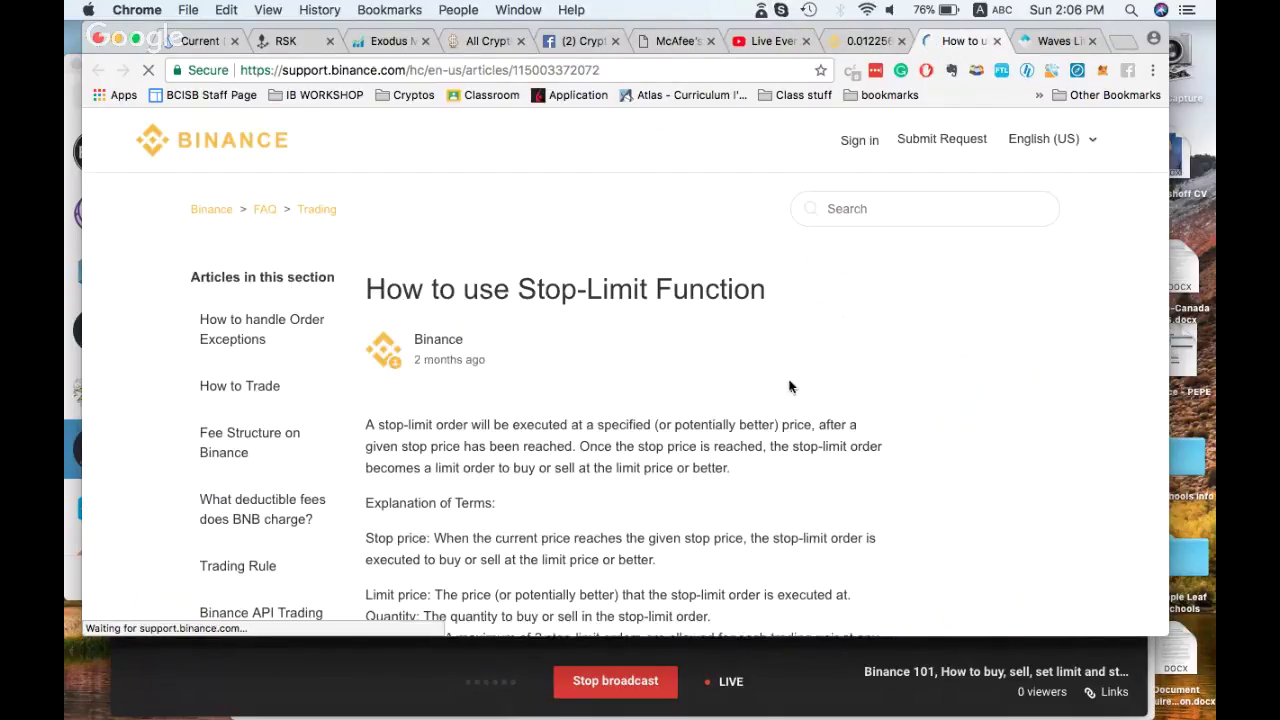
{"action": "scroll", "coordinate": [785, 390], "scroll_direction": "down", "scroll_amount": 5}
{"action": "scroll", "coordinate": [782, 393], "scroll_direction": "down", "scroll_amount": 1}
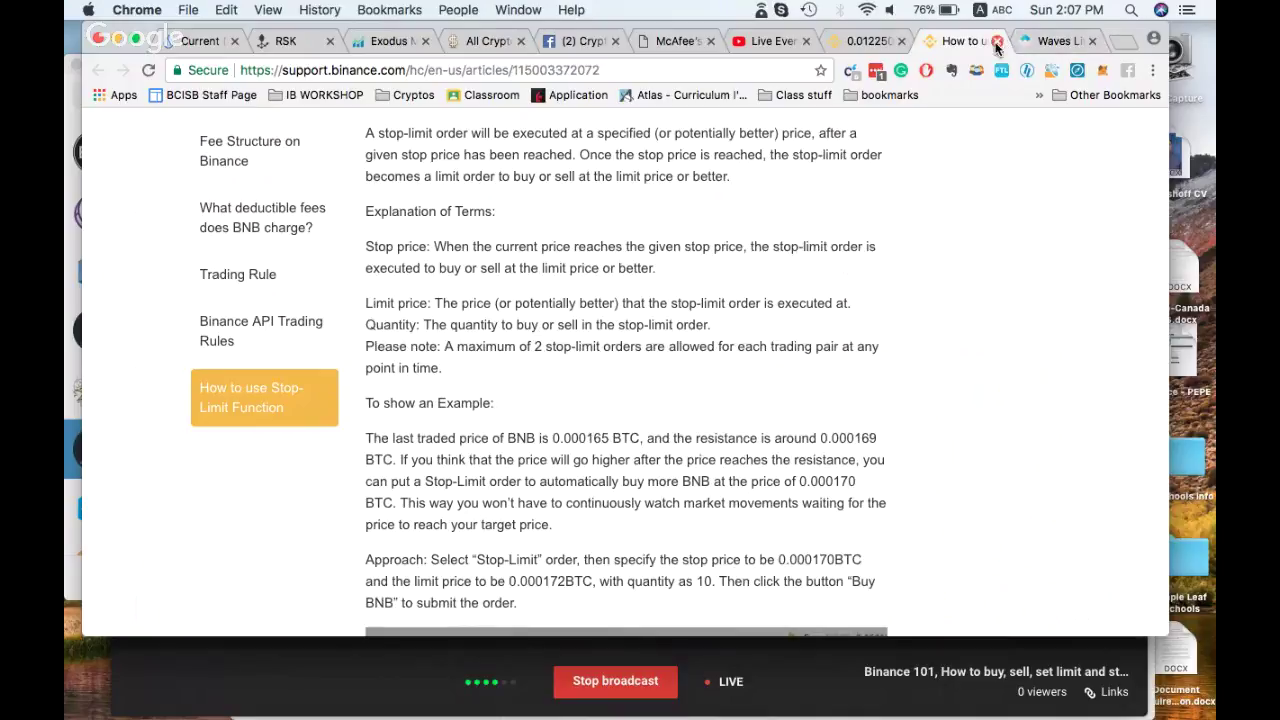
Return to the NEO/BTC trading page and set the stop price of the stop-limit buy order to 0.0104 BTC
{"action": "left_click", "coordinate": [866, 41]}
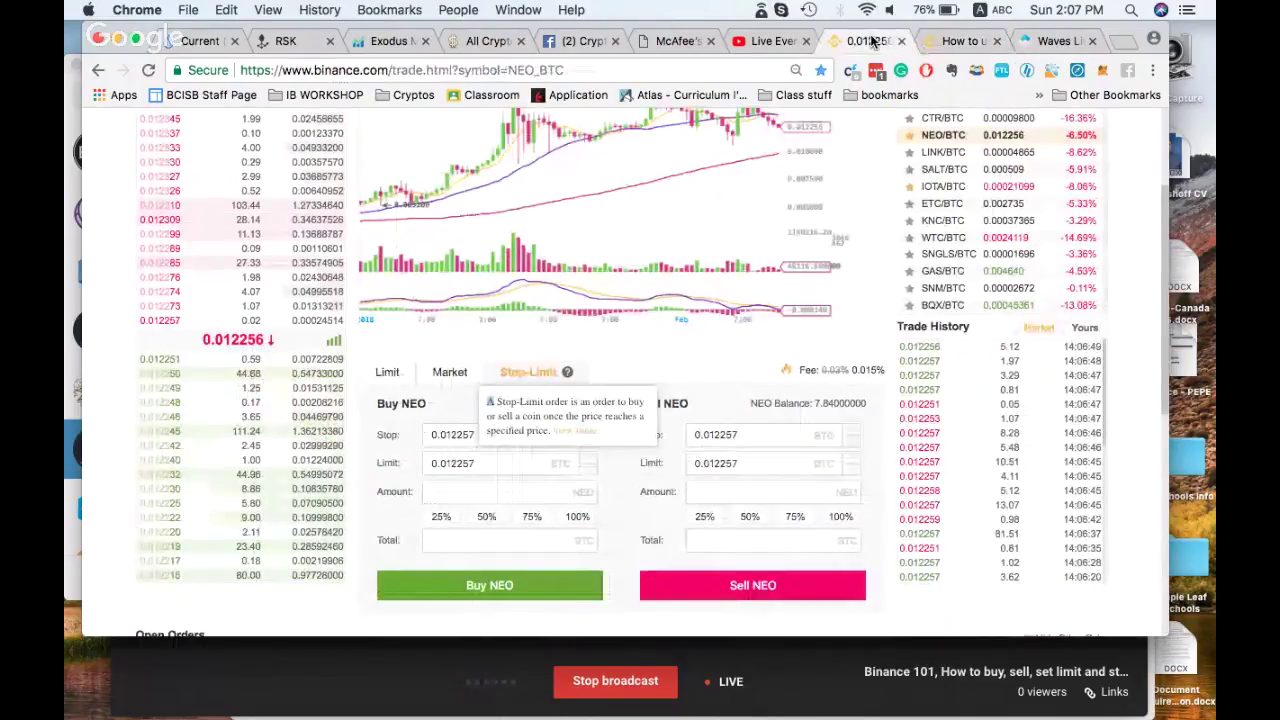
{"action": "left_click", "coordinate": [455, 432]}
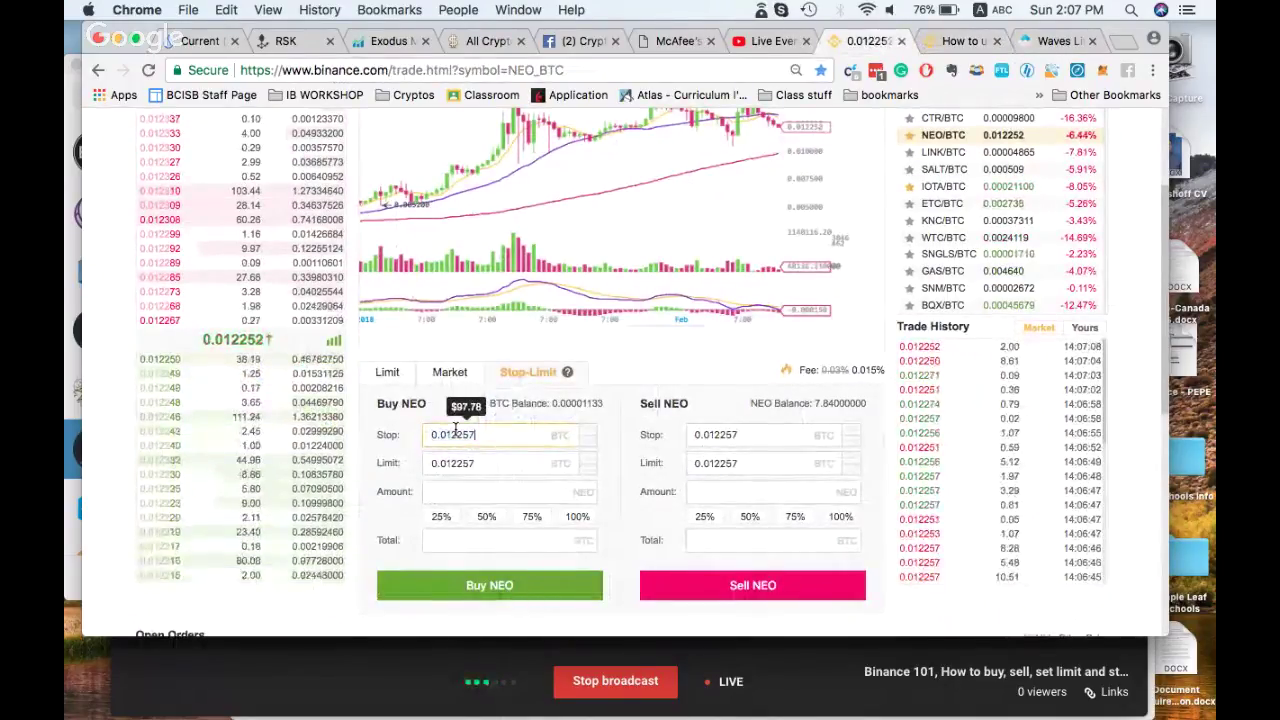
{"action": "key", "text": "BackSpace"}
{"action": "key", "text": "BackSpace"}
{"action": "key", "text": "BackSpace"}
{"action": "key", "text": "BackSpace"}
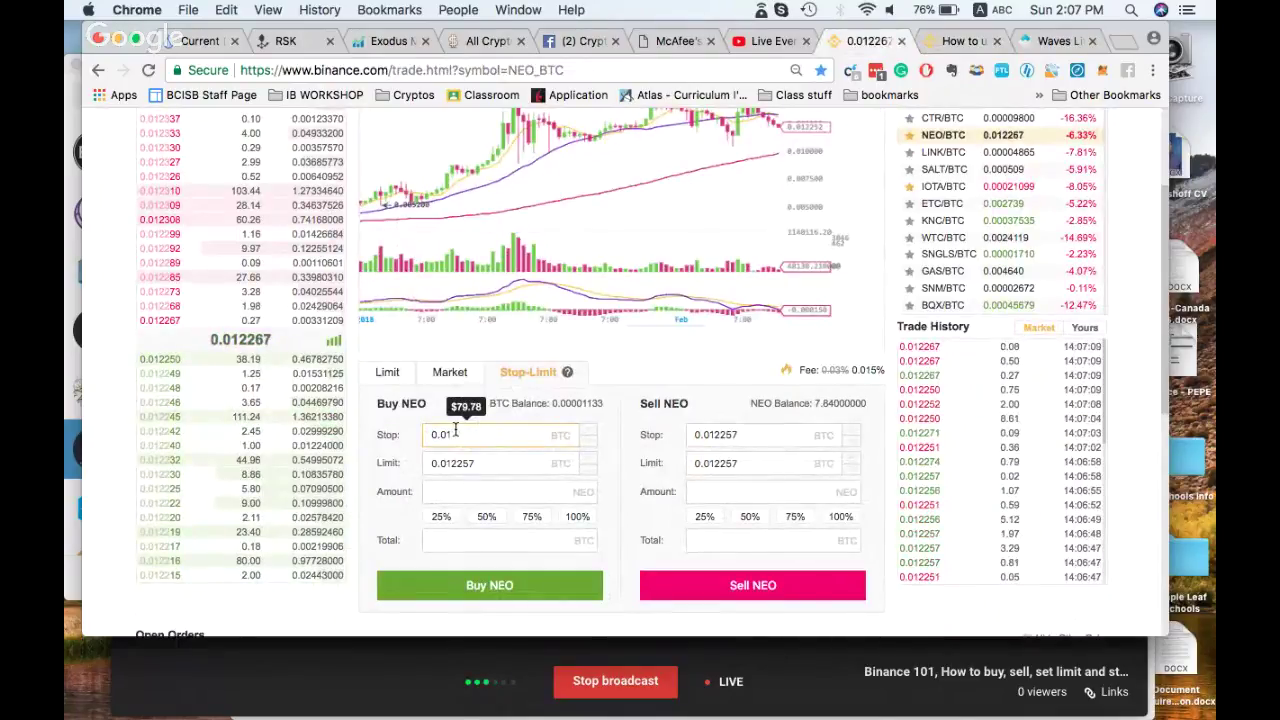
{"action": "type", "text": "01"}
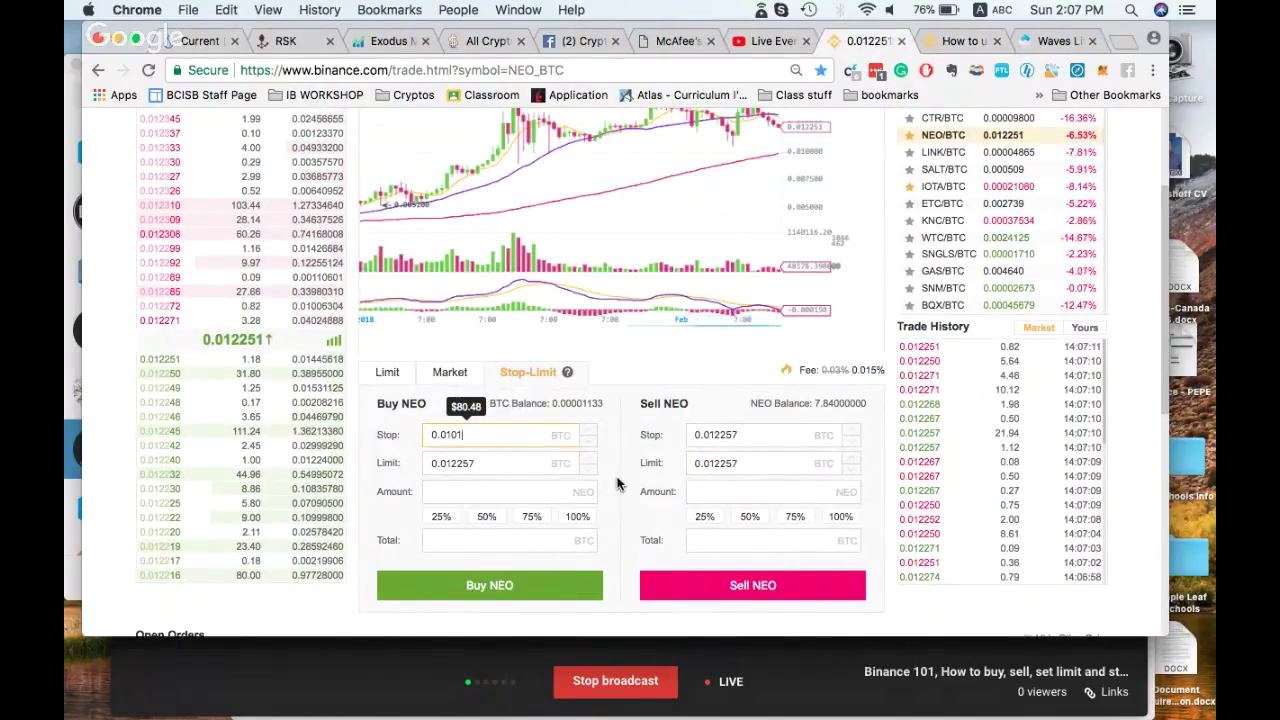
{"action": "key", "text": "BackSpace"}
{"action": "type", "text": "4"}
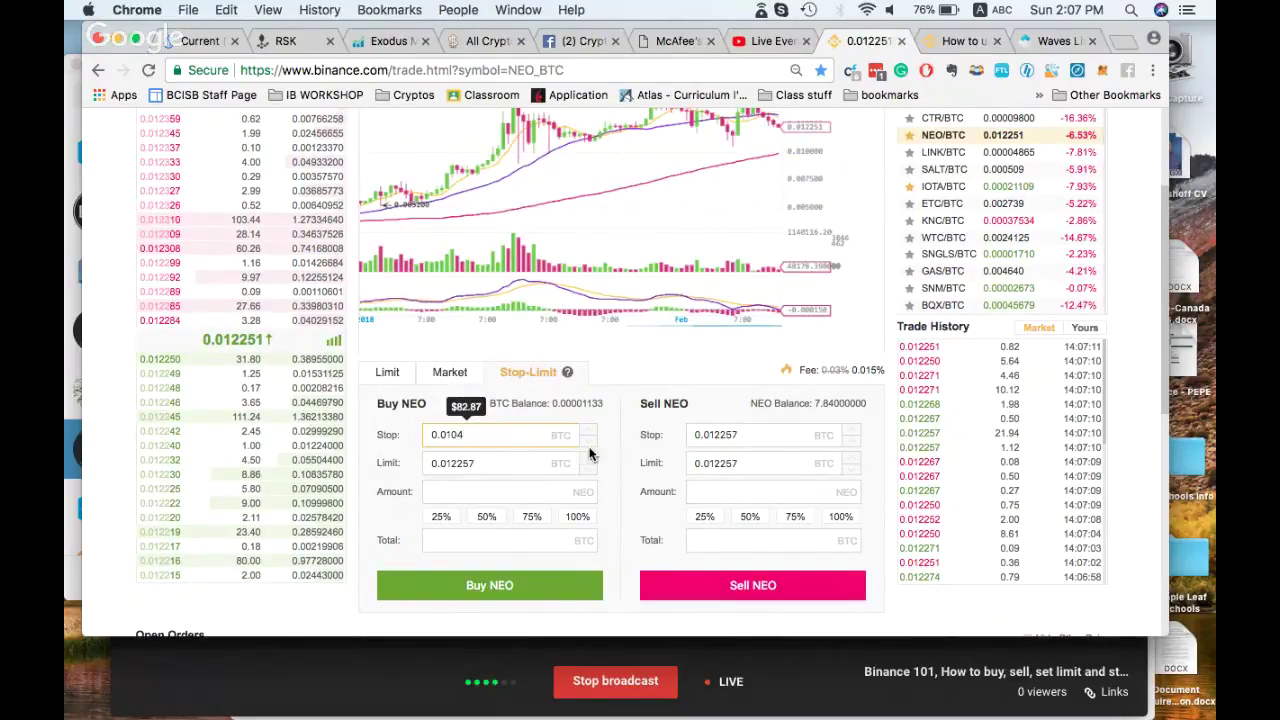
{"action": "left_click", "coordinate": [612, 454]}
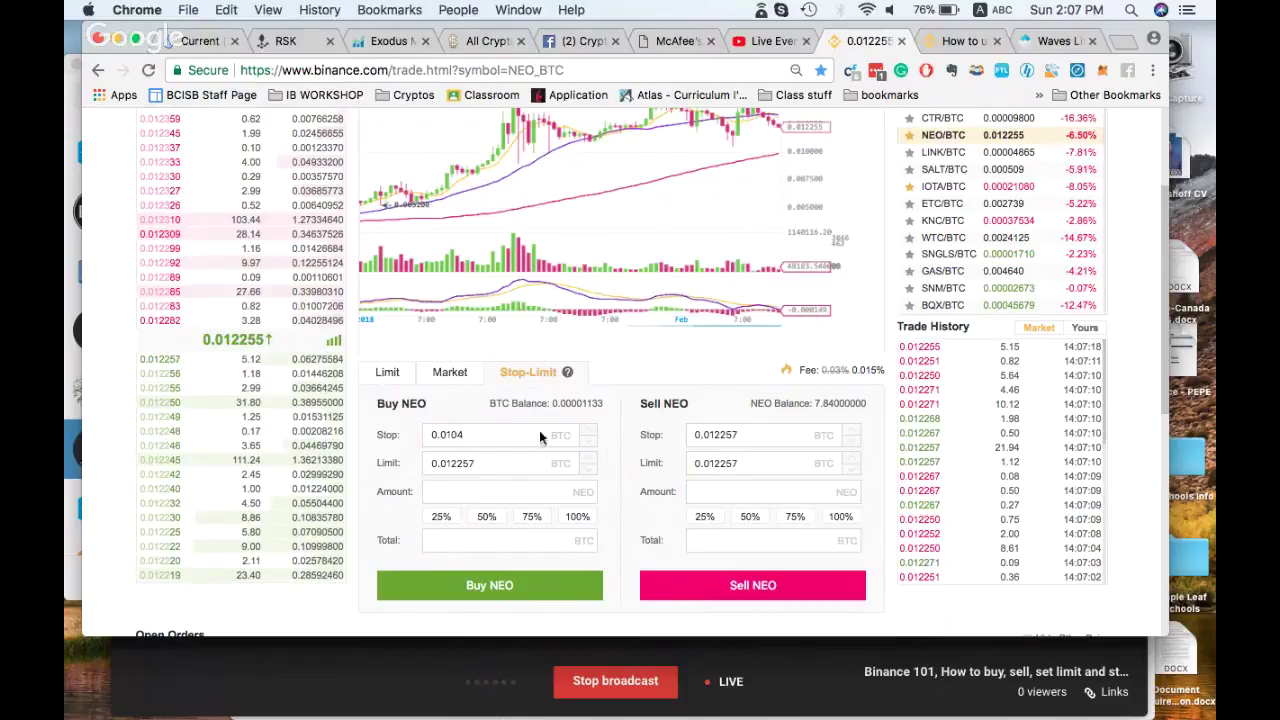
Set the limit price of the stop-limit buy order to 0.0104 BTC
{"action": "left_click", "coordinate": [500, 456]}
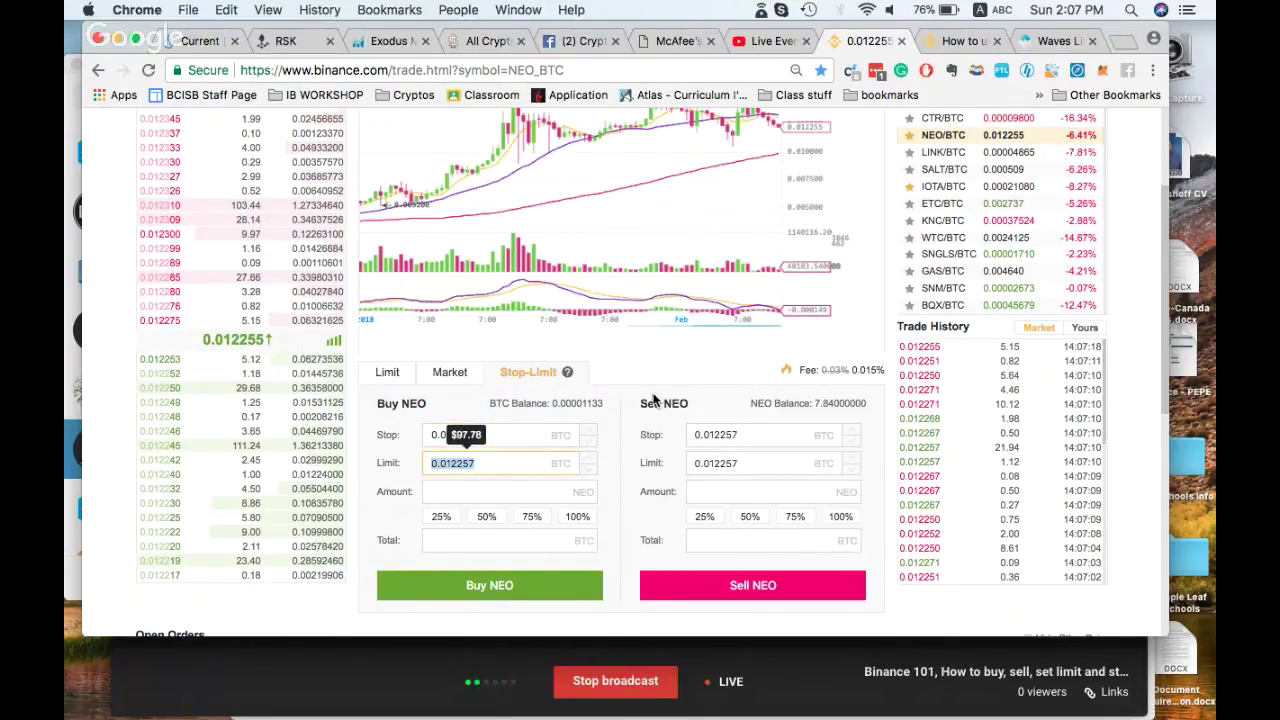
{"action": "left_click", "coordinate": [621, 433]}
{"action": "double_click", "coordinate": [503, 462]}
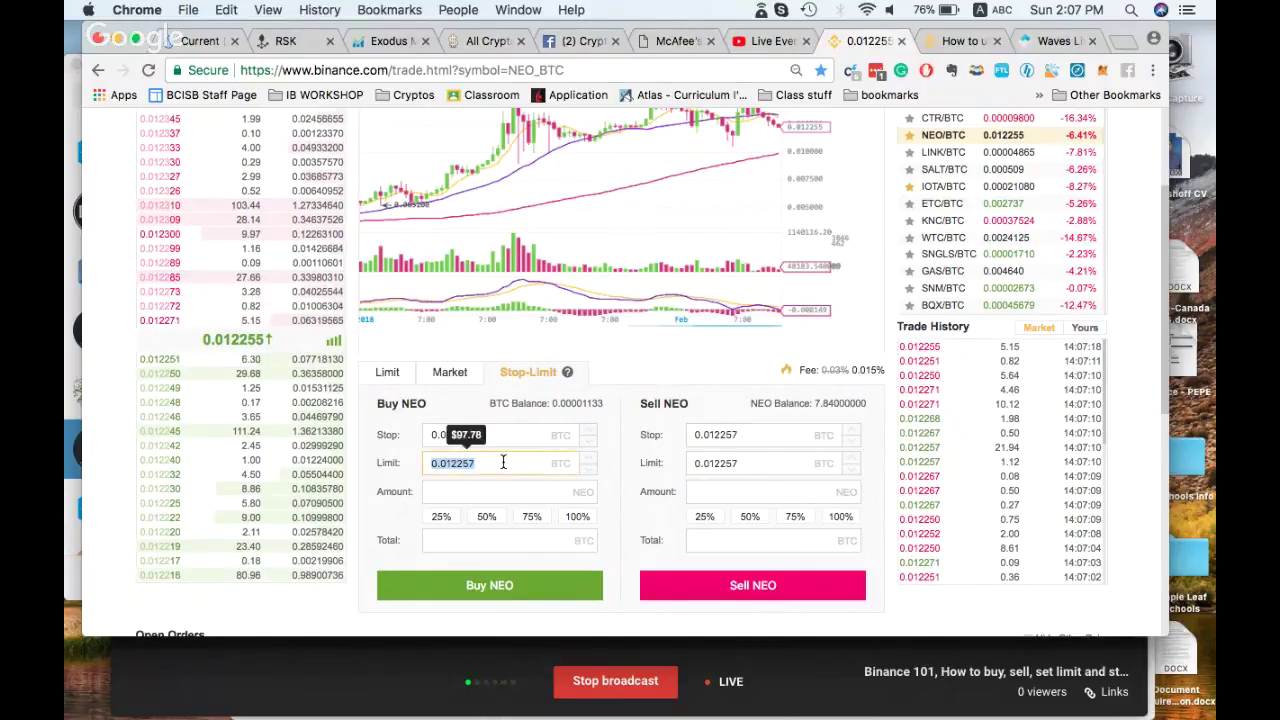
{"action": "type", "text": "0.01"}
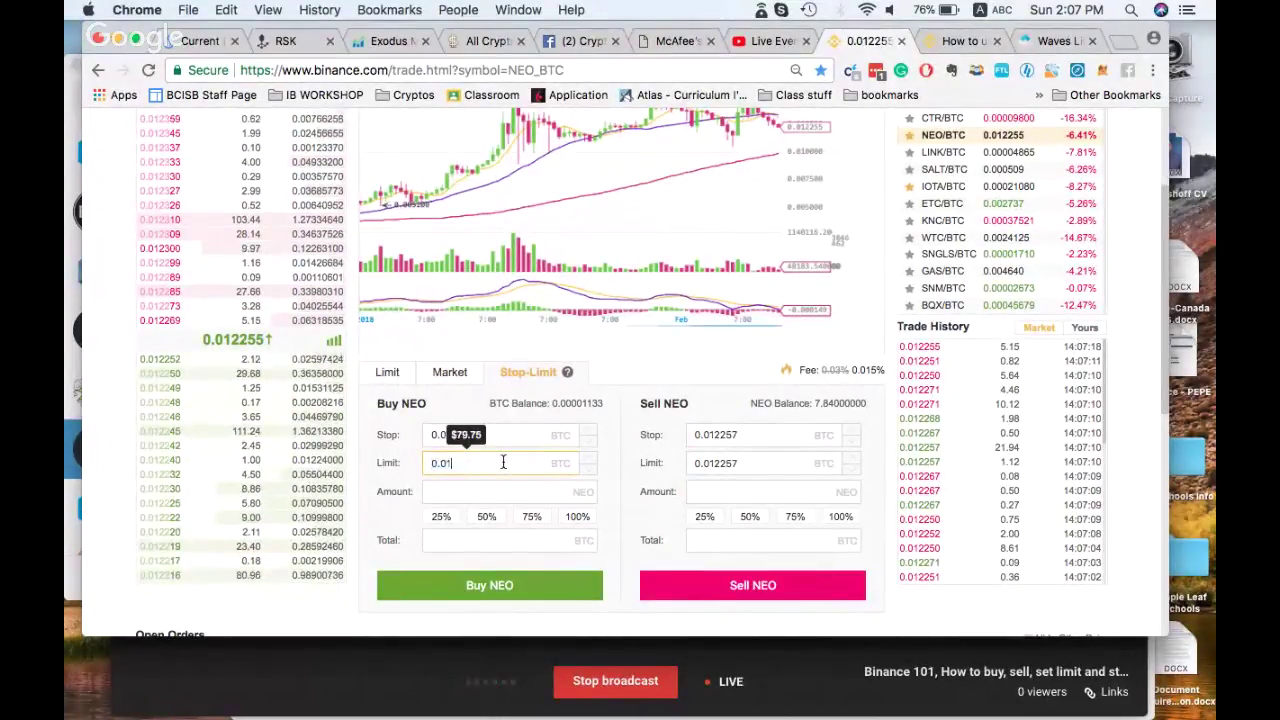
{"action": "left_click", "coordinate": [612, 371]}
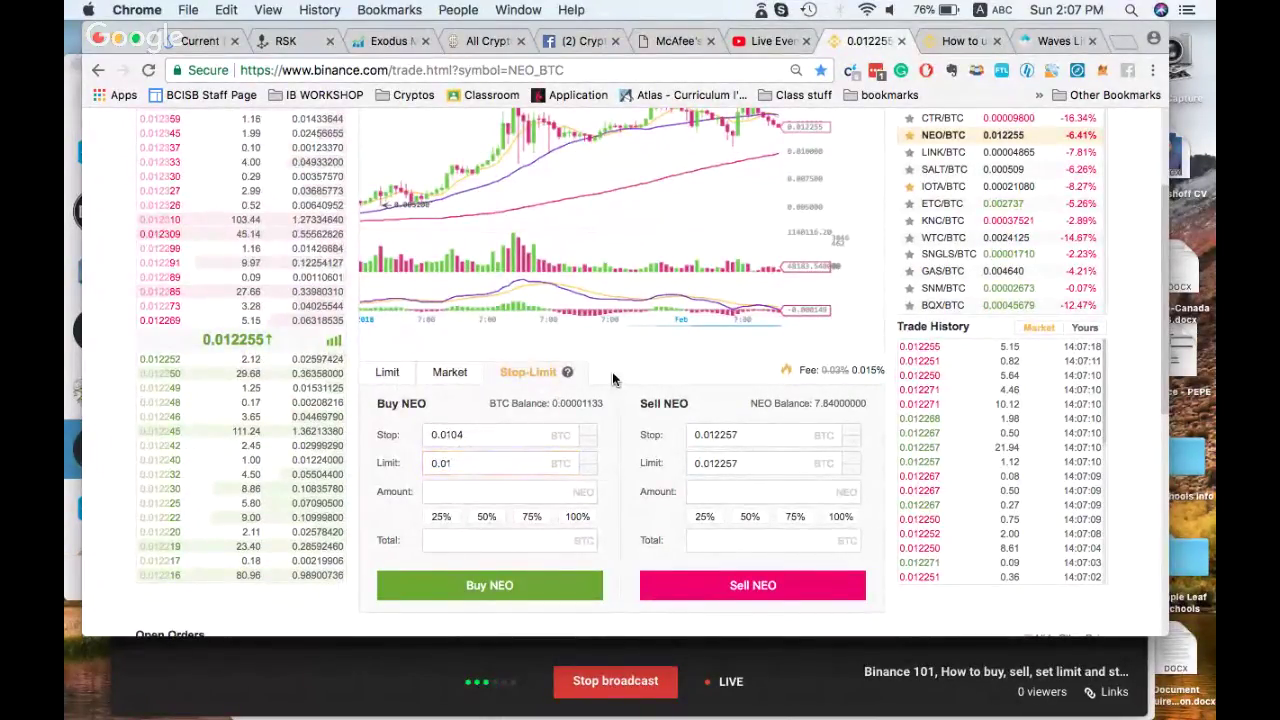
{"action": "left_click", "coordinate": [508, 460]}
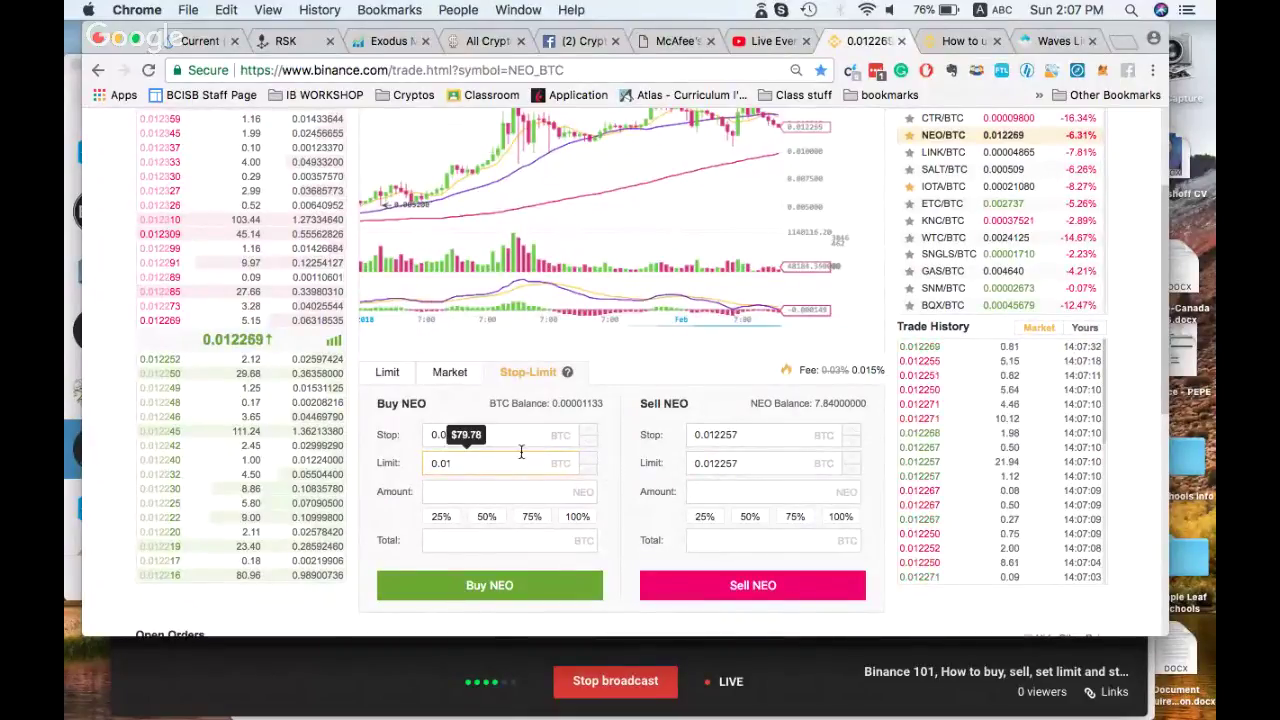
{"action": "type", "text": "04"}
{"action": "left_click", "coordinate": [617, 457]}
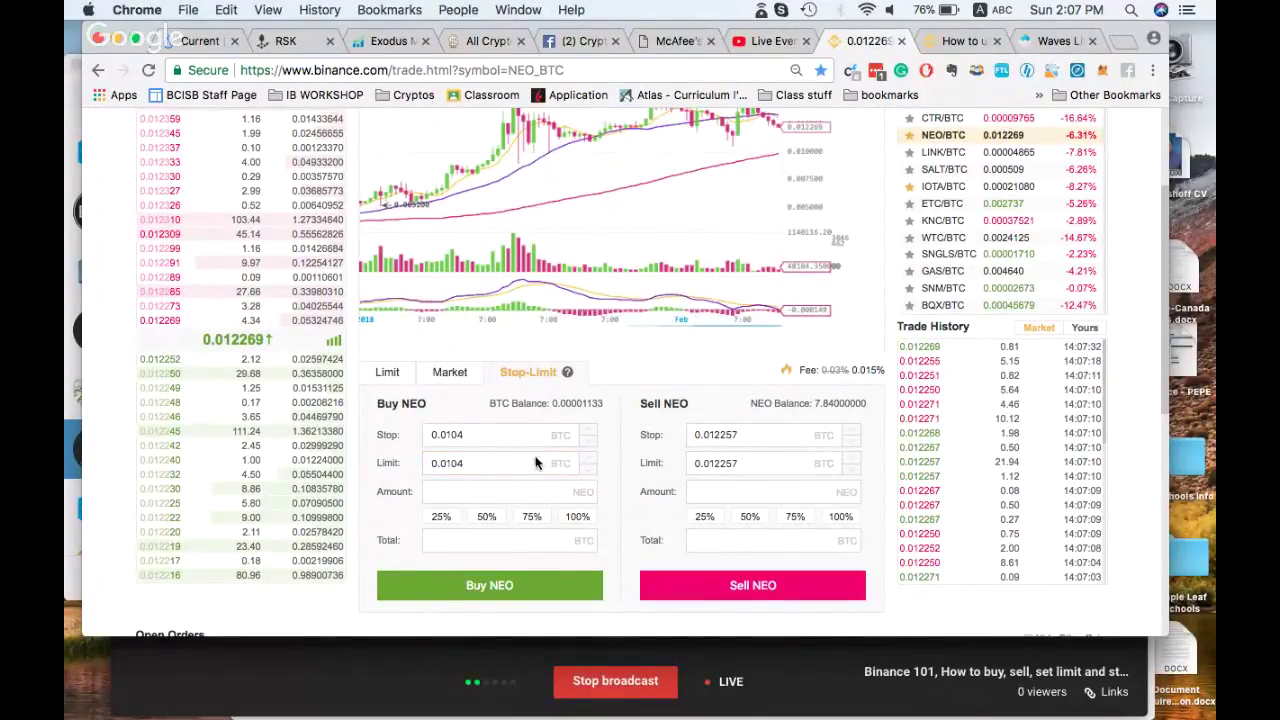
Change the limit price of the stop-limit buy order to 0.0100 BTC
{"action": "left_click", "coordinate": [494, 458]}
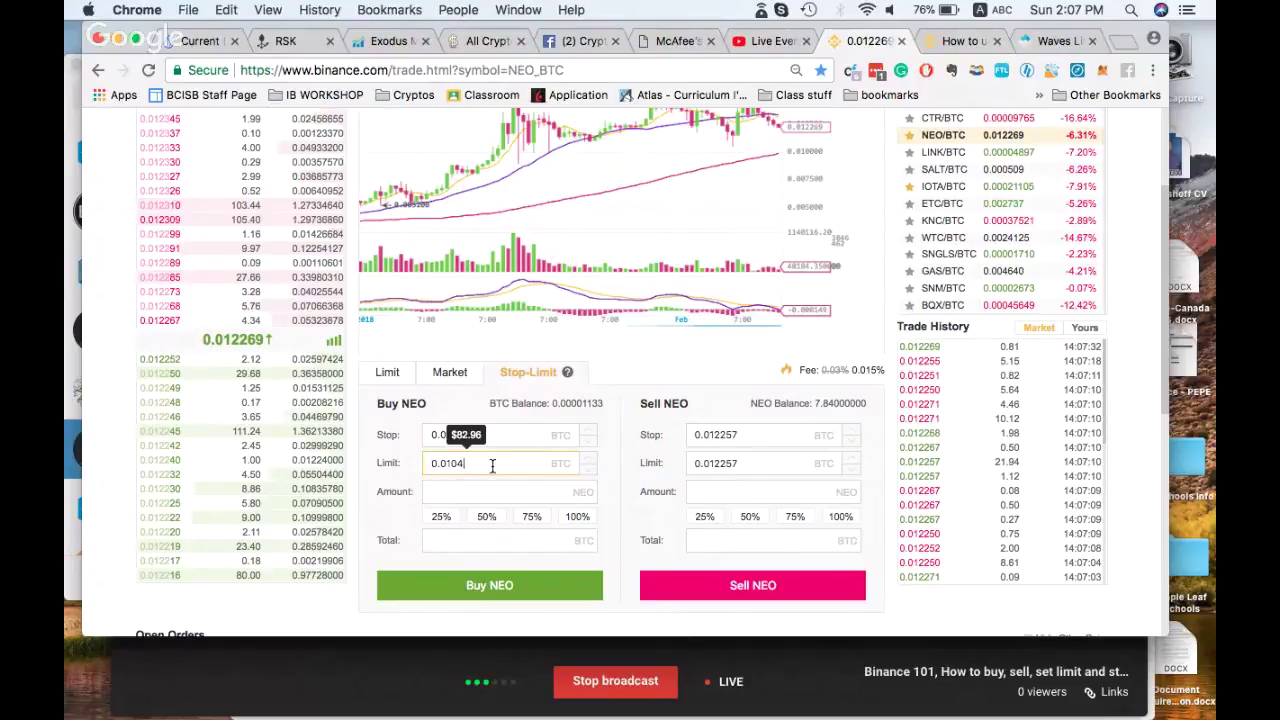
{"action": "key", "text": "BackSpace"}
{"action": "key", "text": "BackSpace"}
{"action": "type", "text": "00"}
{"action": "left_click", "coordinate": [615, 472]}
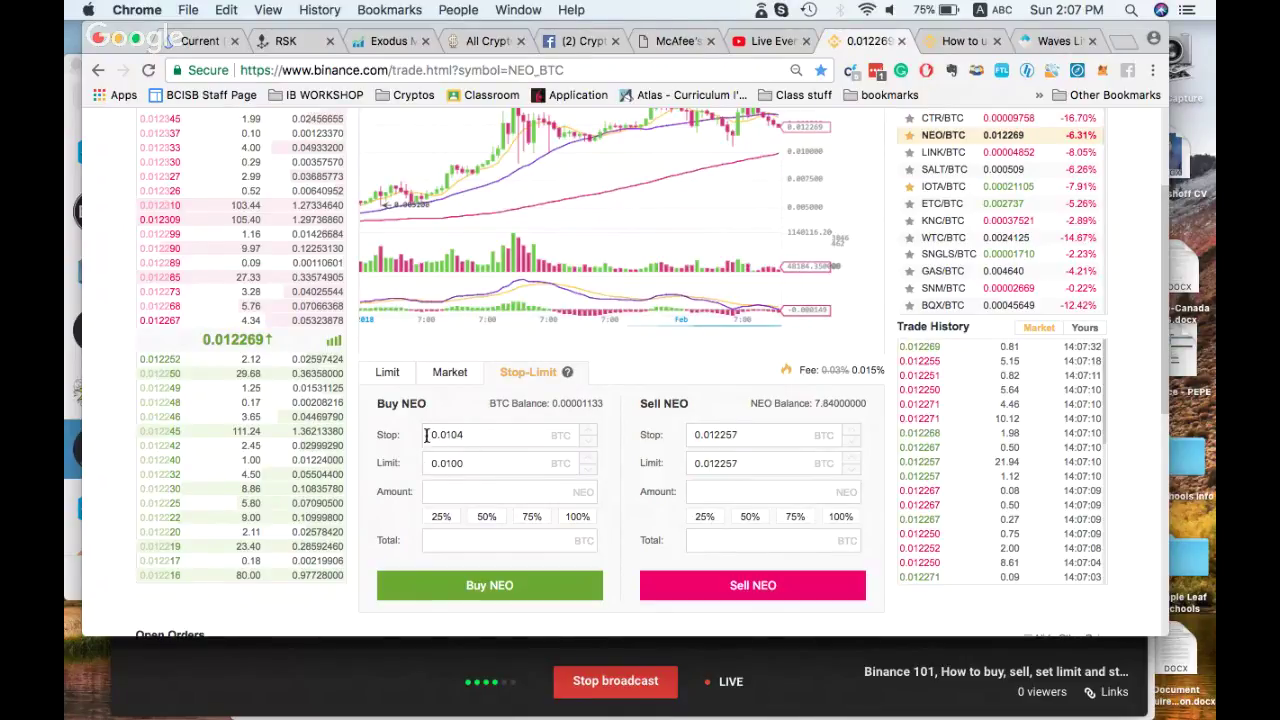
Lower the limit price of the stop-limit buy order to 0.009 BTC
{"action": "left_click", "coordinate": [457, 461]}
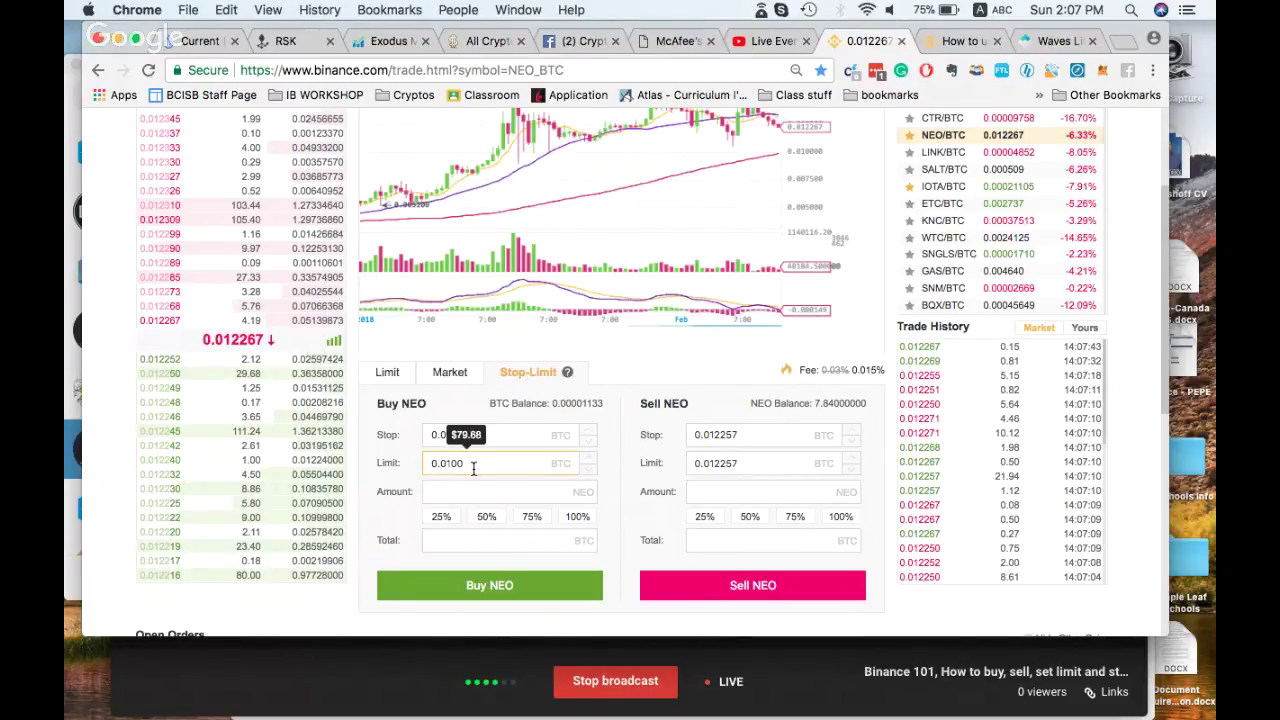
{"action": "left_click", "coordinate": [477, 481]}
{"action": "type", "text": "104"}
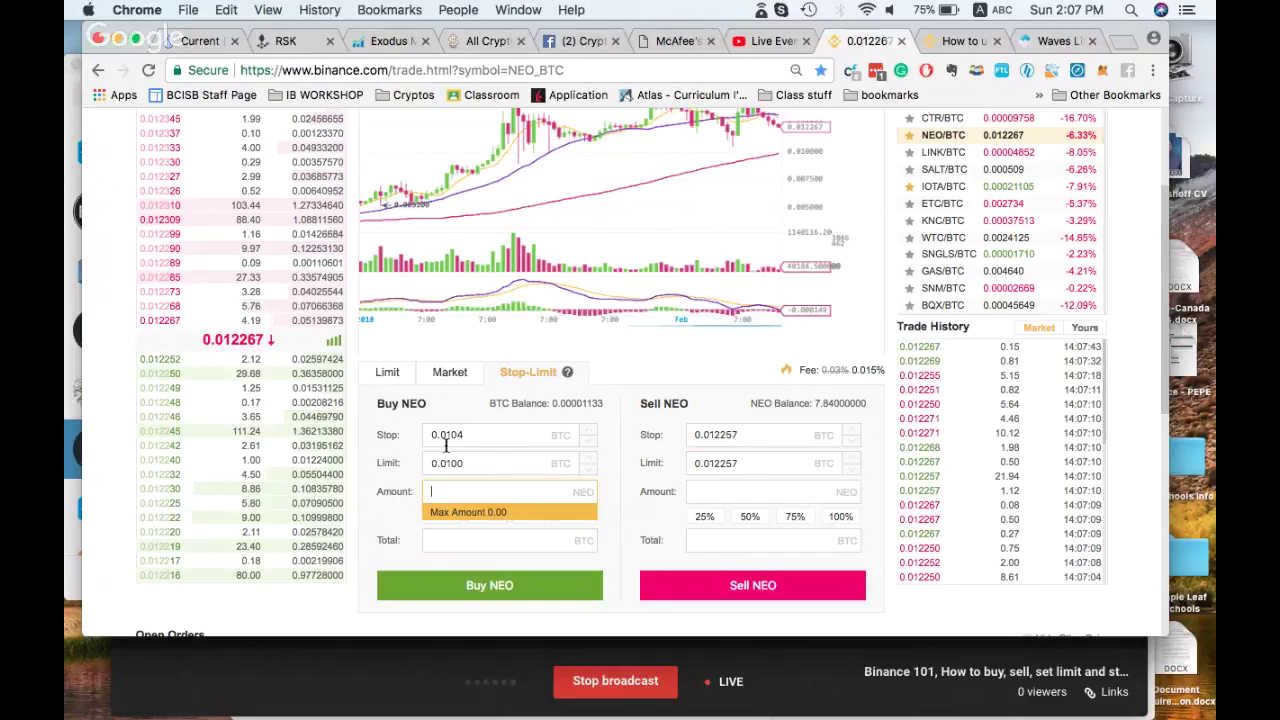
{"action": "double_click", "coordinate": [475, 464]}
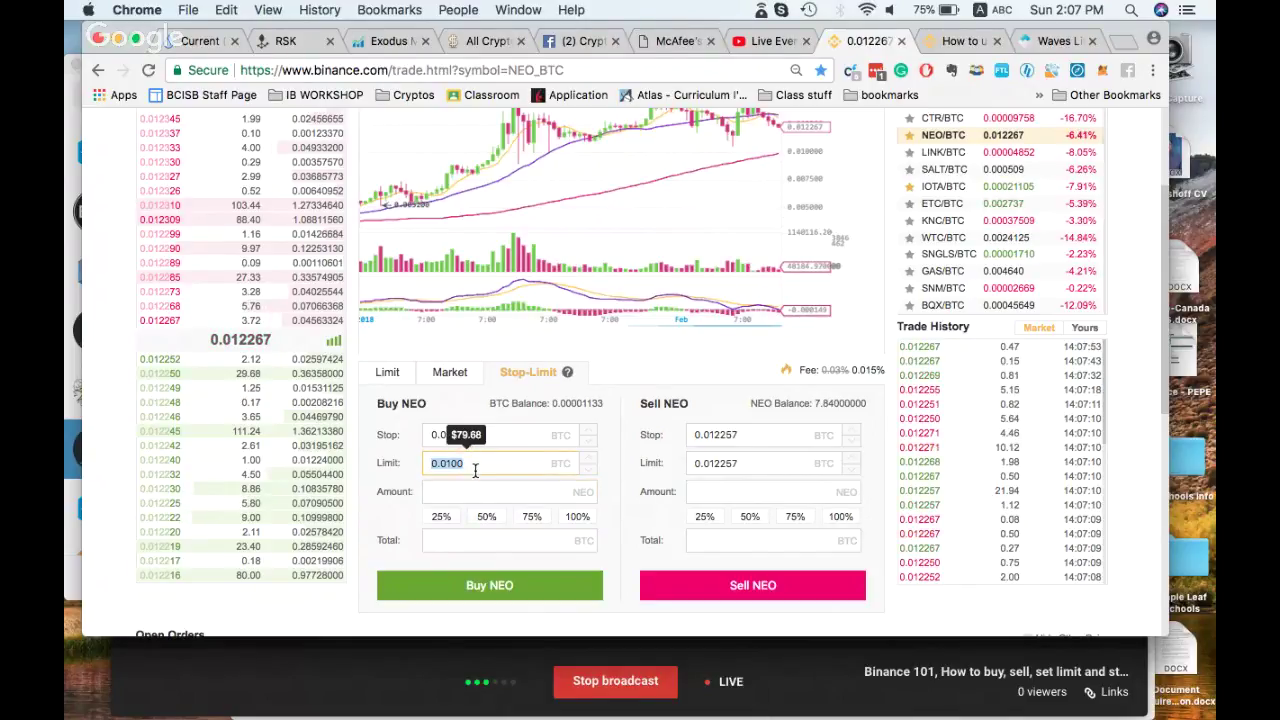
{"action": "left_click", "coordinate": [475, 466]}
{"action": "double_click", "coordinate": [516, 428]}
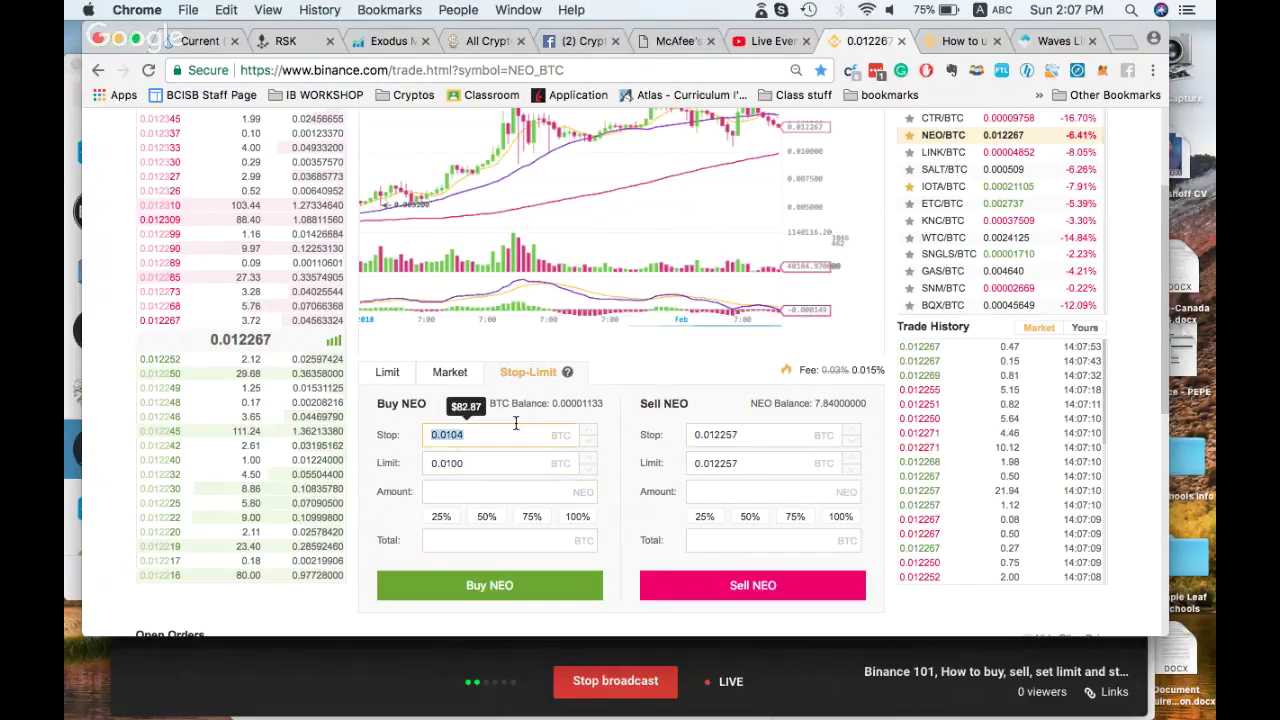
{"action": "left_click", "coordinate": [484, 466]}
{"action": "key", "text": "BackSpace"}
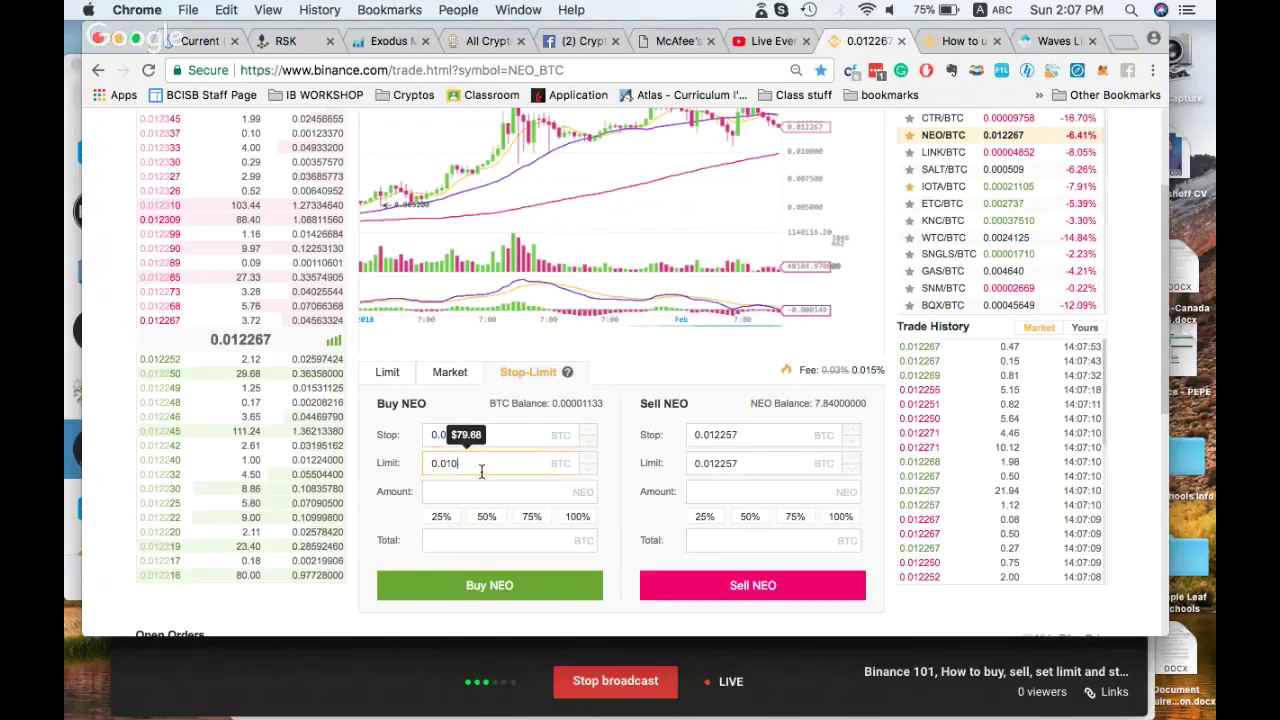
{"action": "key", "text": "BackSpace"}
{"action": "type", "text": "09"}
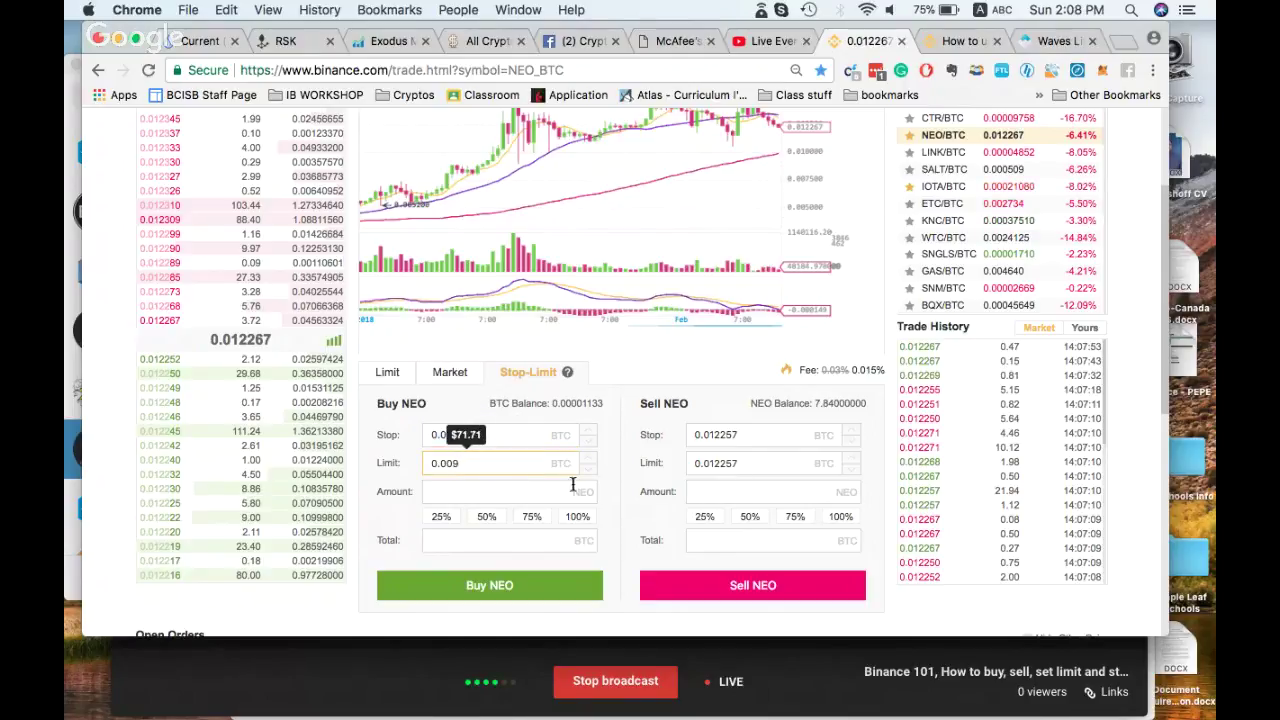
{"action": "left_click", "coordinate": [465, 450]}
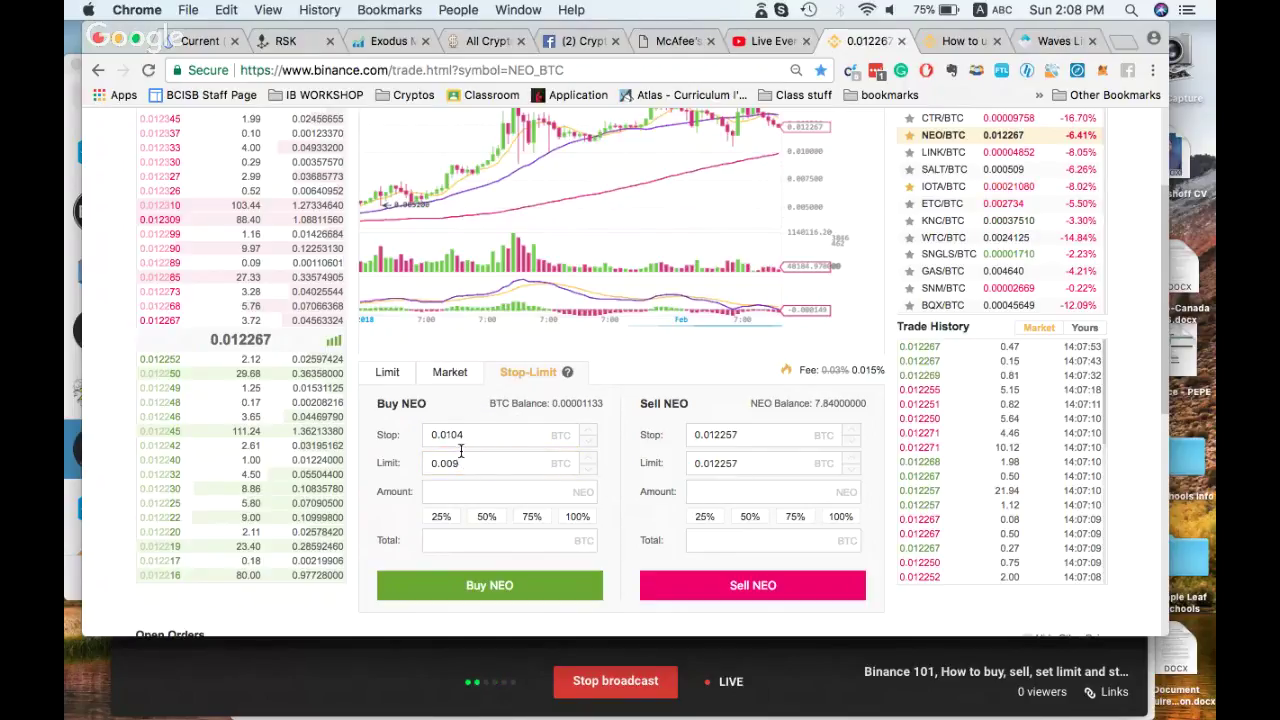
{"action": "left_click", "coordinate": [459, 434]}
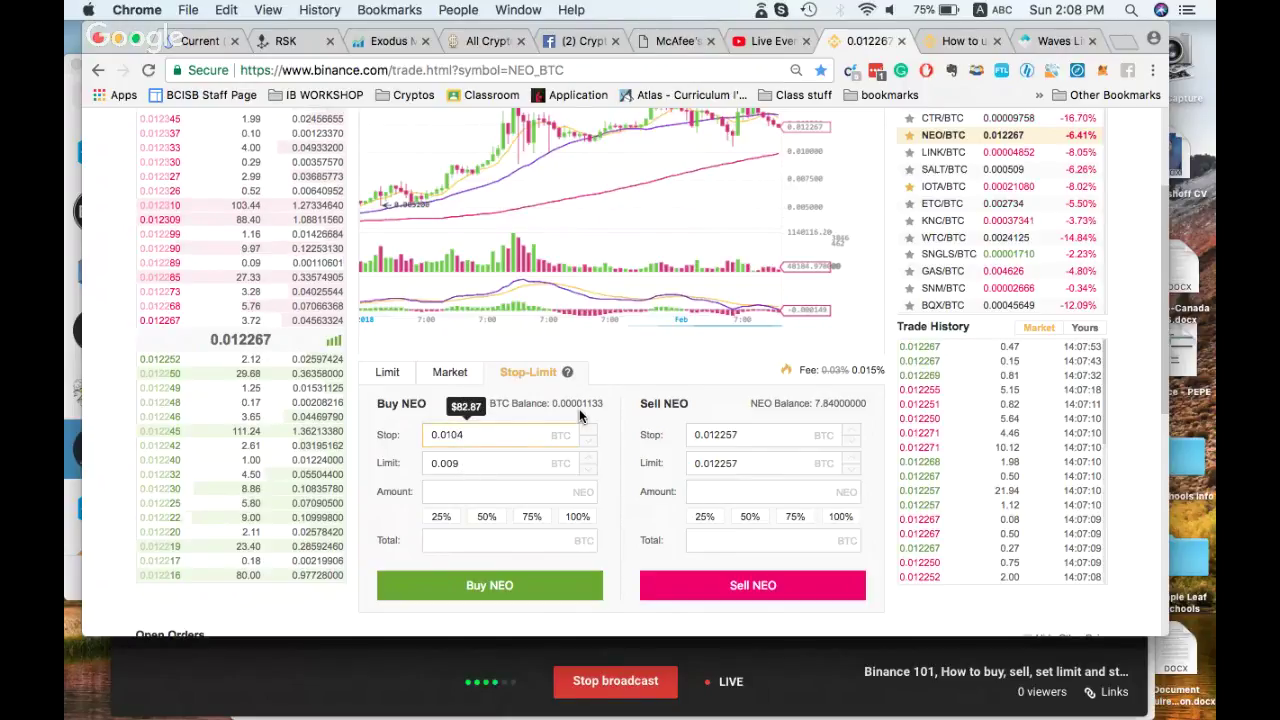
{"action": "key", "text": "Tab"}
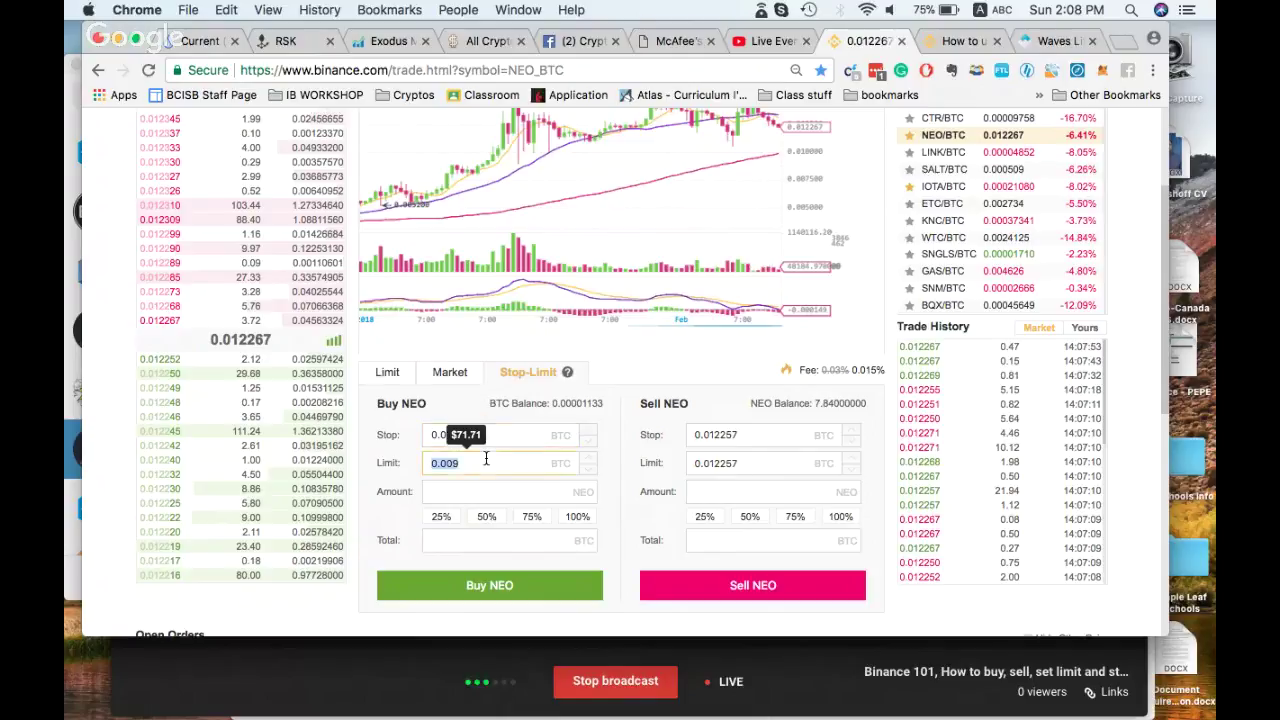
Open the list of open orders to review the pending orders
{"action": "scroll", "coordinate": [545, 416], "scroll_direction": "up", "scroll_amount": 1}
{"action": "scroll", "coordinate": [545, 416], "scroll_direction": "up", "scroll_amount": 3}
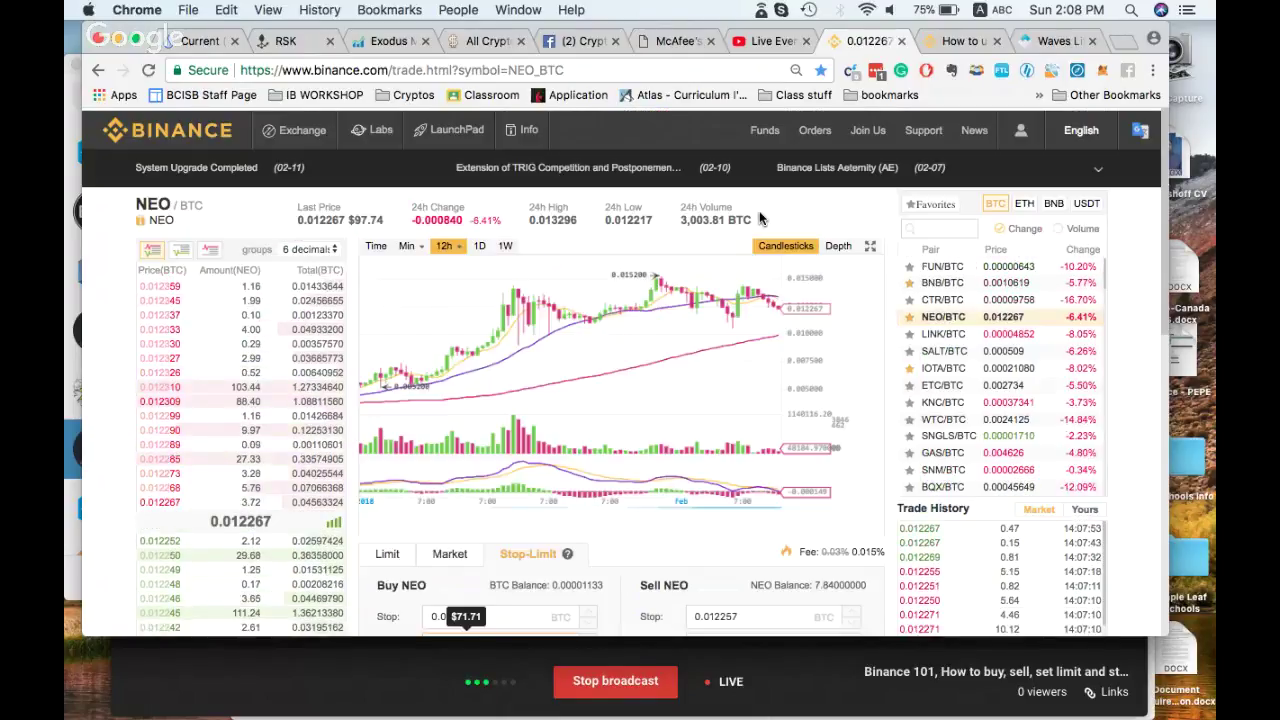
{"action": "mouse_move", "coordinate": [815, 127]}
{"action": "left_click", "coordinate": [812, 162]}
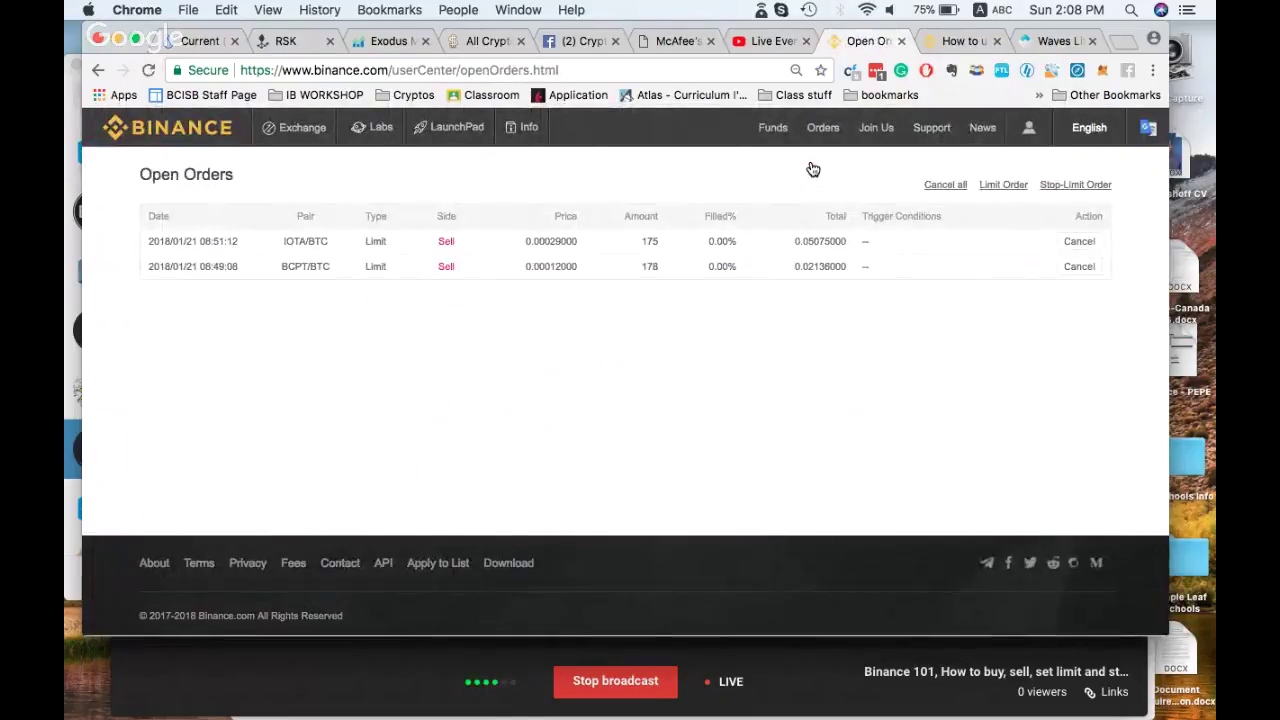
{"action": "mouse_move", "coordinate": [772, 128]}
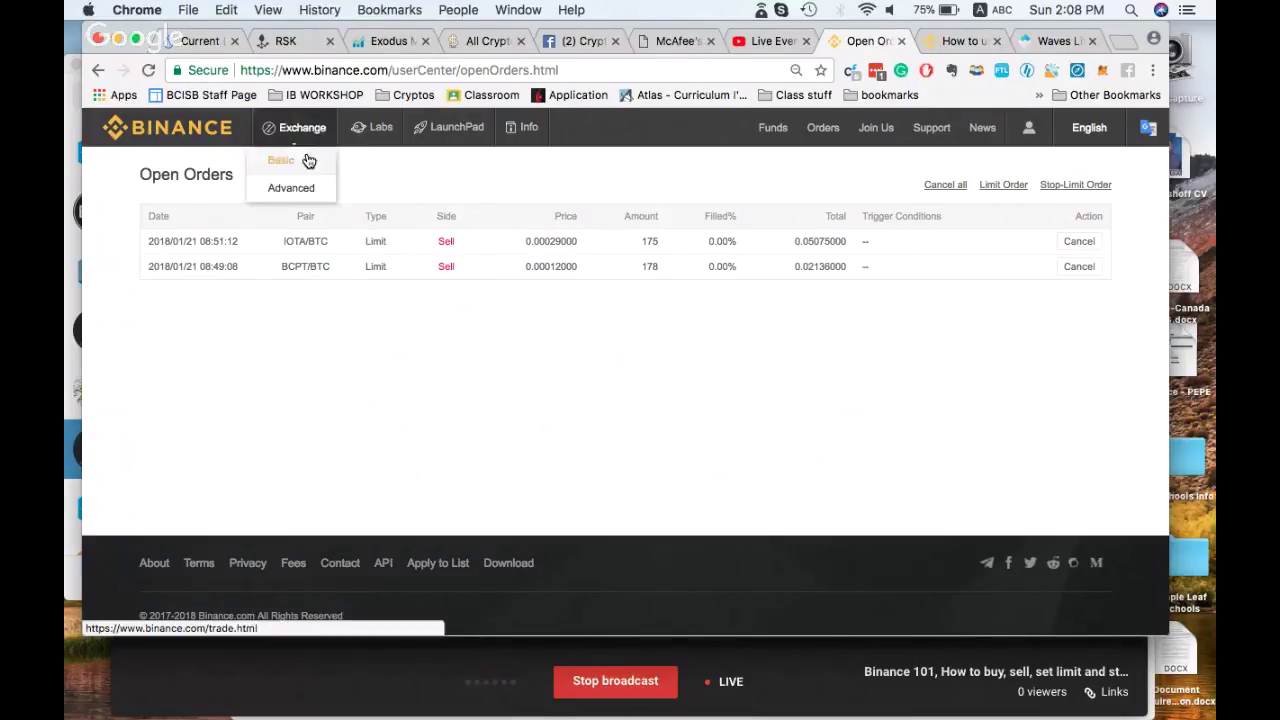
Return to the basic exchange view and switch the NEO/BTC order form to Stop-Limit
{"action": "mouse_move", "coordinate": [300, 135]}
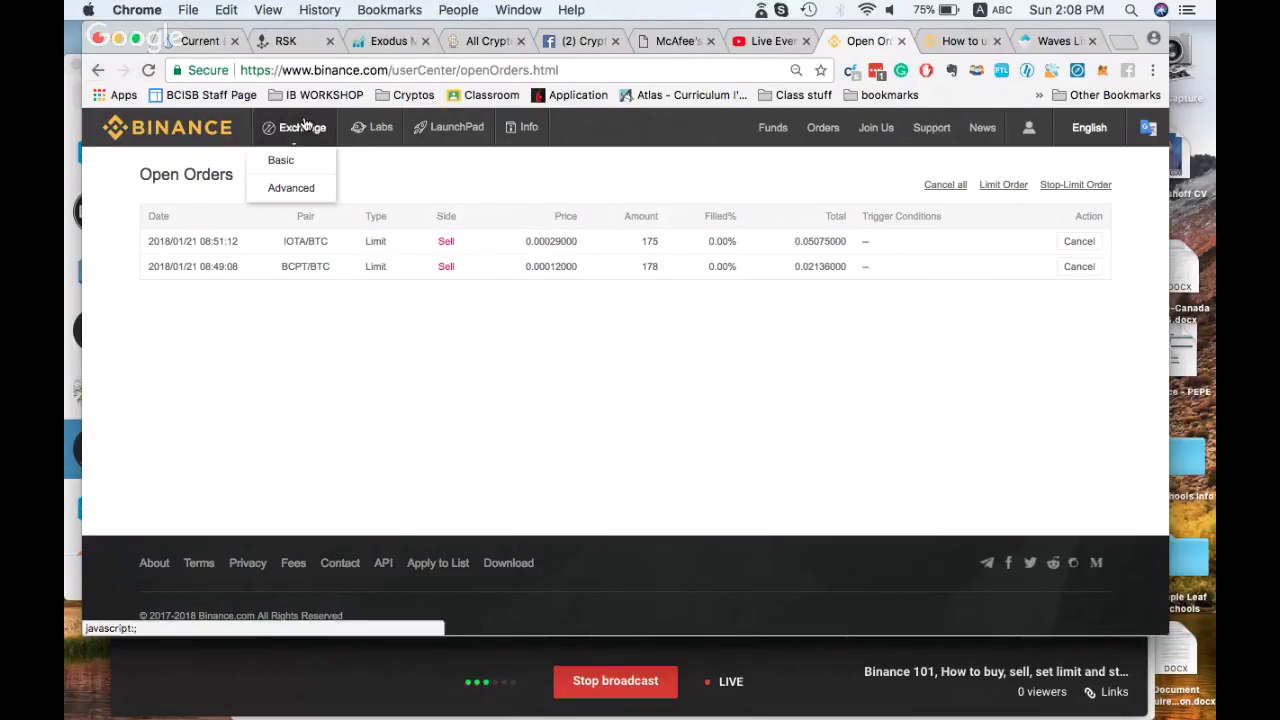
{"action": "left_click", "coordinate": [302, 163]}
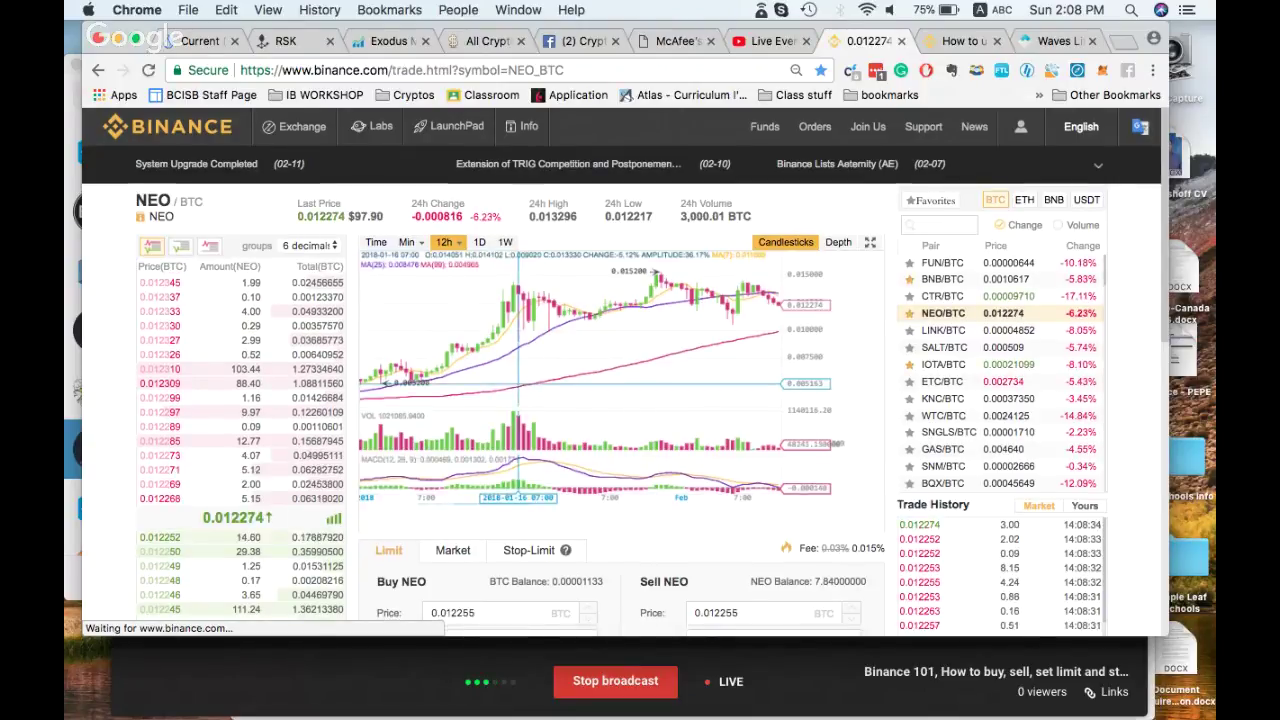
{"action": "scroll", "coordinate": [522, 410], "scroll_direction": "down", "scroll_amount": 3}
{"action": "double_click", "coordinate": [522, 410]}
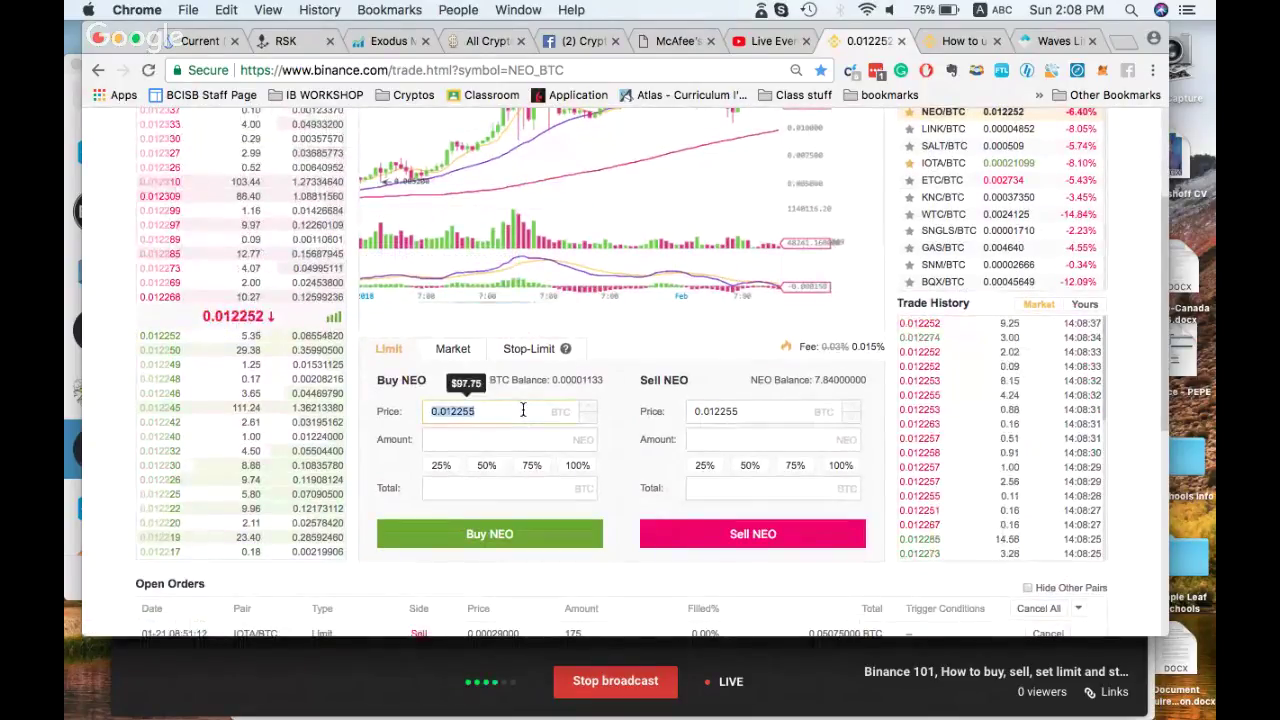
{"action": "left_click", "coordinate": [528, 349]}
{"action": "left_click", "coordinate": [305, 346]}
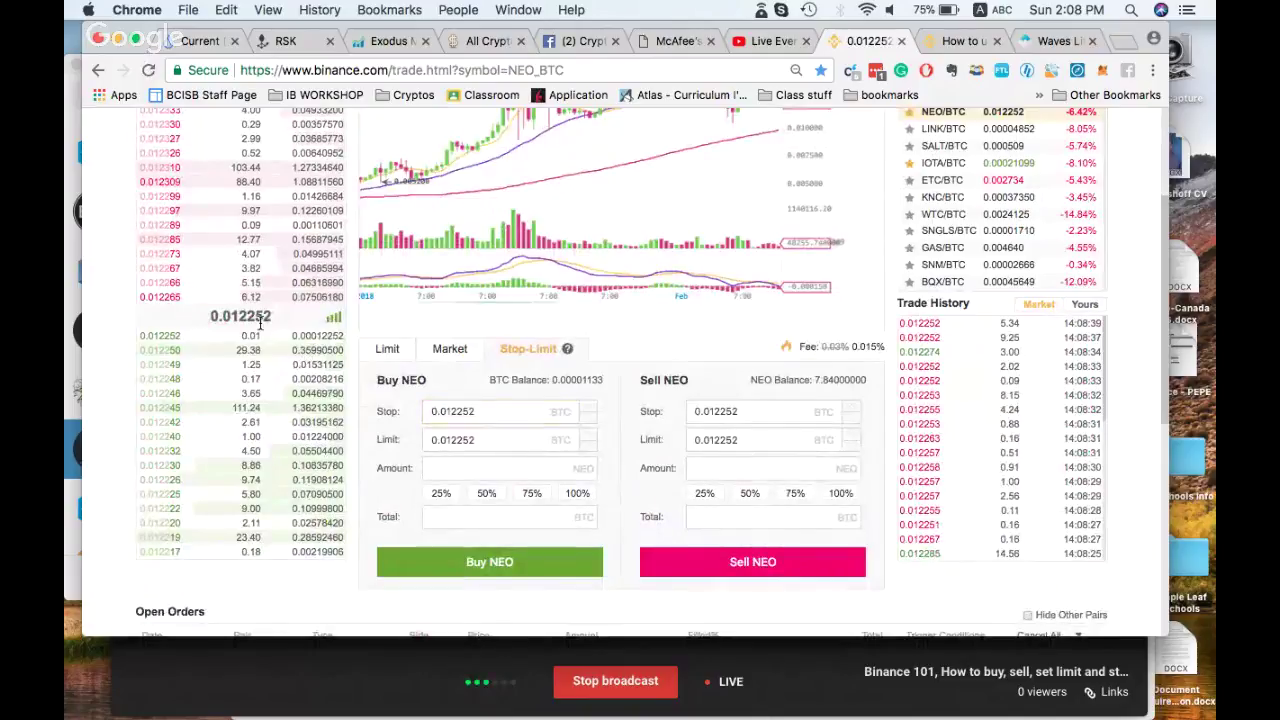
Clear the limit price of the stop-limit buy order and set its stop price to 0.012 BTC
{"action": "double_click", "coordinate": [480, 443]}
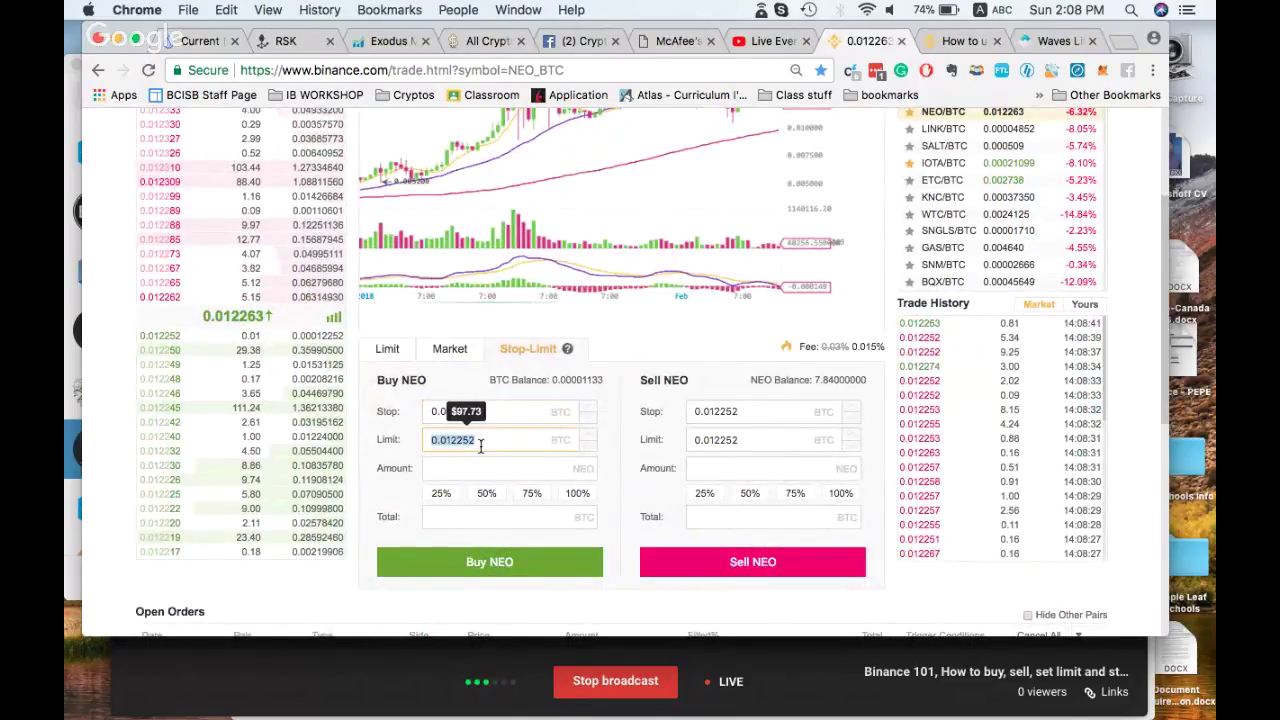
{"action": "key", "text": "BackSpace"}
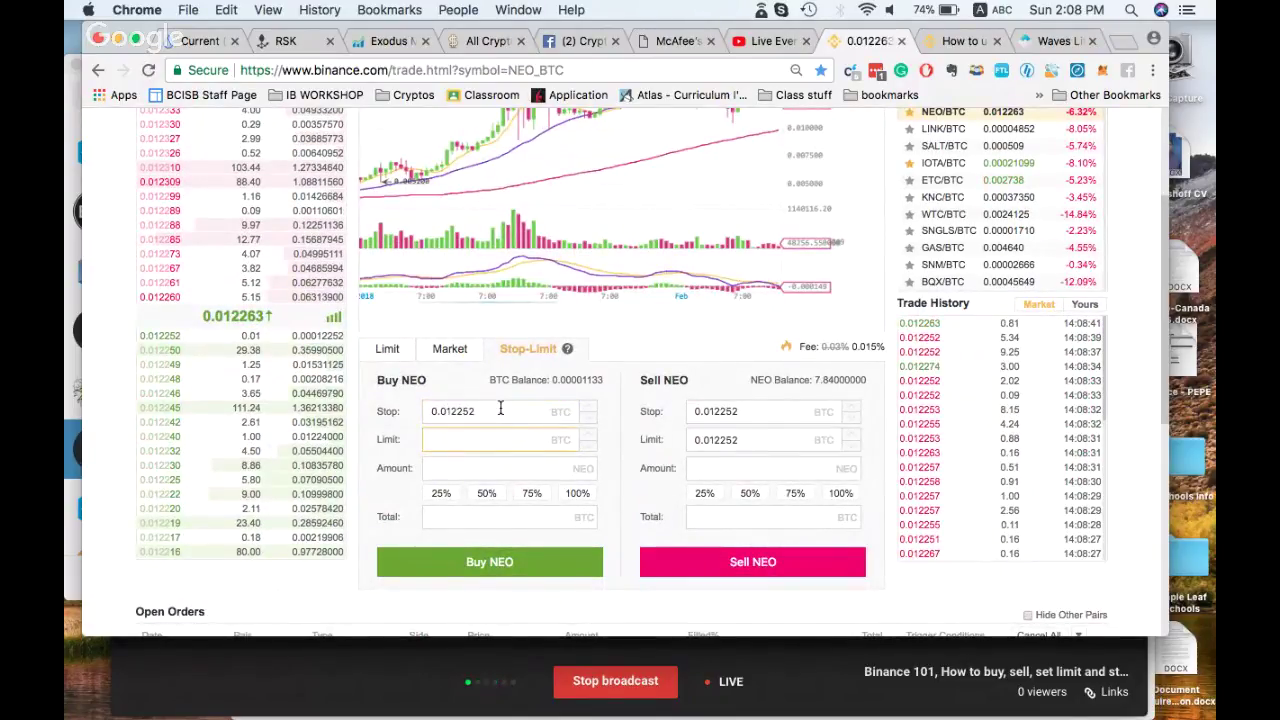
{"action": "left_click", "coordinate": [500, 410]}
{"action": "key", "text": "BackSpace"}
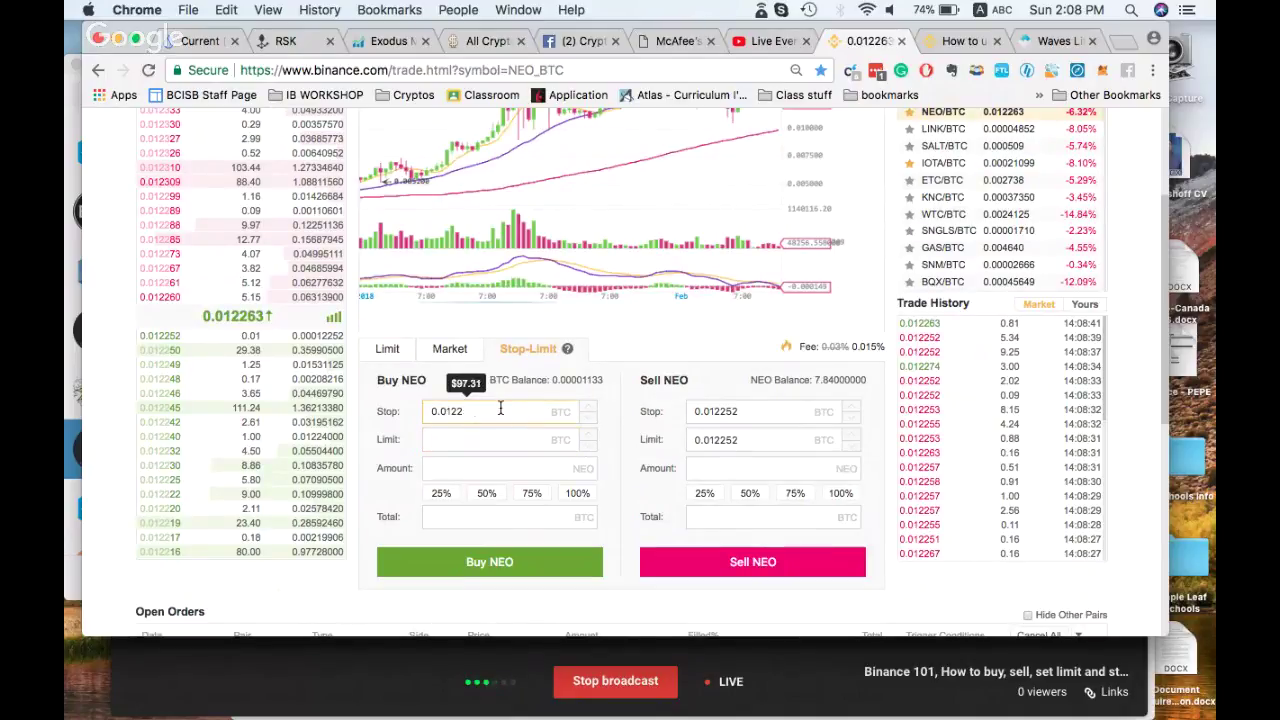
{"action": "key", "text": "BackSpace"}
{"action": "key", "text": "BackSpace"}
{"action": "left_click", "coordinate": [507, 432]}
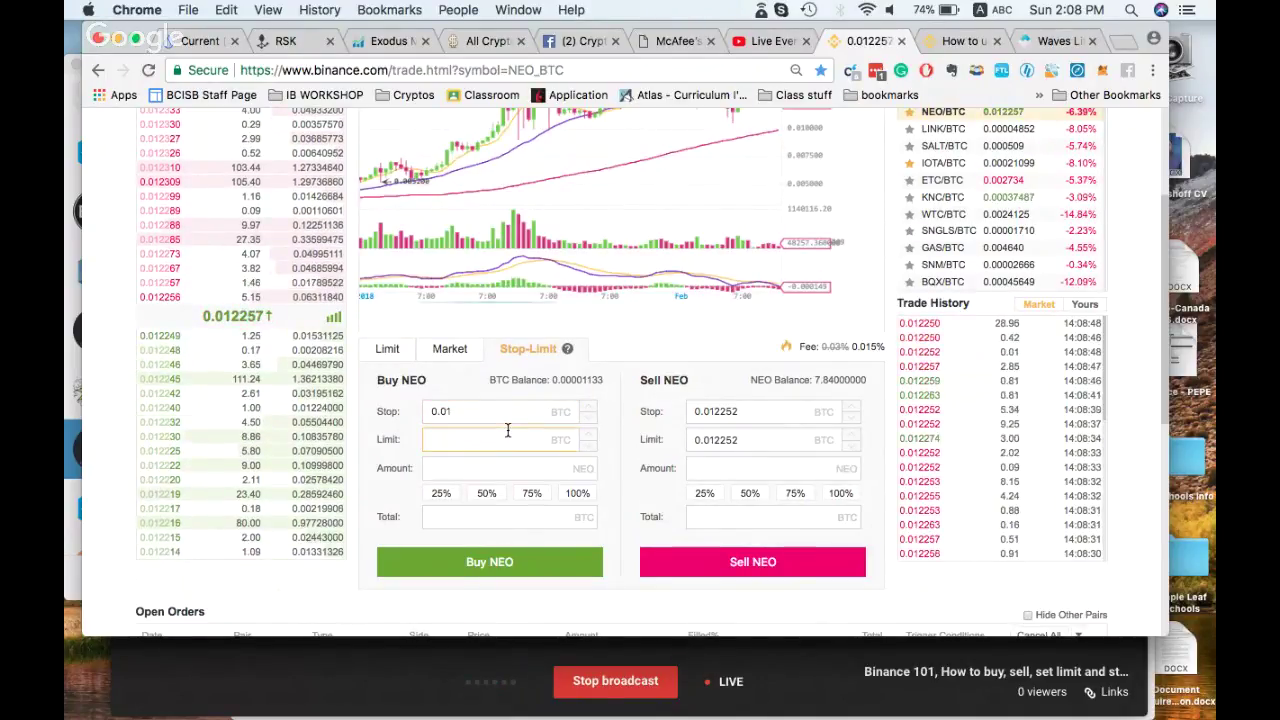
{"action": "left_click", "coordinate": [511, 411]}
{"action": "type", "text": "2"}
Set the limit price of the stop-limit buy order to 0.011 BTC
{"action": "left_click", "coordinate": [503, 441]}
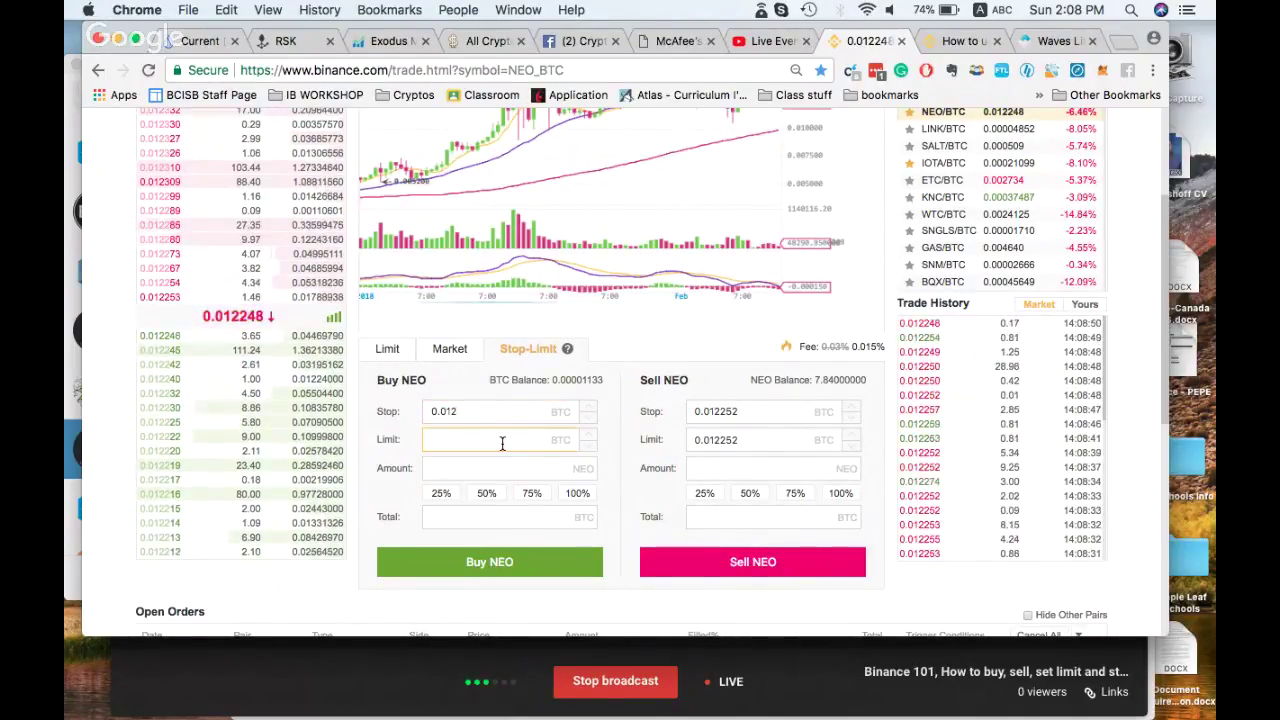
{"action": "type", "text": "0."}
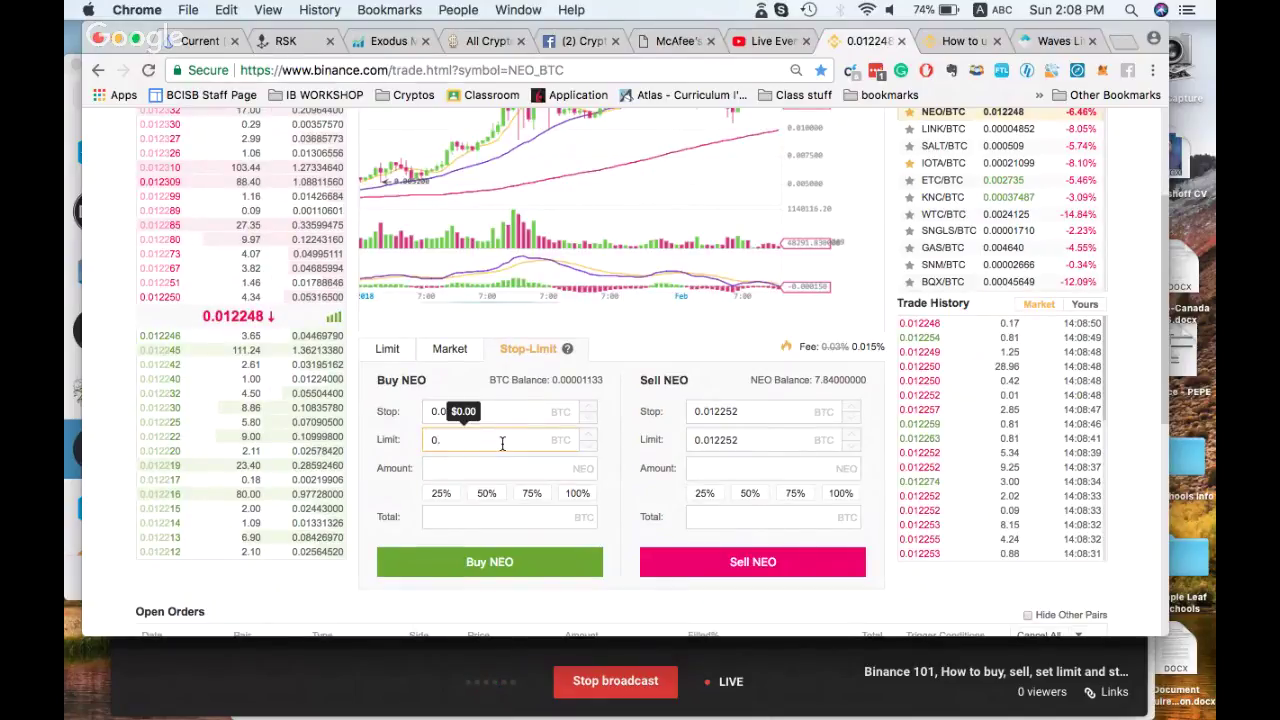
{"action": "type", "text": "011"}
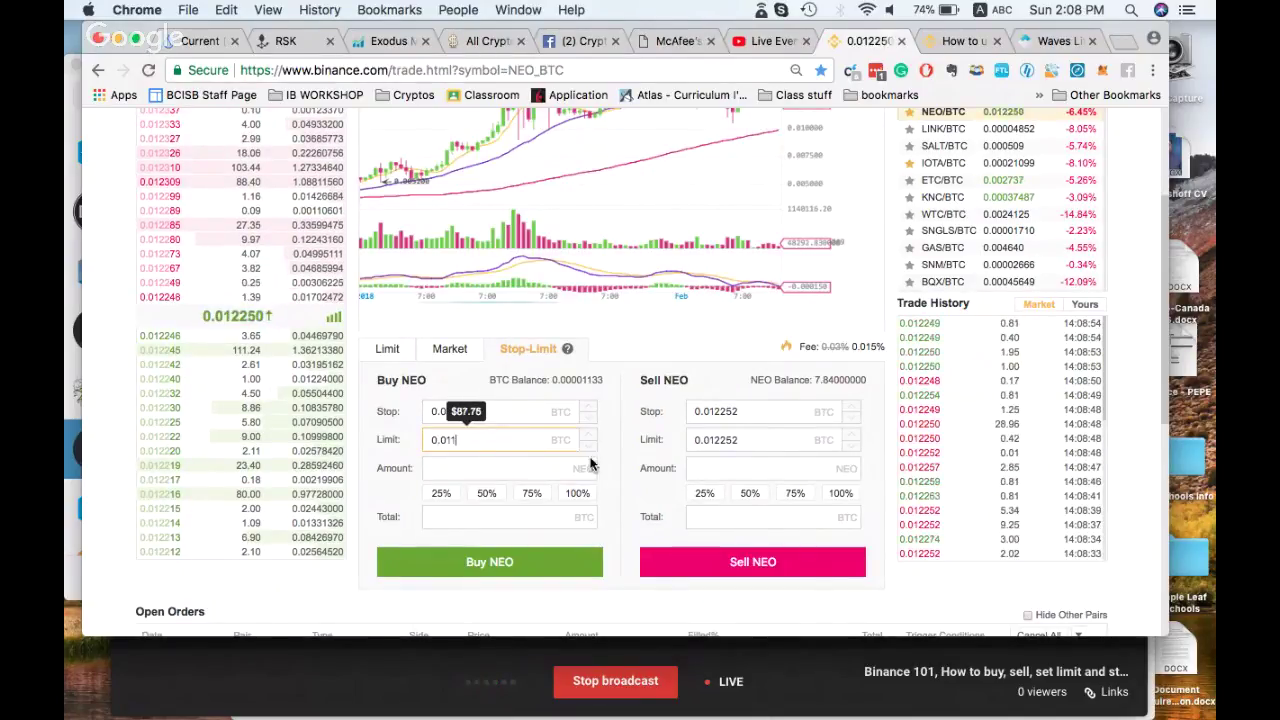
{"action": "left_click", "coordinate": [624, 466]}
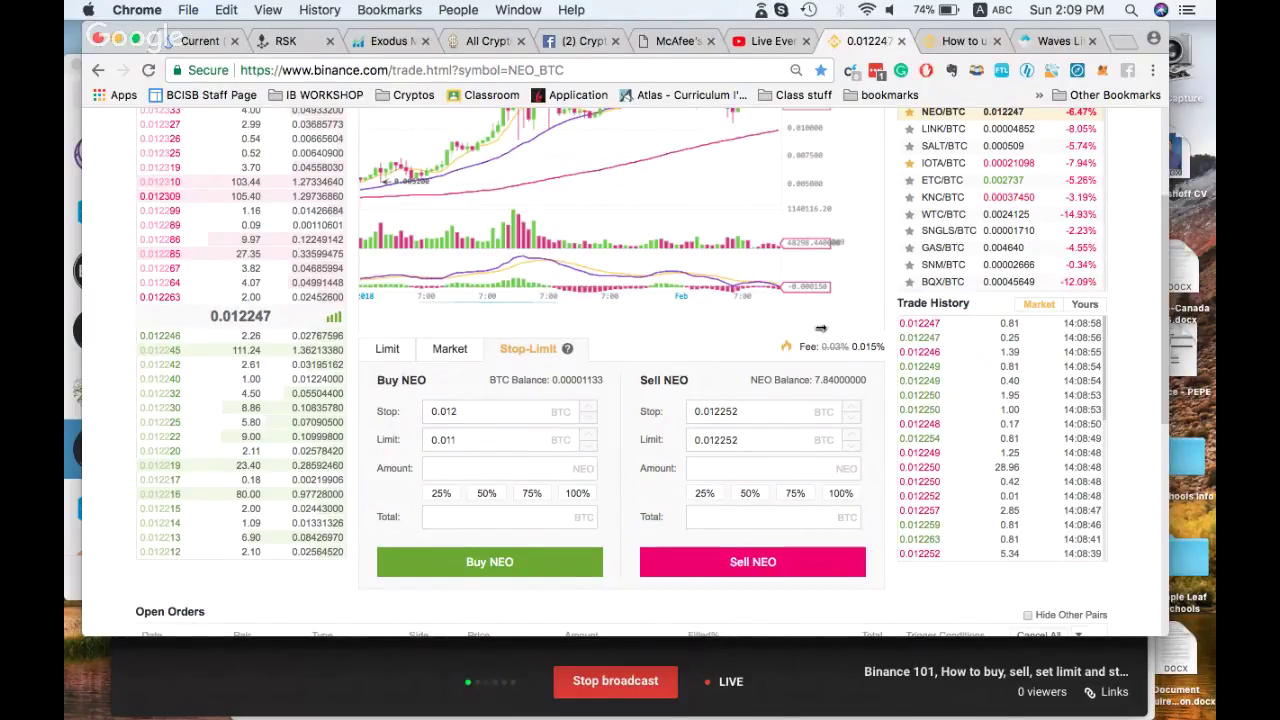
Clear both preset prices of the stop-limit sell order and set its stop price to 0.01024 BTC
{"action": "left_click", "coordinate": [733, 413]}
{"action": "double_click", "coordinate": [733, 413]}
{"action": "key", "text": "BackSpace"}
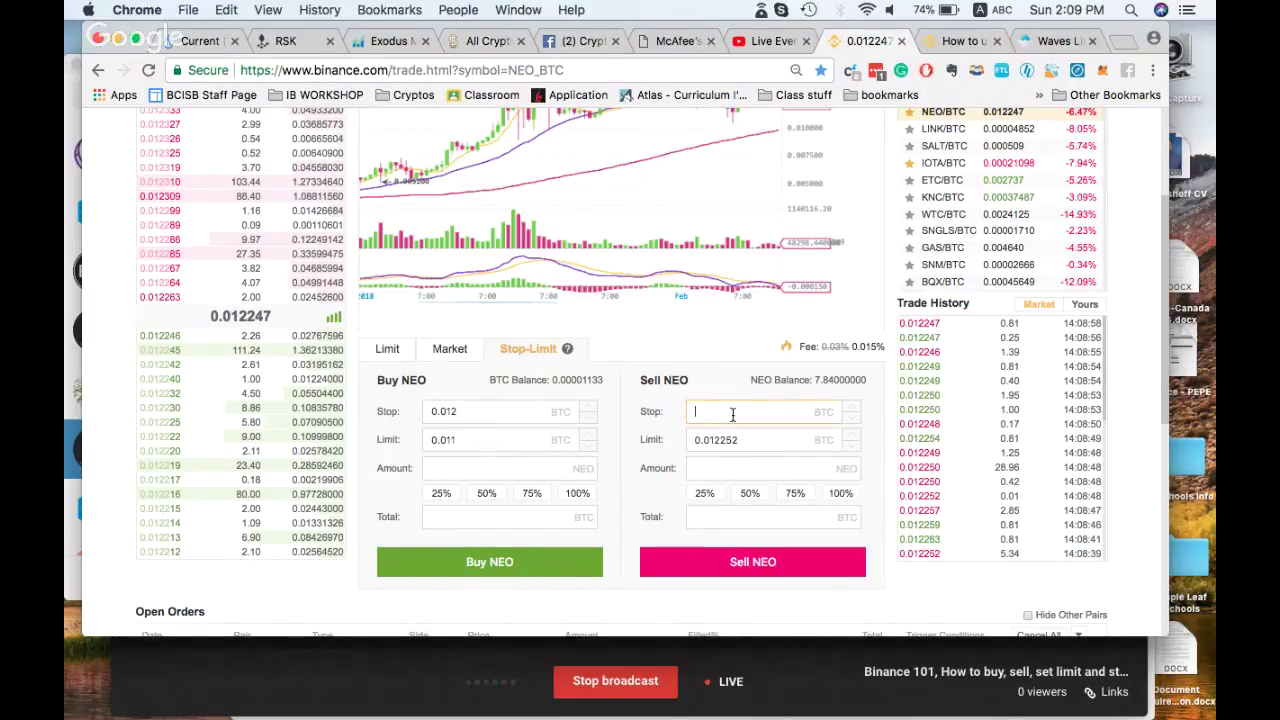
{"action": "double_click", "coordinate": [748, 436]}
{"action": "key", "text": "BackSpace"}
{"action": "left_click", "coordinate": [782, 409]}
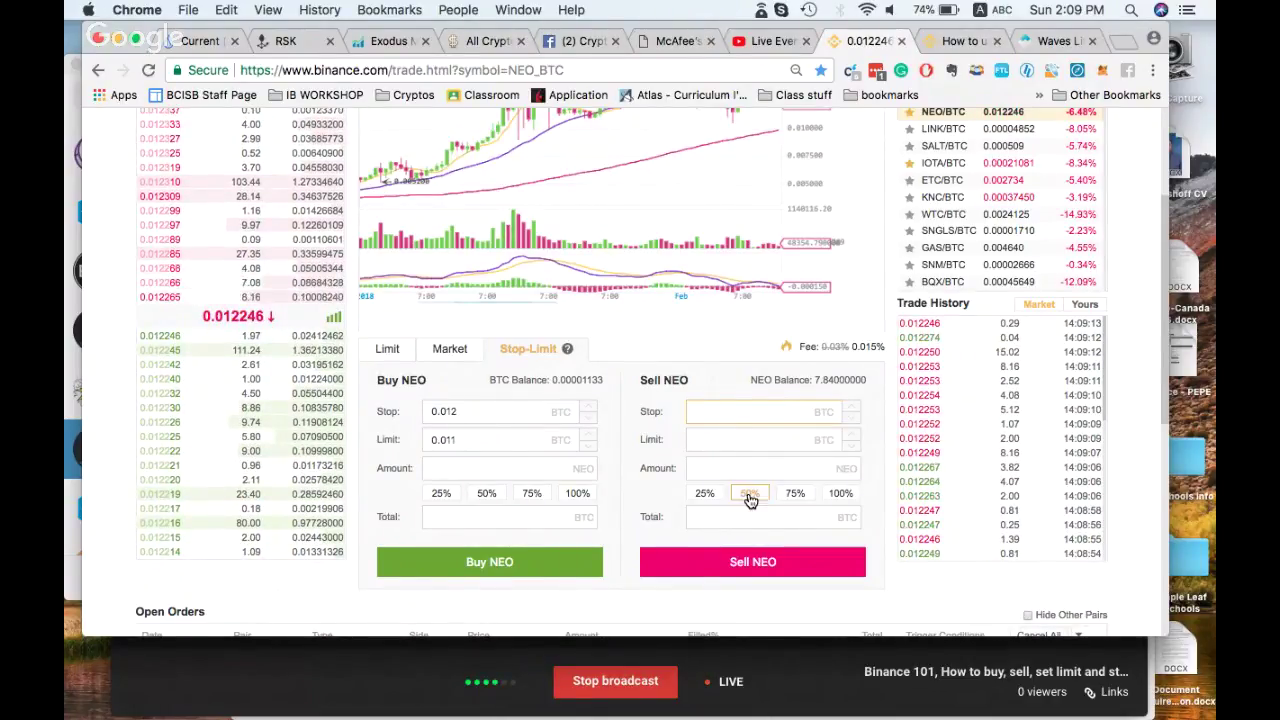
{"action": "scroll", "coordinate": [750, 500], "scroll_direction": "up", "scroll_amount": 2}
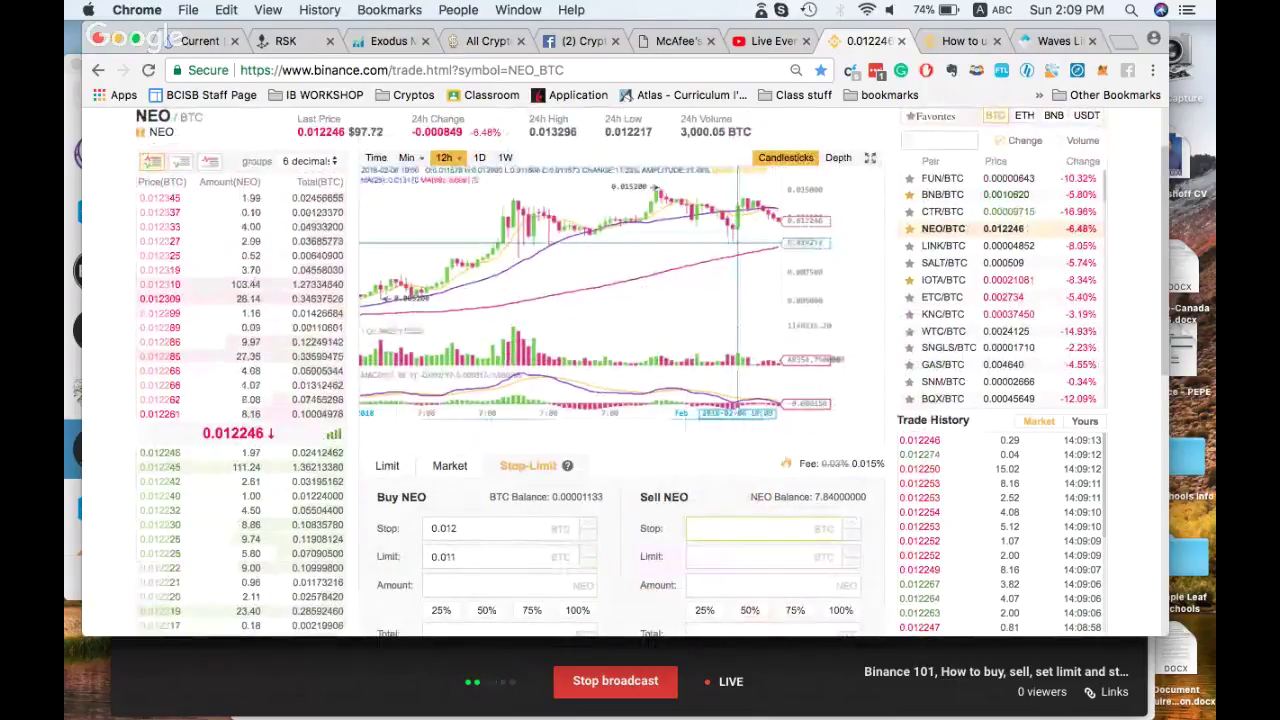
{"action": "scroll", "coordinate": [850, 540], "scroll_direction": "down", "scroll_amount": 1}
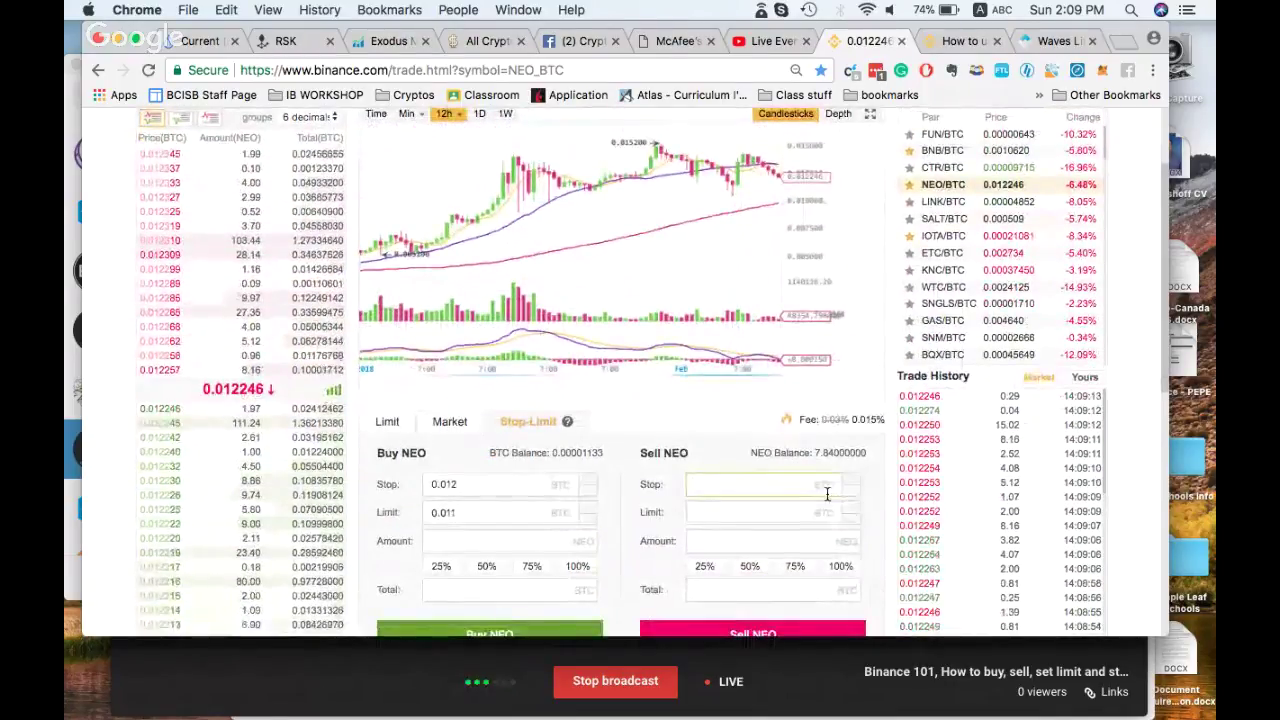
{"action": "type", "text": "0.0124"}
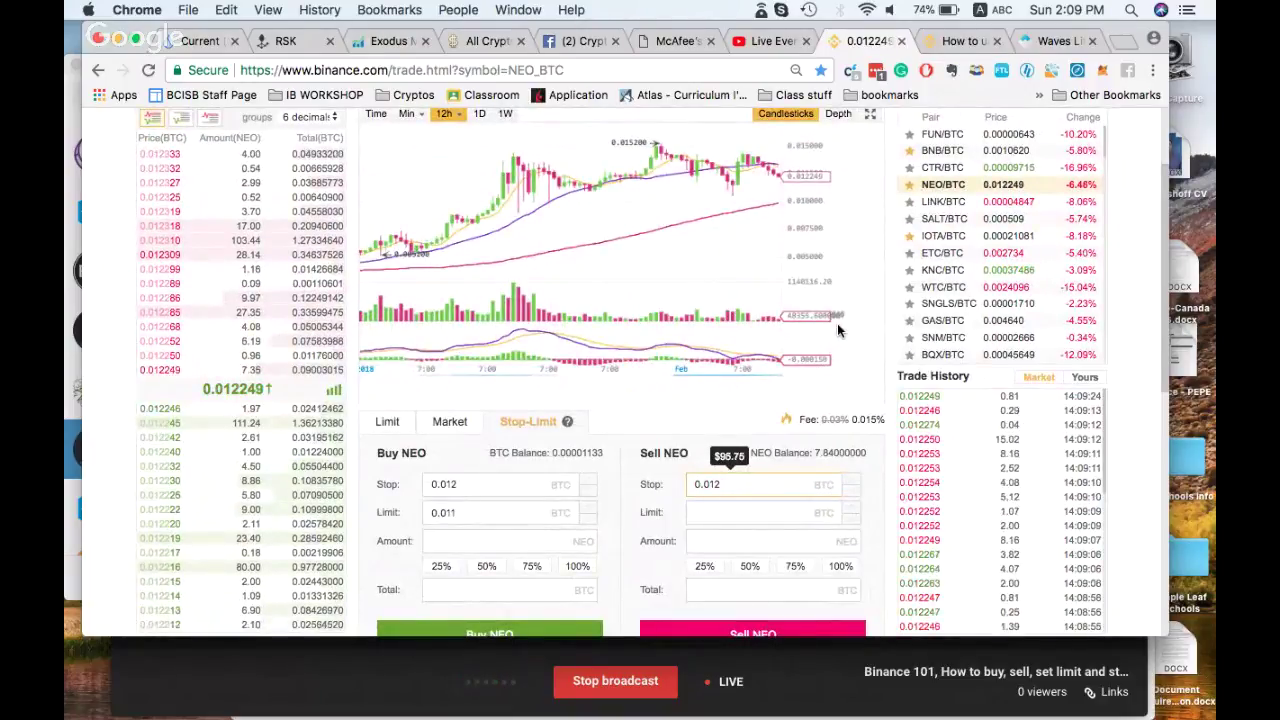
{"action": "key", "text": "BackSpace"}
{"action": "key", "text": "BackSpace"}
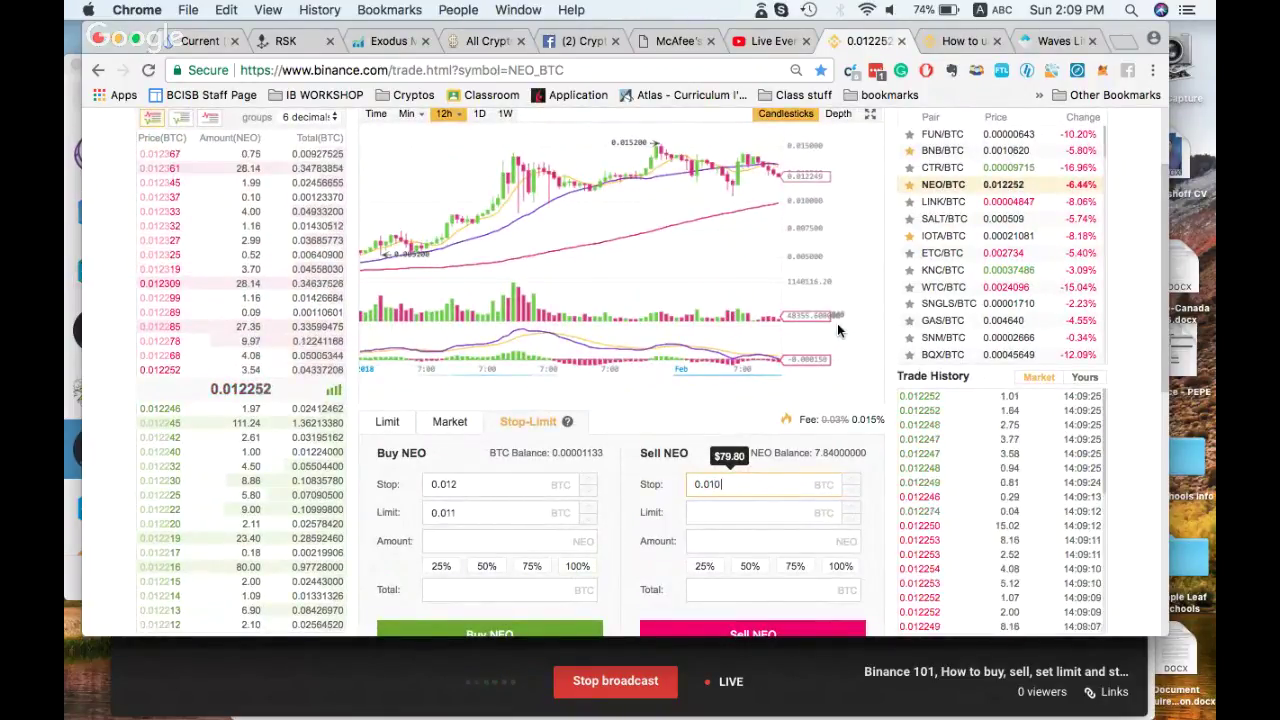
{"action": "type", "text": "024"}
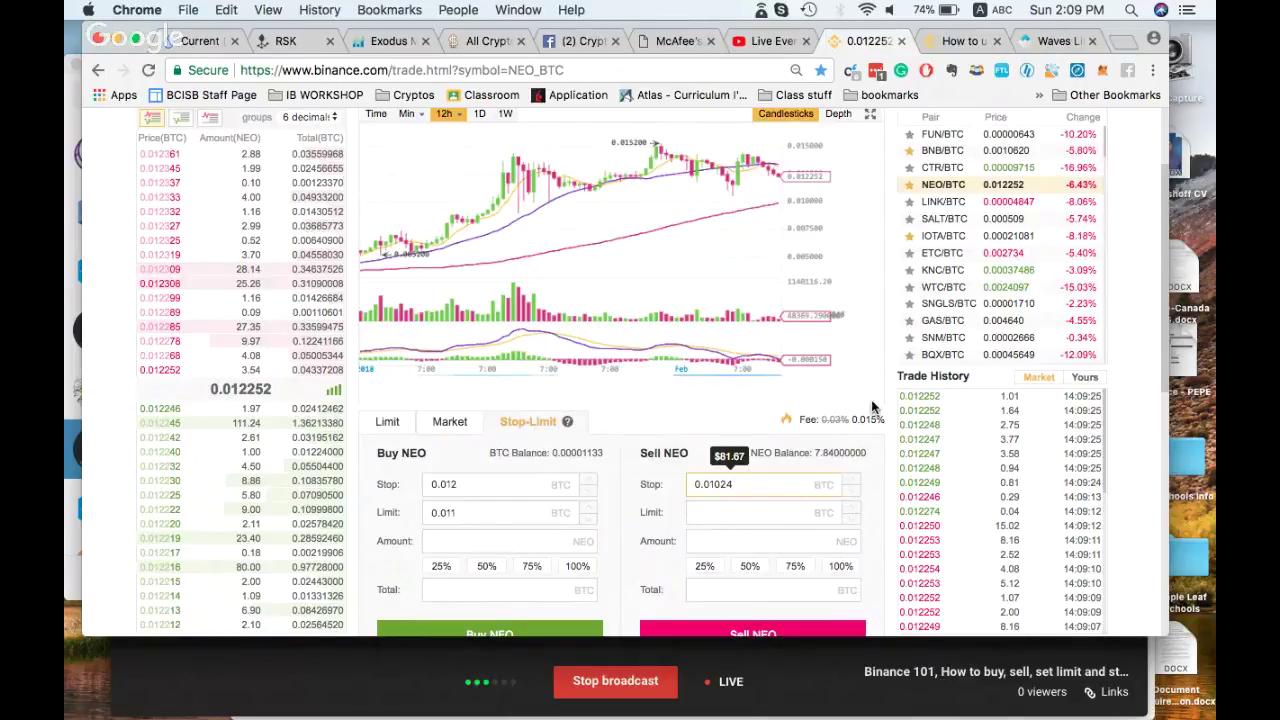
Set the sell order's limit price to 0.010 BTC and its amount to 50% of the NEO balance
{"action": "left_click", "coordinate": [772, 512]}
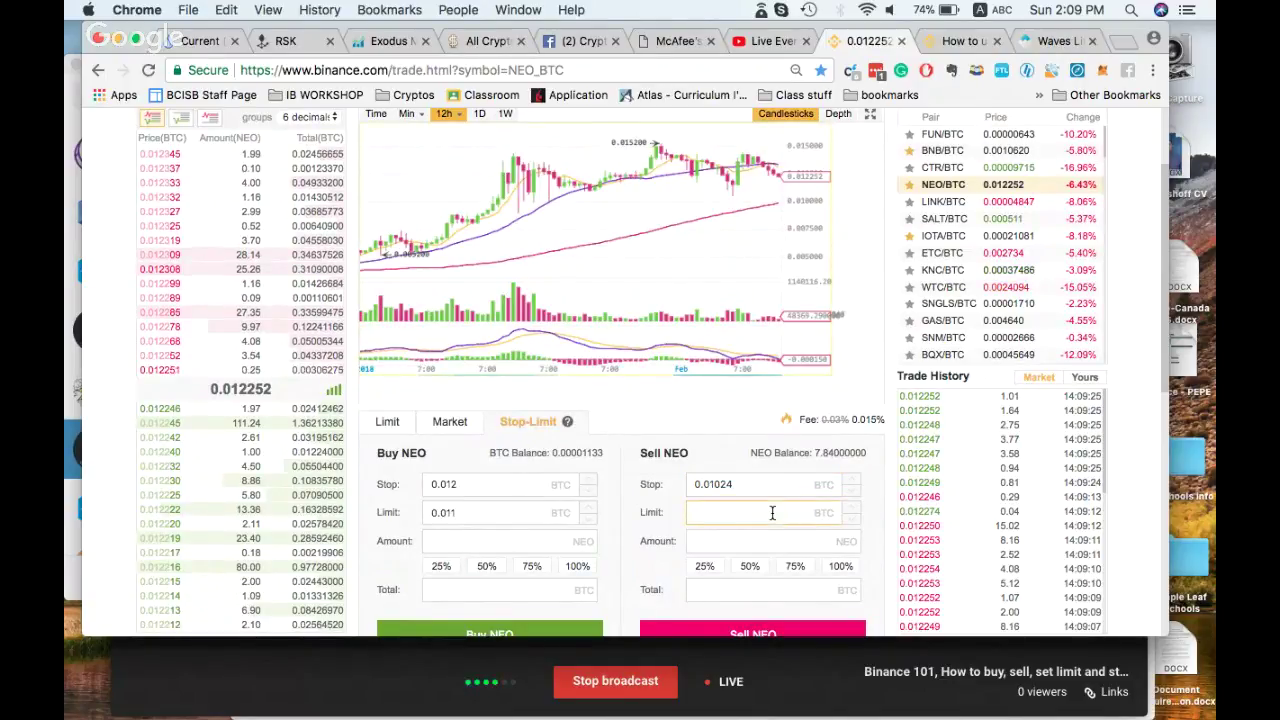
{"action": "type", "text": "0"}
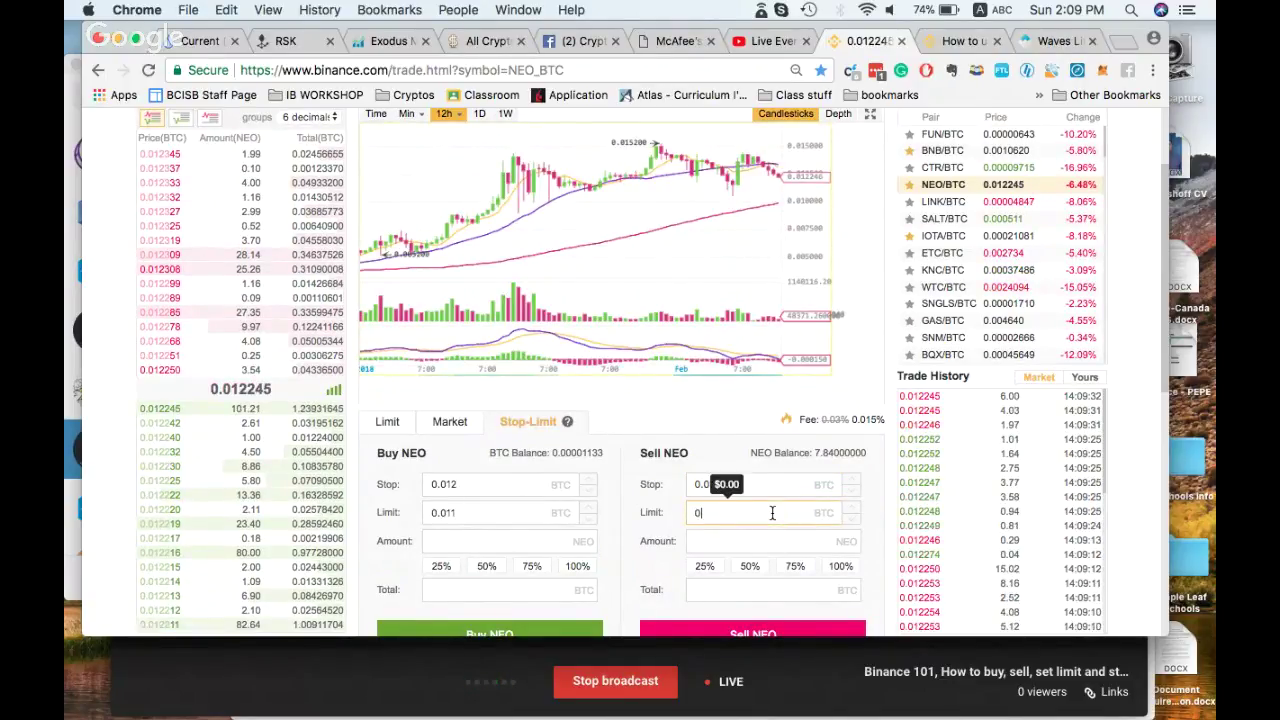
{"action": "type", "text": ".0"}
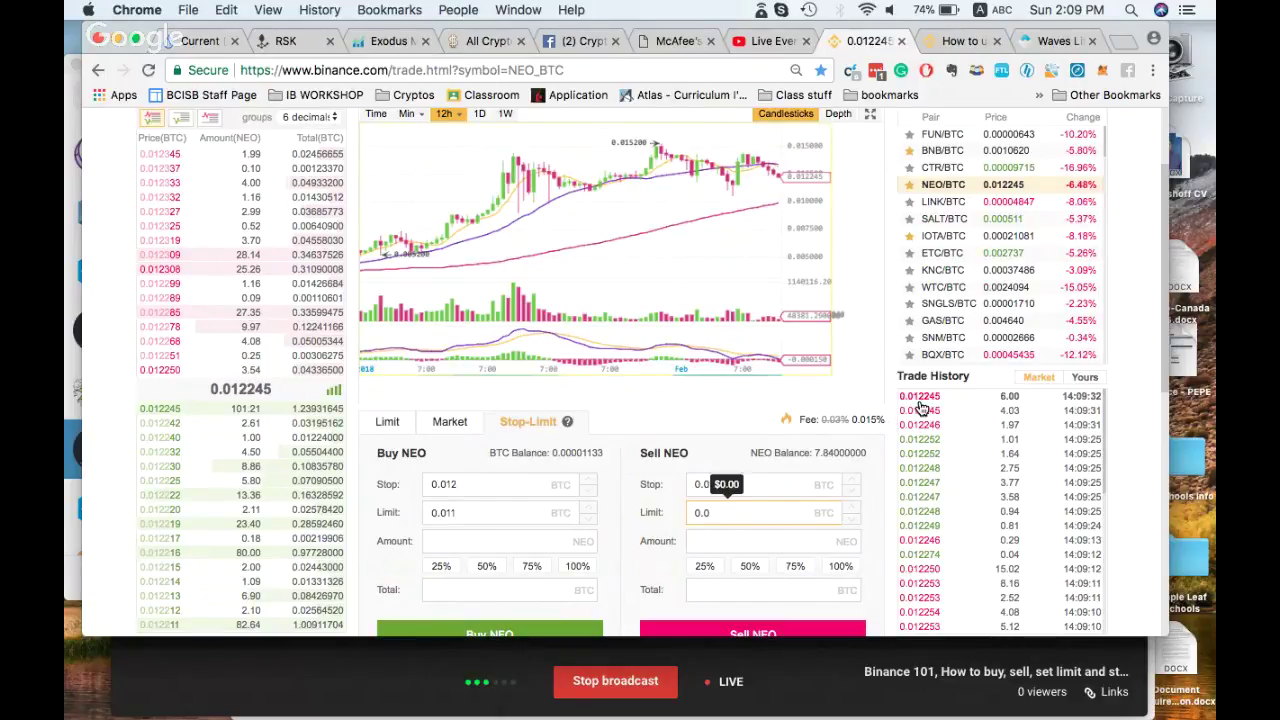
{"action": "type", "text": "10"}
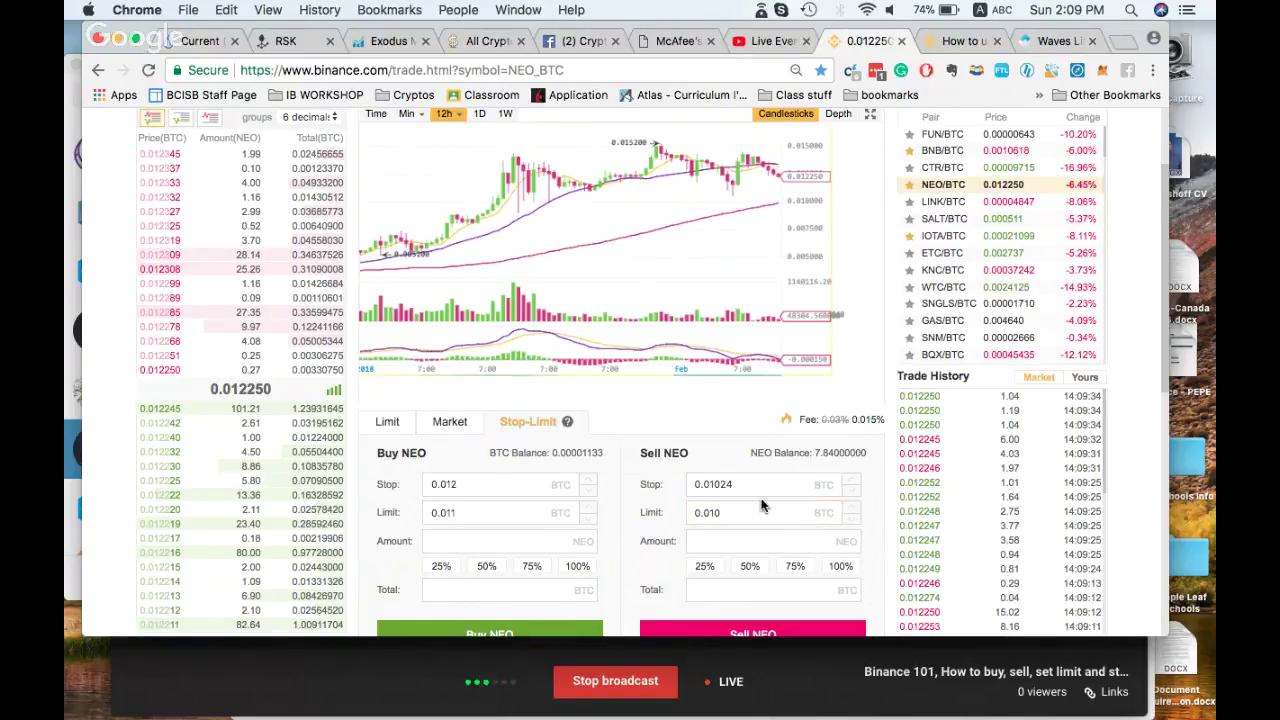
{"action": "left_click", "coordinate": [712, 512]}
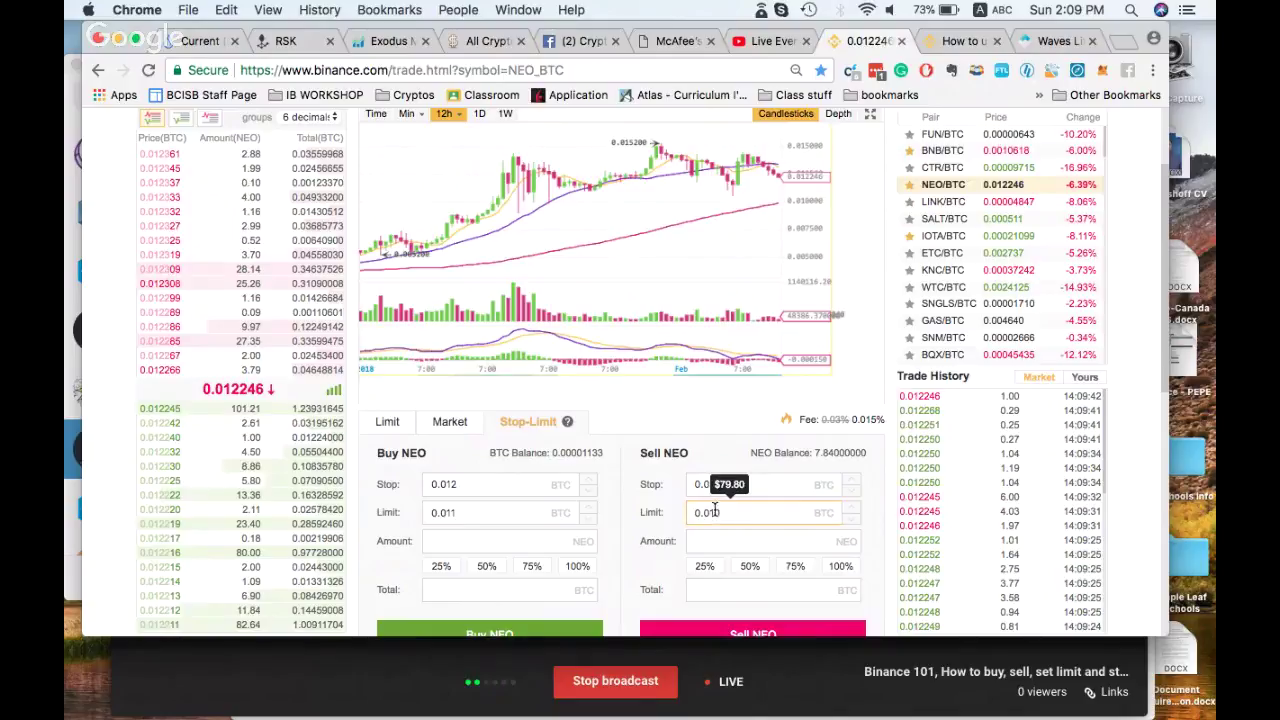
{"action": "left_click", "coordinate": [711, 455]}
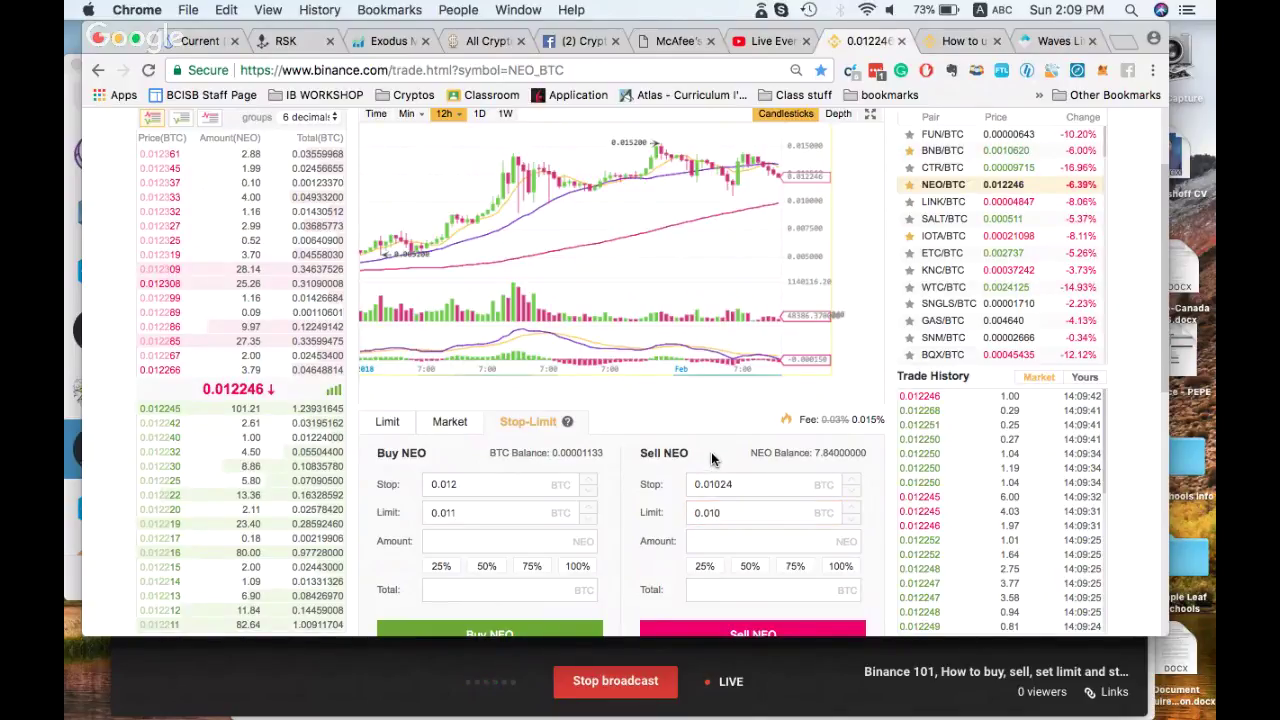
{"action": "left_click", "coordinate": [750, 567]}
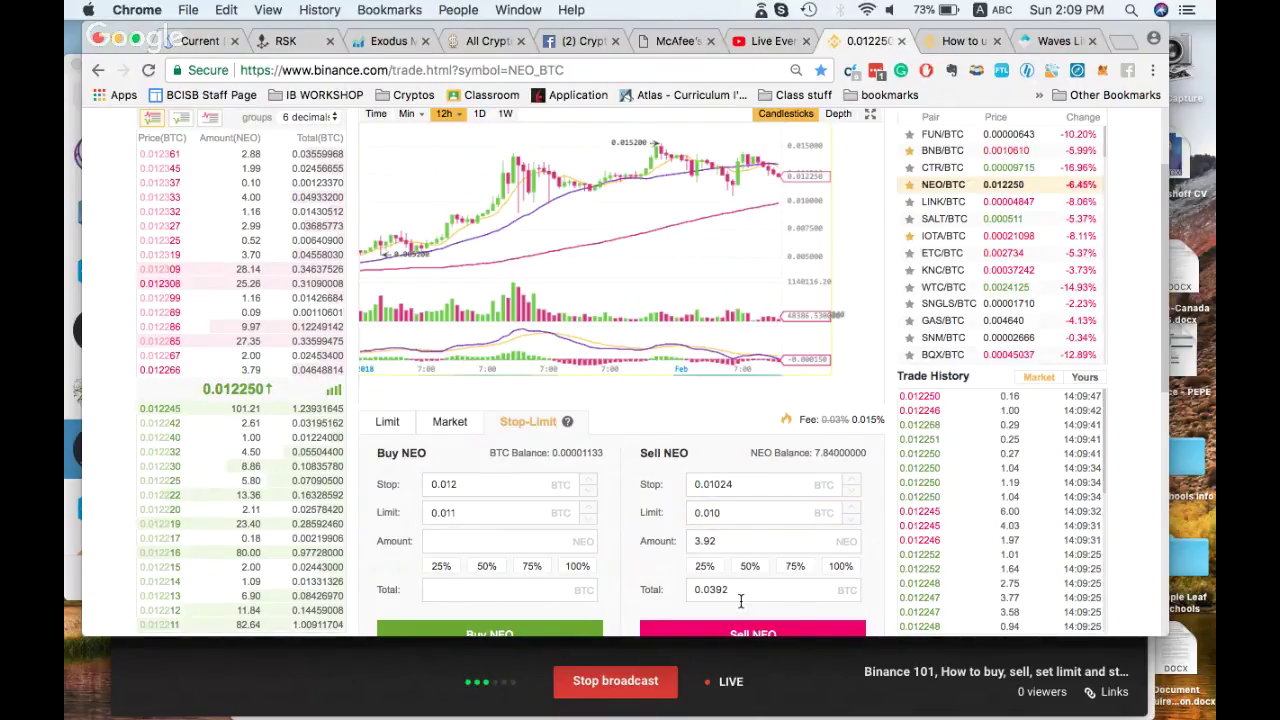
{"action": "scroll", "coordinate": [741, 600], "scroll_direction": "down", "scroll_amount": 3}
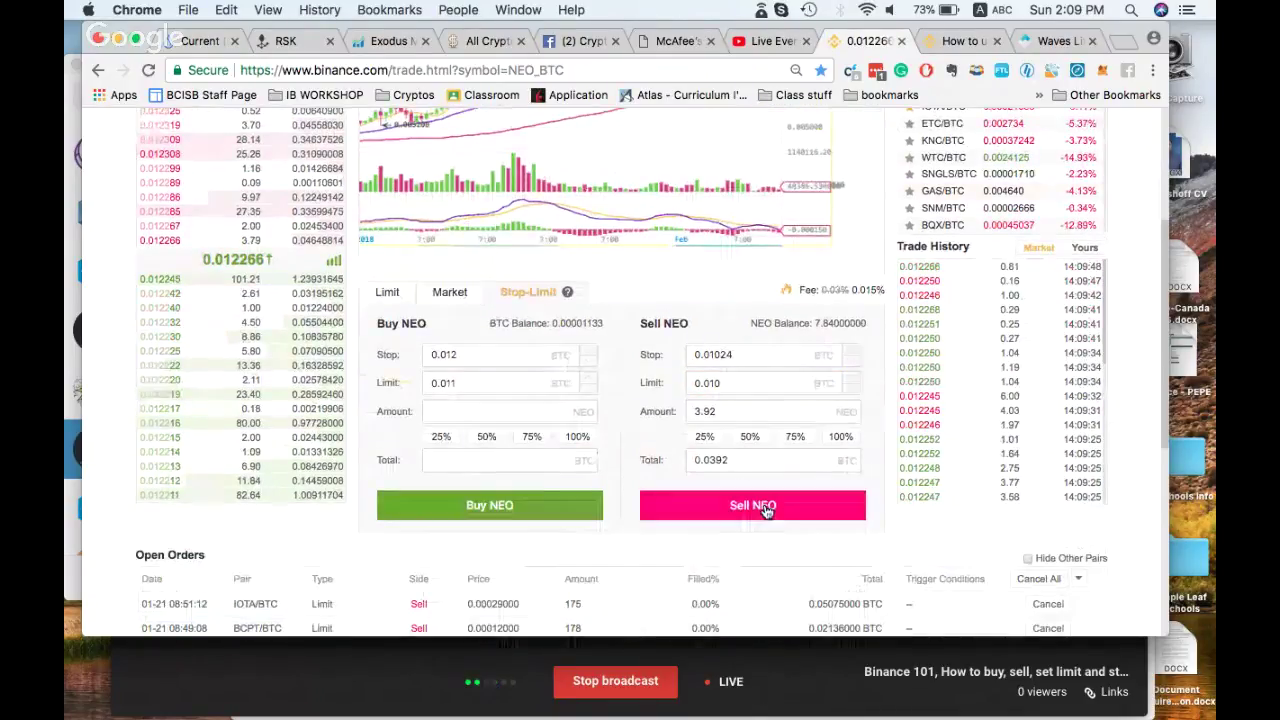
Clear the stop price, limit price and amount of the stop-limit sell order
{"action": "double_click", "coordinate": [747, 384]}
{"action": "key", "text": "BackSpace"}
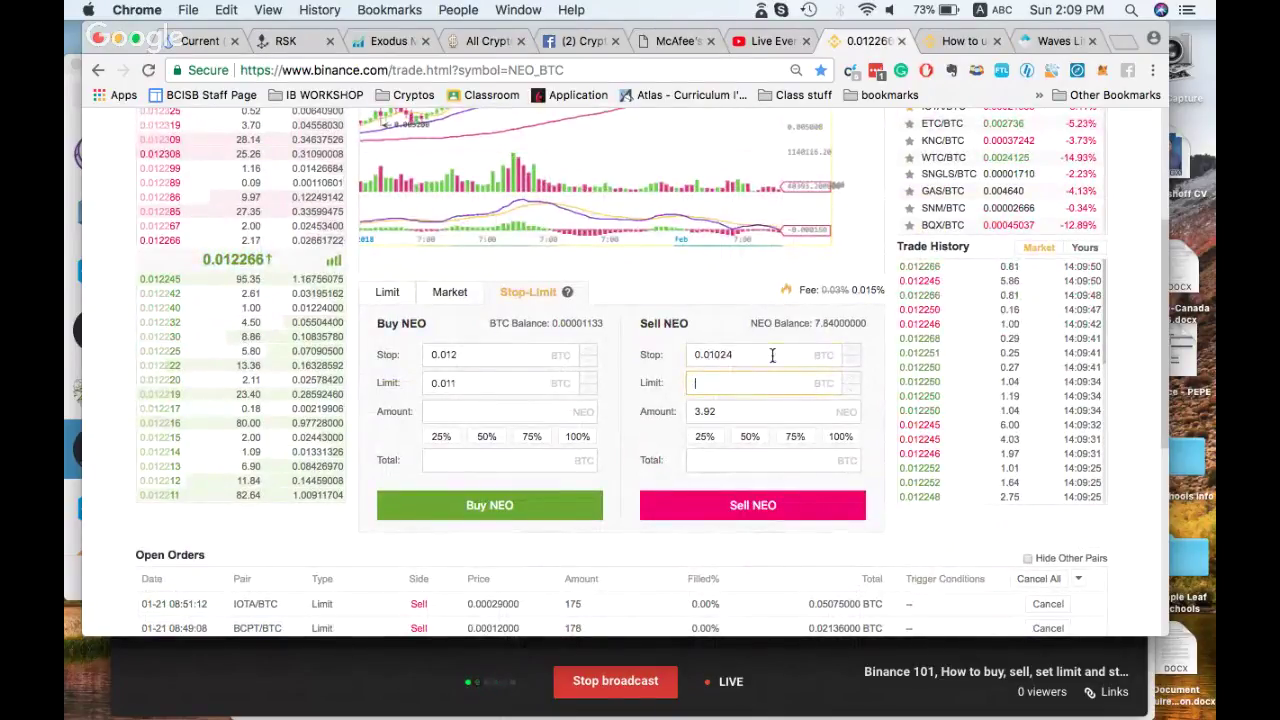
{"action": "double_click", "coordinate": [772, 355]}
{"action": "key", "text": "BackSpace"}
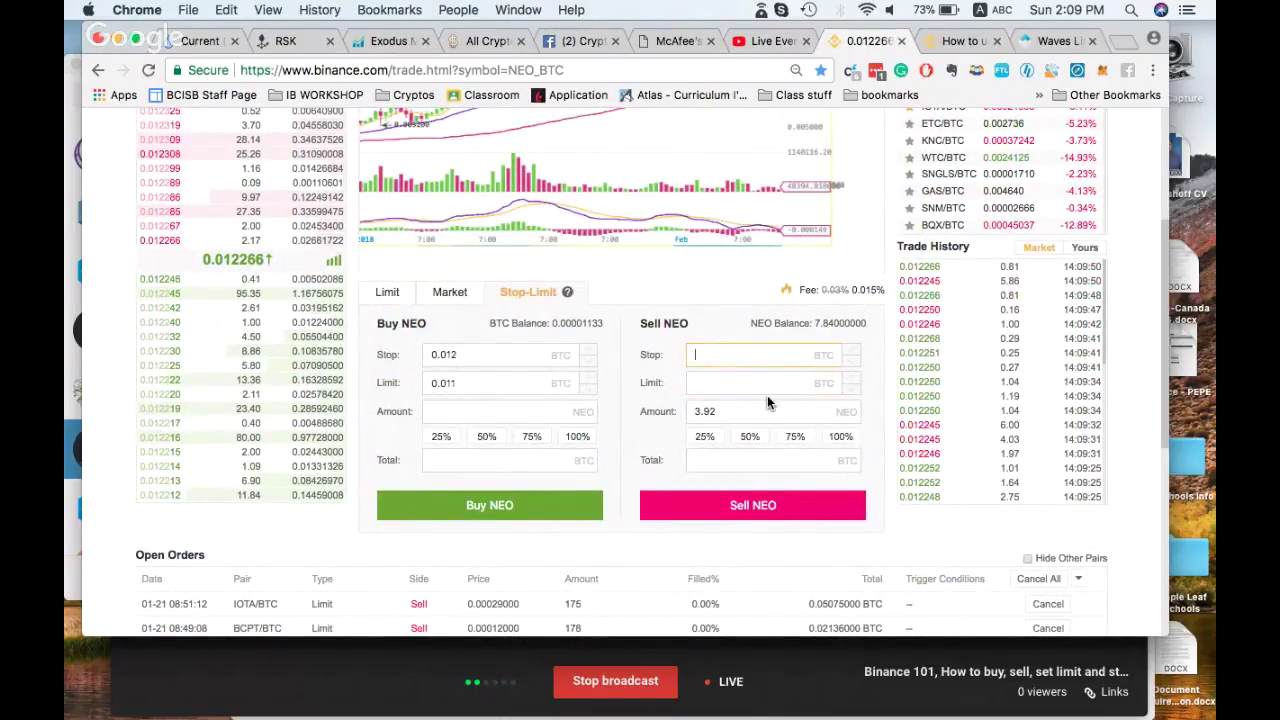
{"action": "double_click", "coordinate": [766, 408]}
{"action": "key", "text": "BackSpace"}
Check the last NEO price in the order book and set the sell order's stop price to 0.015 BTC
{"action": "left_click", "coordinate": [753, 346]}
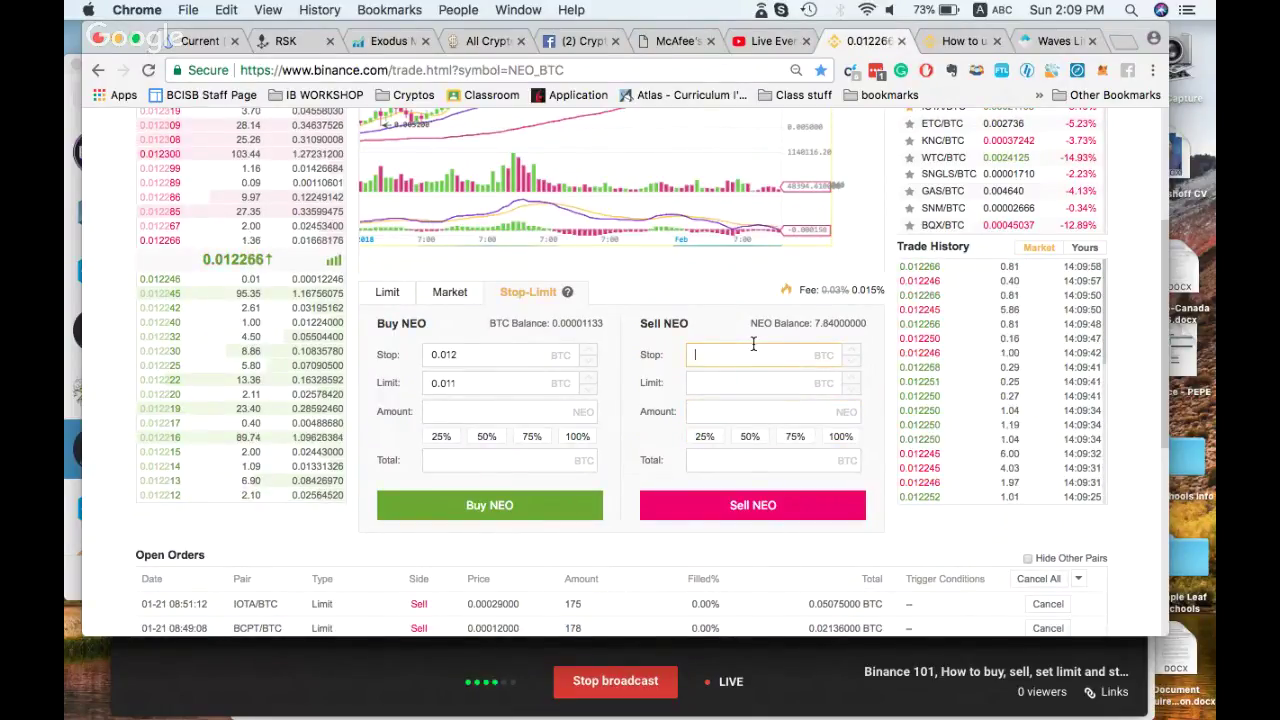
{"action": "double_click", "coordinate": [266, 259]}
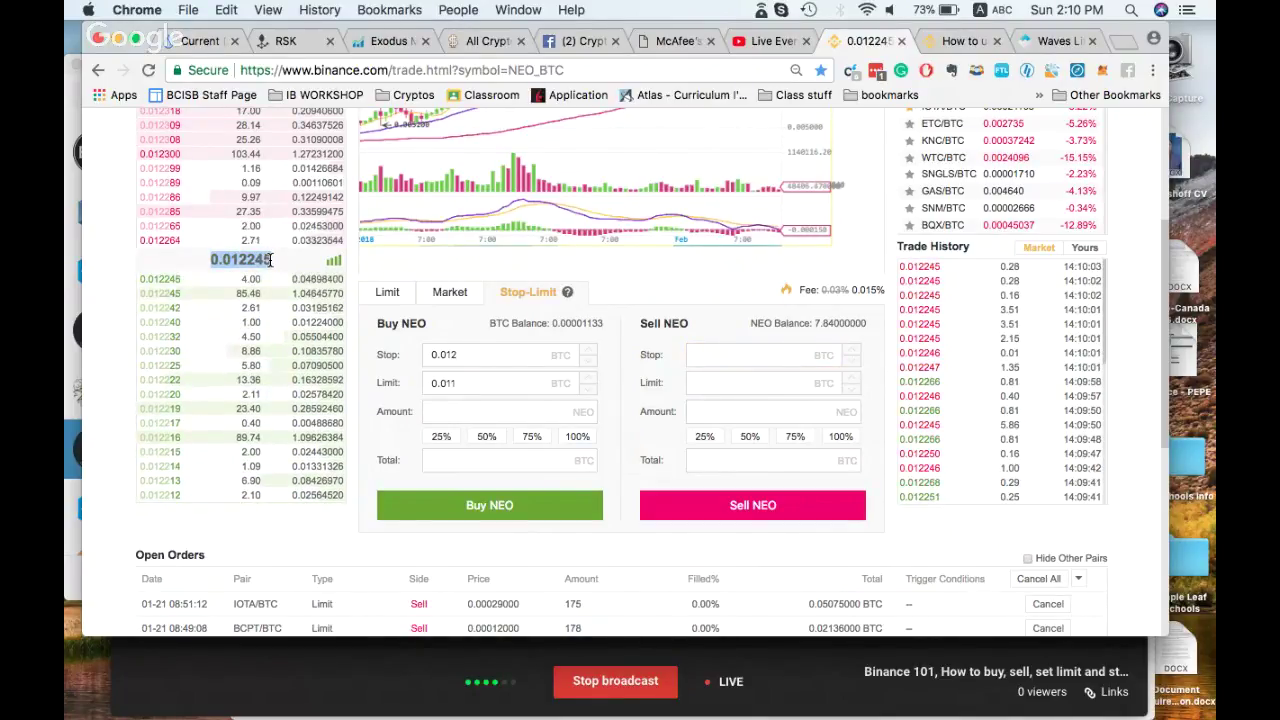
{"action": "left_click", "coordinate": [724, 352]}
{"action": "type", "text": "0"}
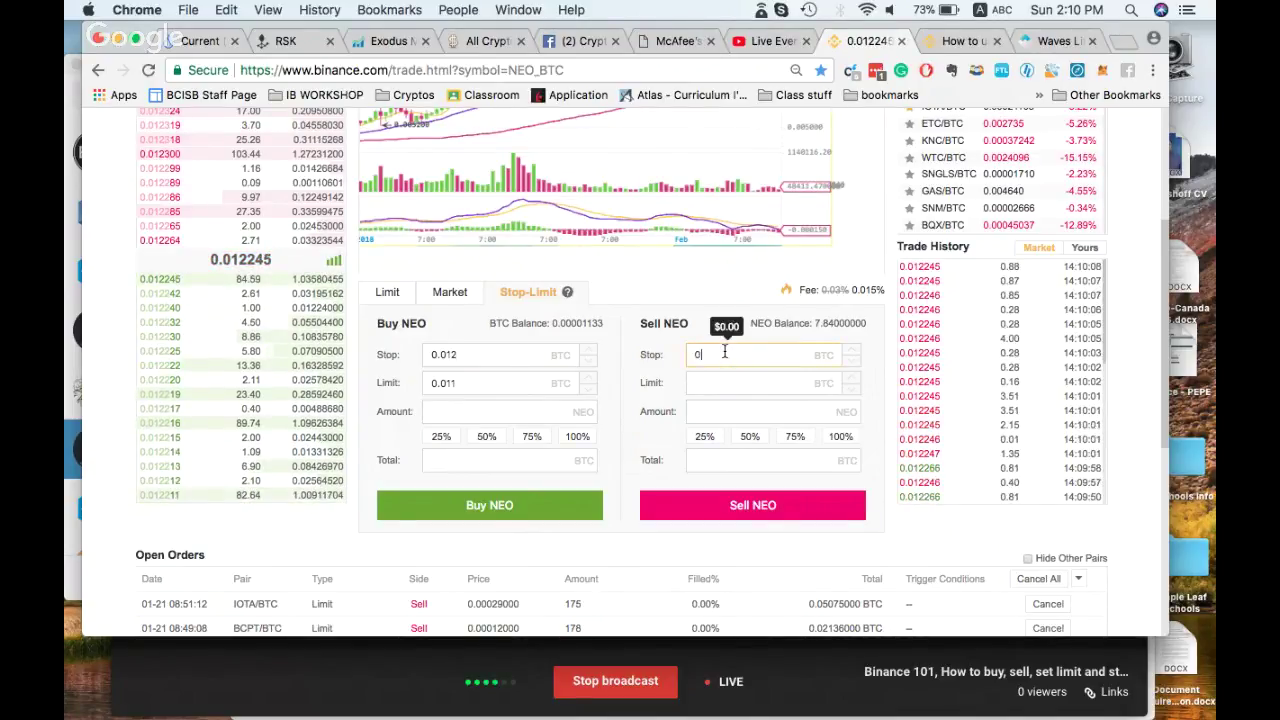
{"action": "type", "text": ".015"}
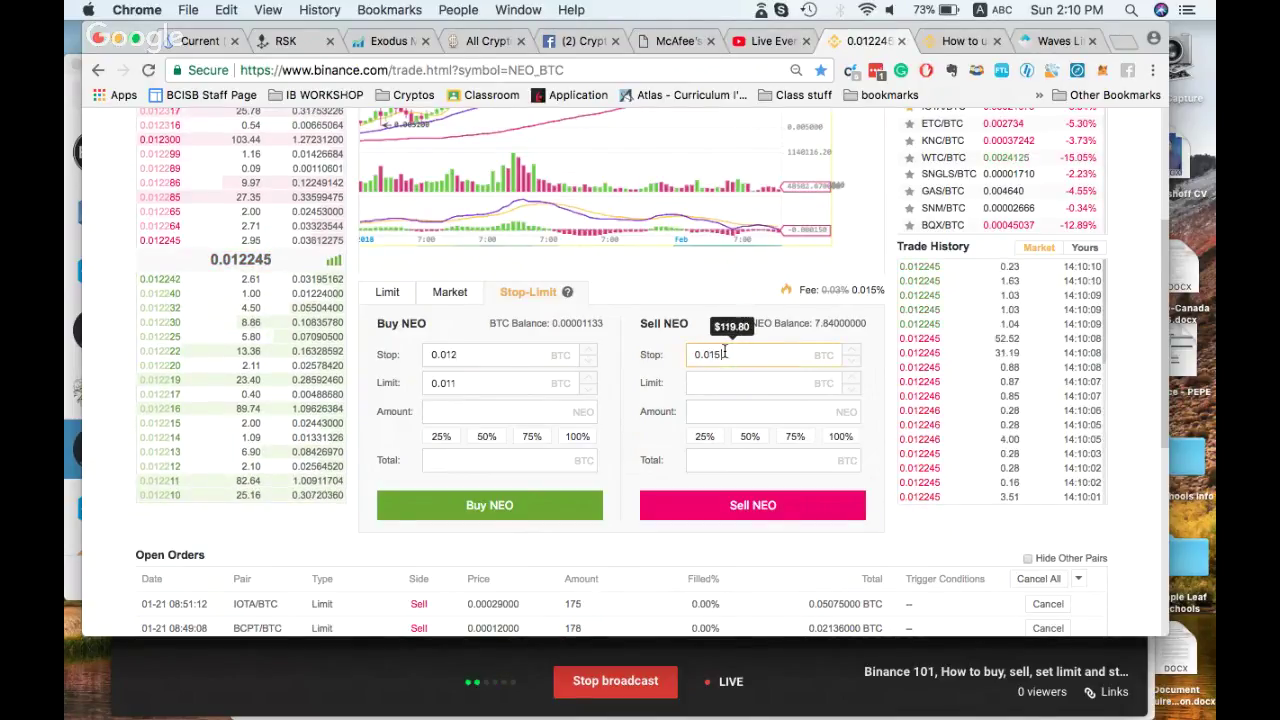
Set the limit price of the stop-limit sell order to 0.018 BTC
{"action": "left_click", "coordinate": [735, 383]}
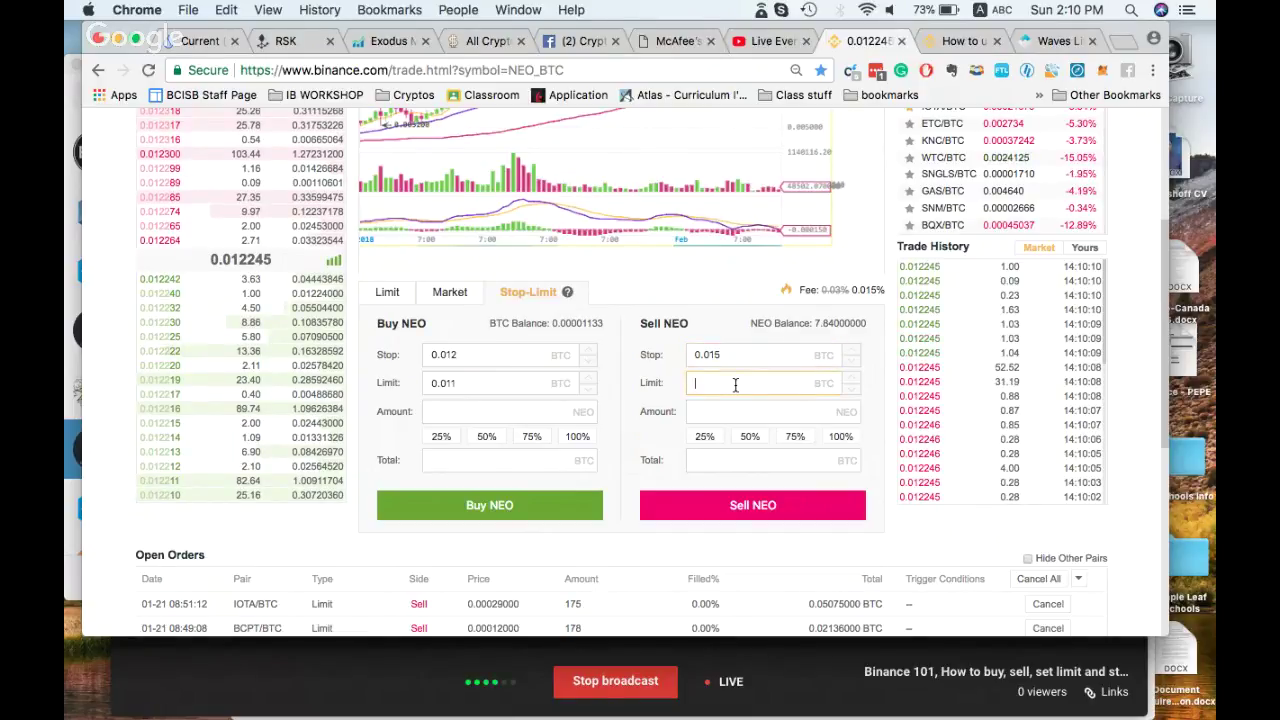
{"action": "type", "text": "0.0"}
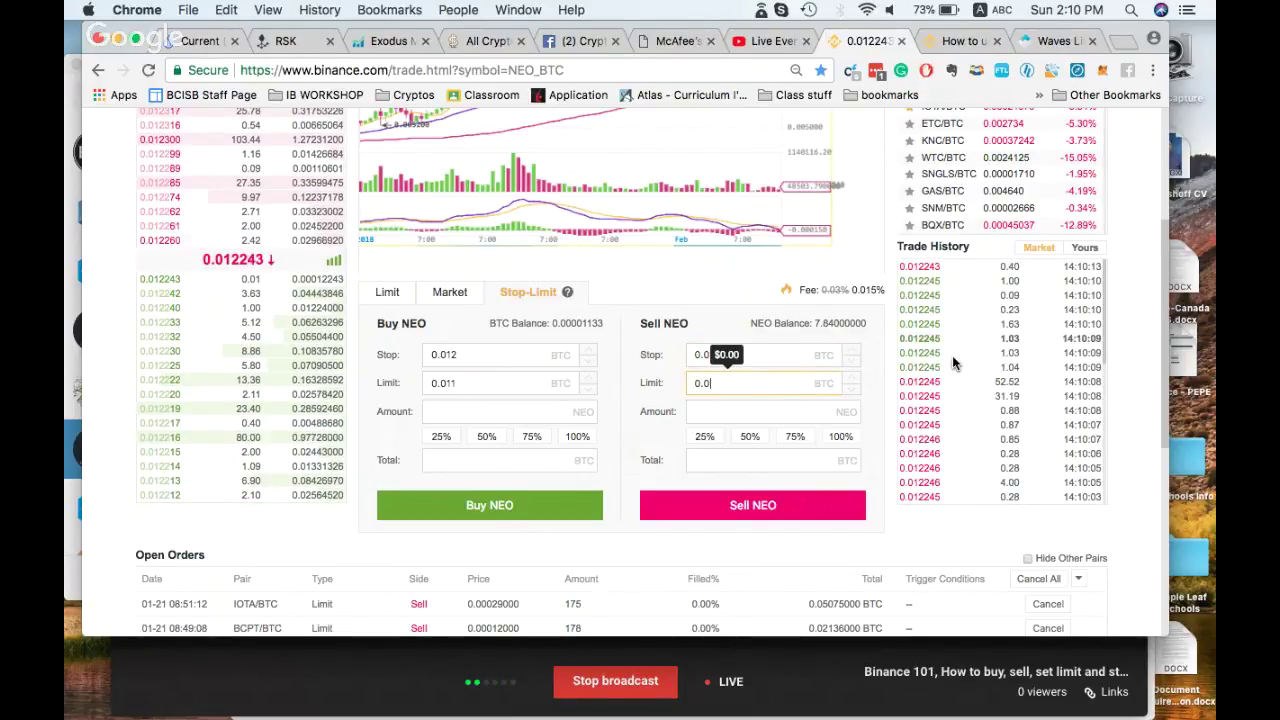
{"action": "type", "text": "18"}
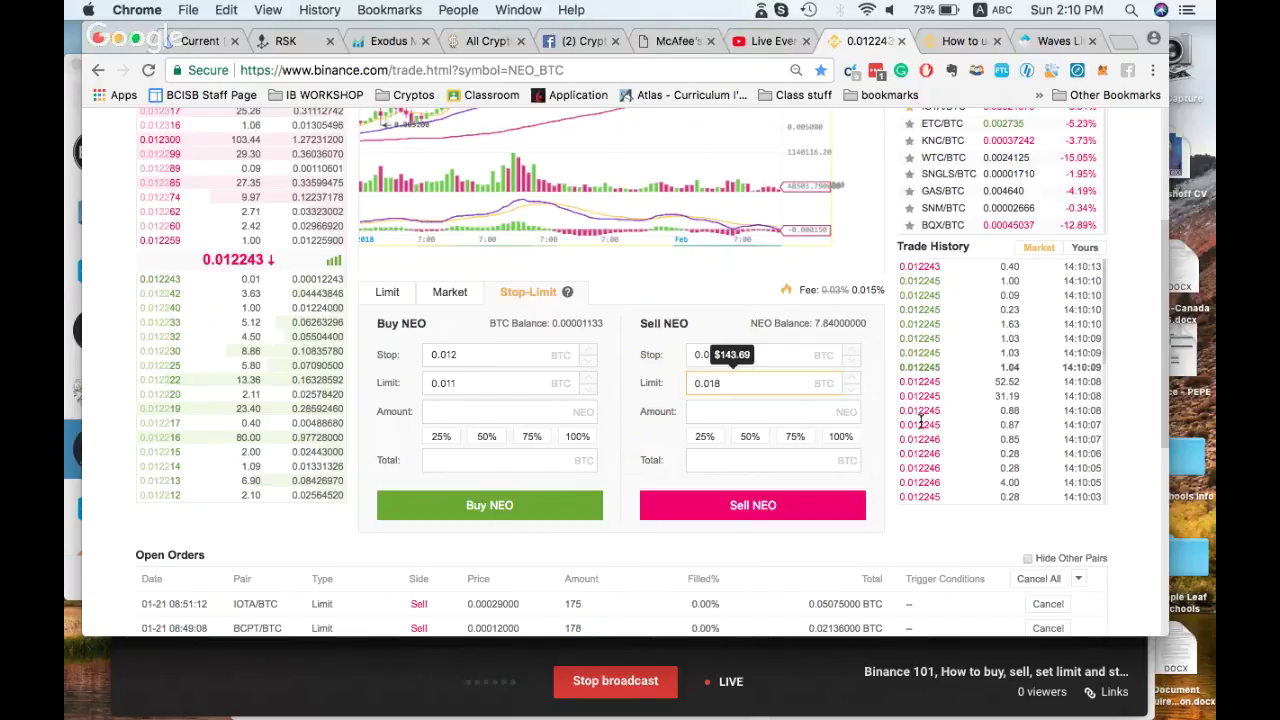
{"action": "left_click", "coordinate": [872, 431]}
Review the stop and limit prices of the stop-limit sell order and set its amount to 4 NEO
{"action": "left_click", "coordinate": [719, 352]}
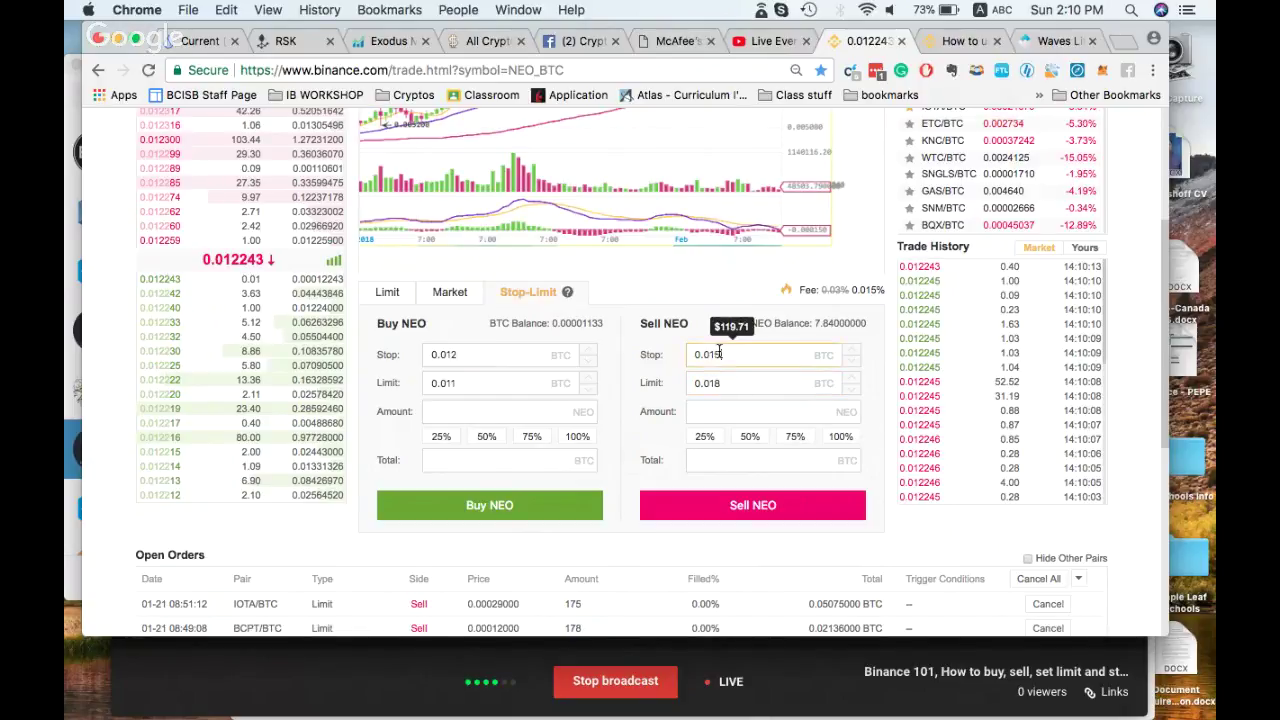
{"action": "double_click", "coordinate": [719, 352]}
{"action": "left_click", "coordinate": [720, 389]}
{"action": "double_click", "coordinate": [720, 389]}
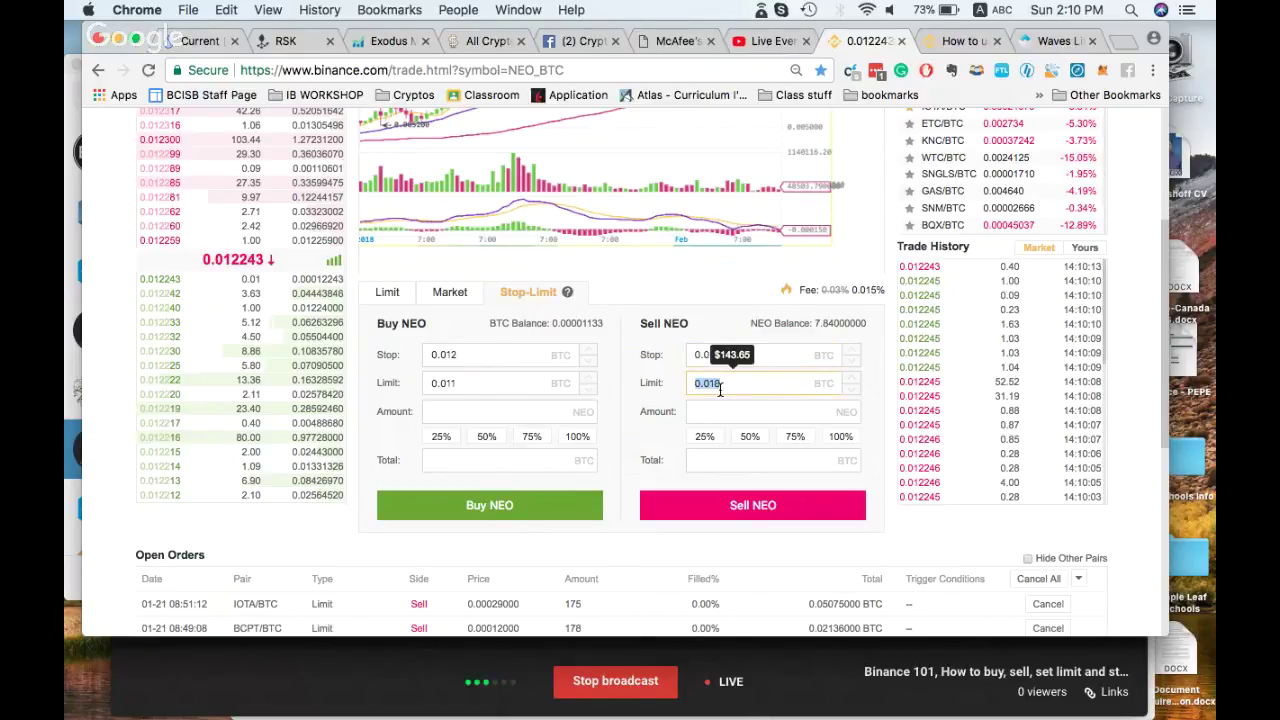
{"action": "left_click", "coordinate": [710, 412]}
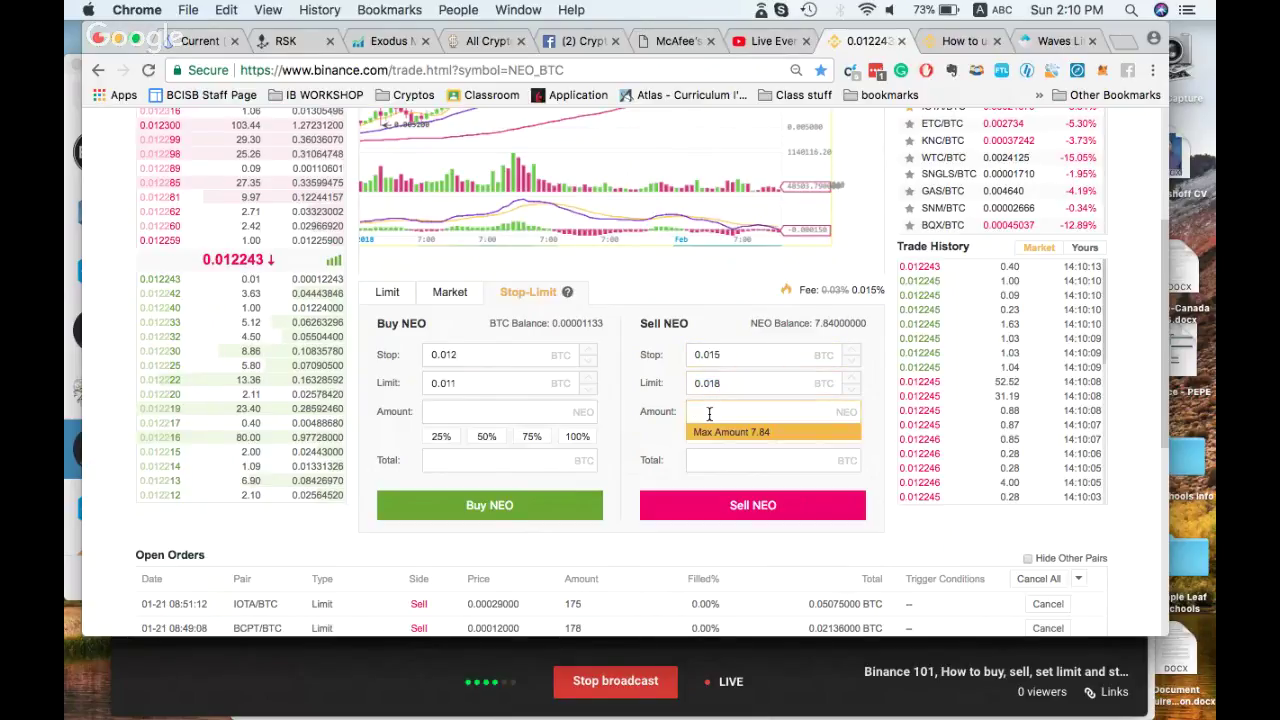
{"action": "type", "text": "4"}
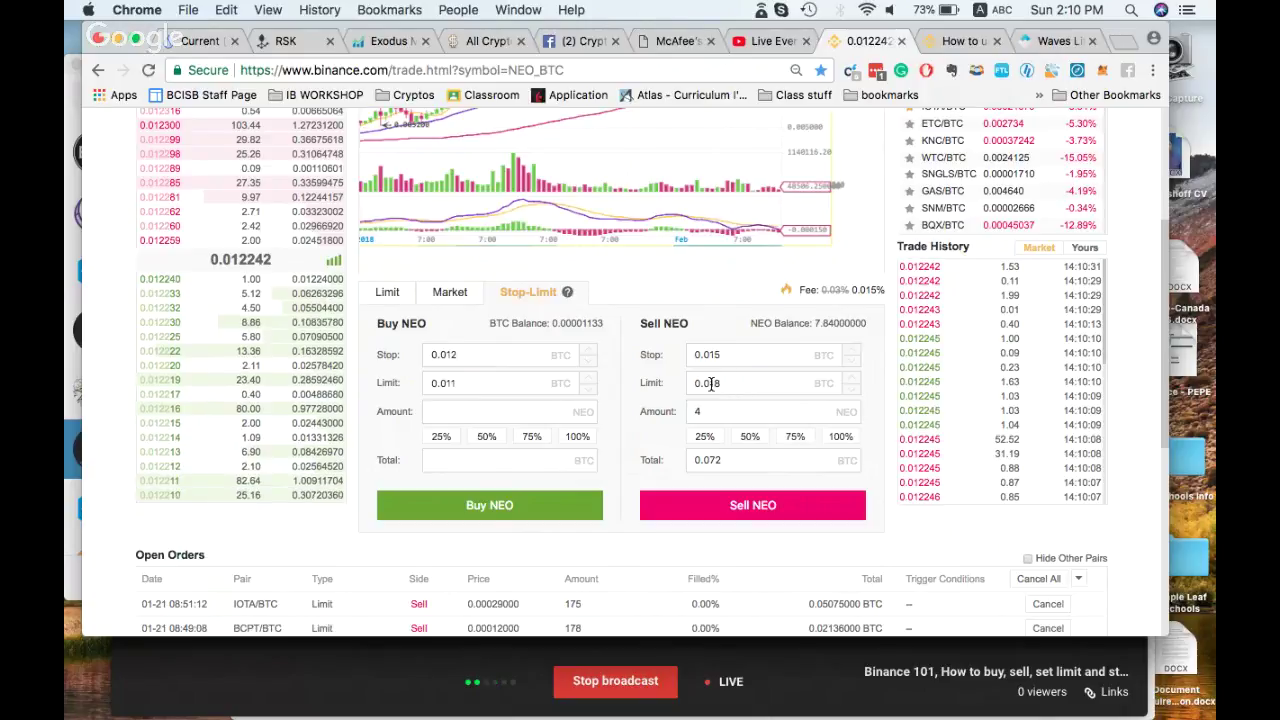
Recheck the stop price and limit price of the stop-limit sell order
{"action": "left_click", "coordinate": [719, 352]}
{"action": "key", "text": "BackSpace"}
{"action": "type", "text": "8"}
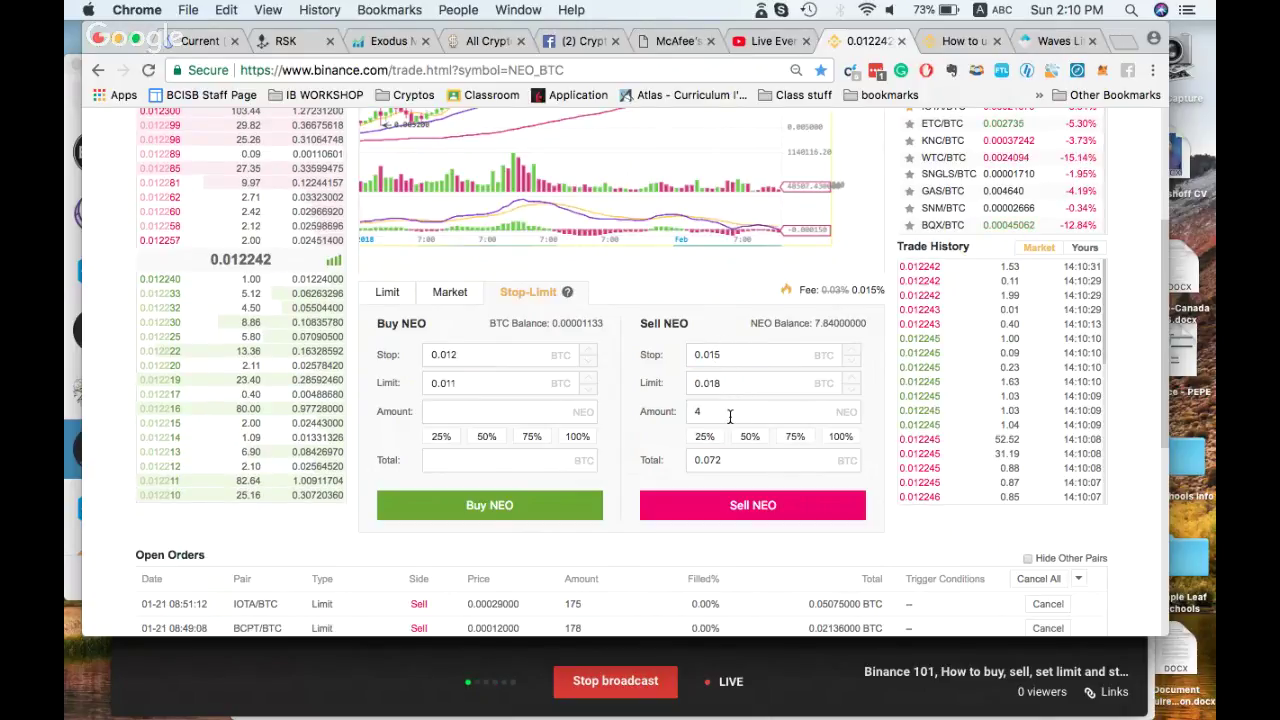
{"action": "double_click", "coordinate": [733, 385]}
{"action": "left_click", "coordinate": [733, 385]}
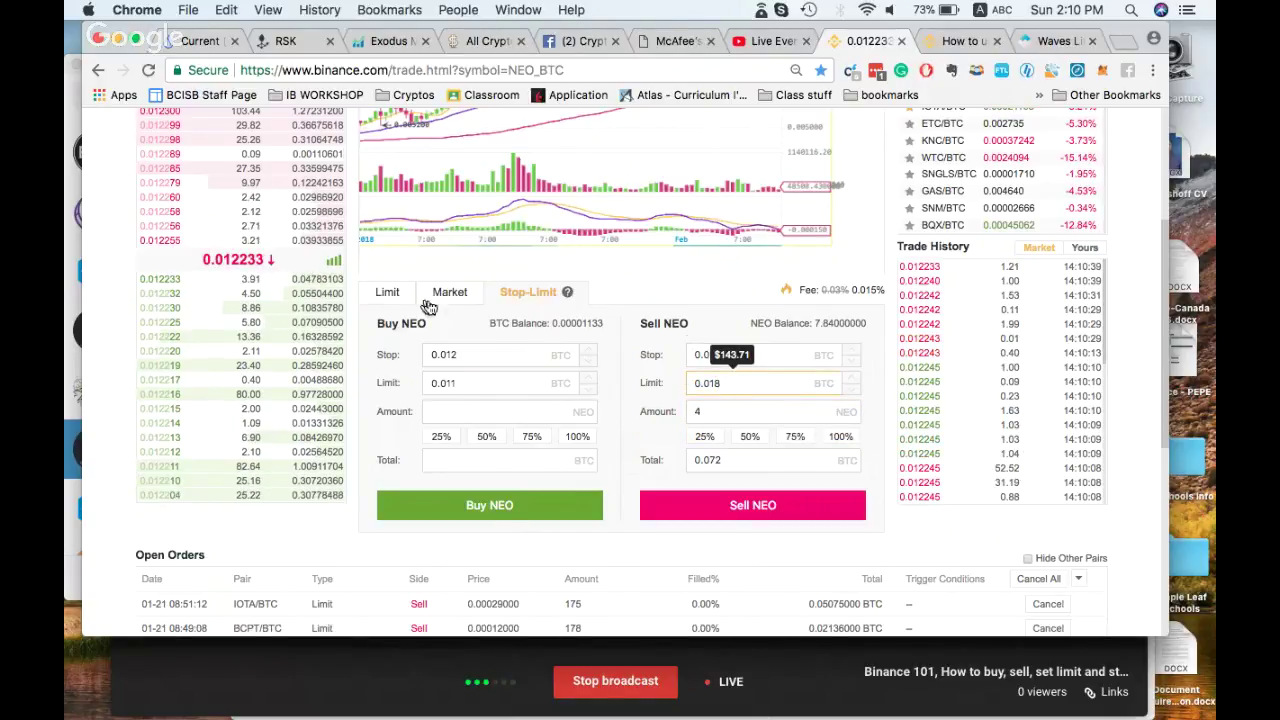
Switch to a limit order and set the NEO sell price to 0.014 BTC and the amount to 4 NEO
{"action": "left_click", "coordinate": [389, 292]}
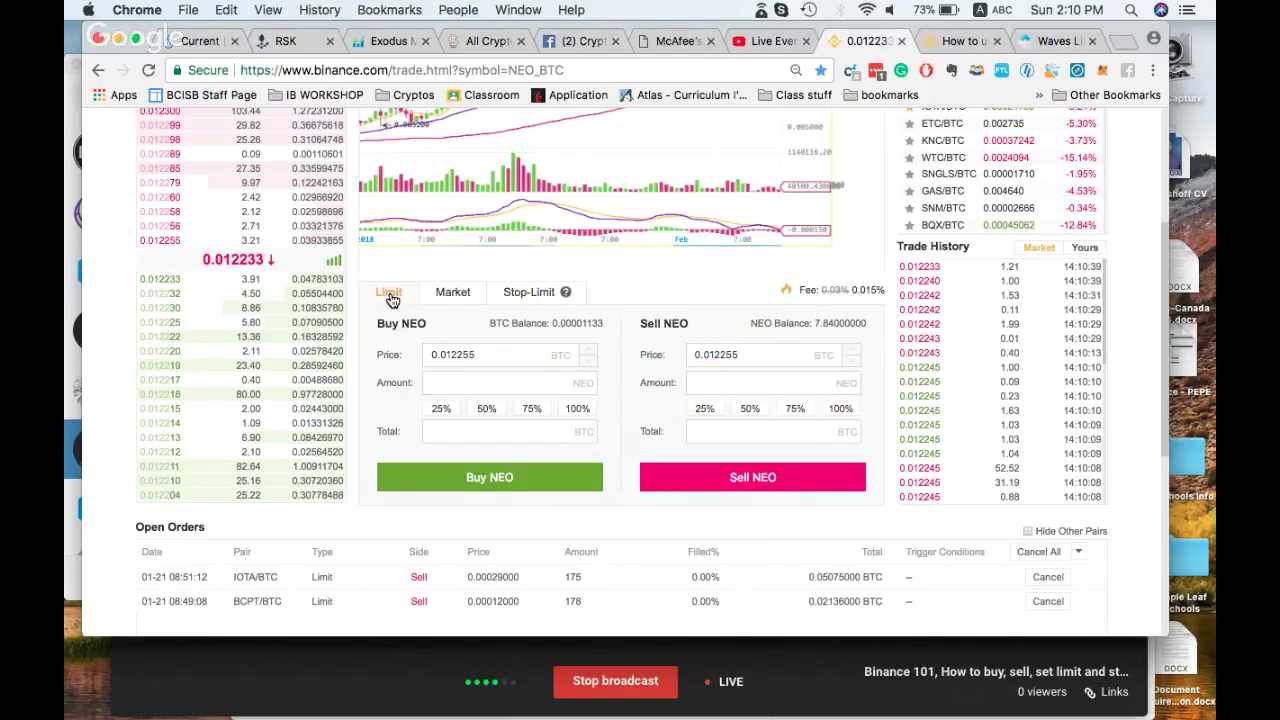
{"action": "double_click", "coordinate": [743, 356]}
{"action": "type", "text": "0"}
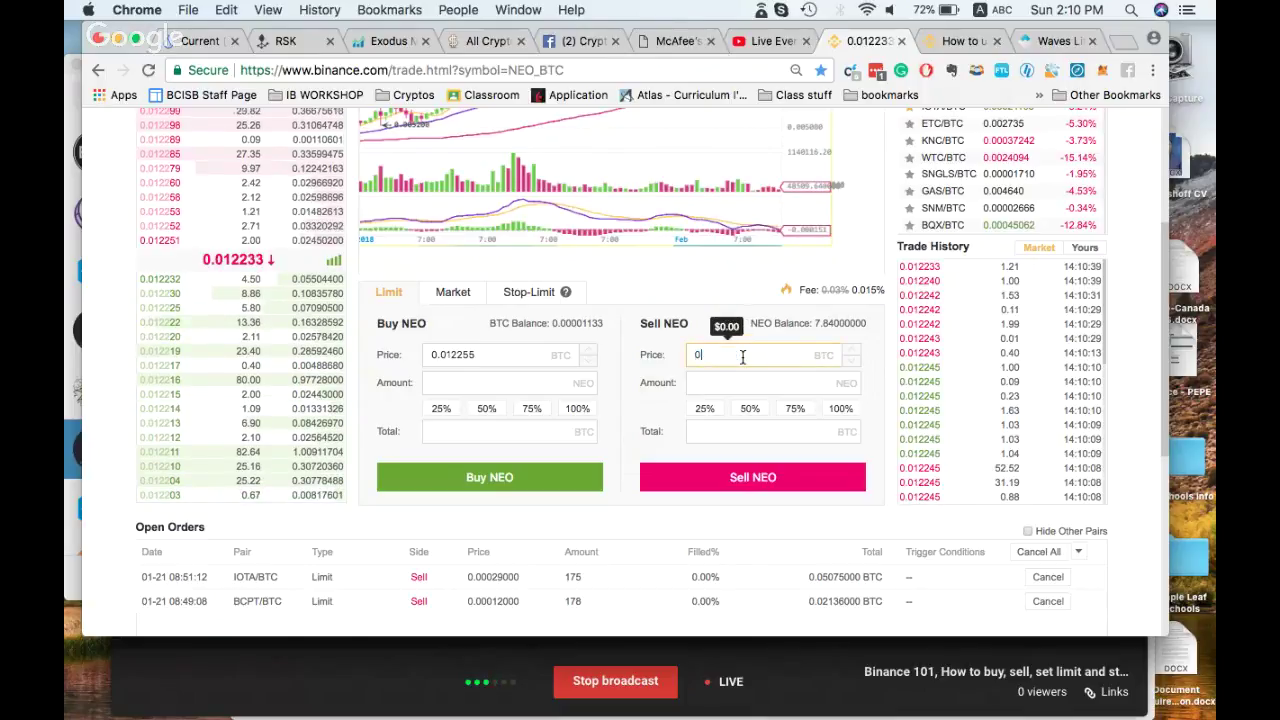
{"action": "type", "text": ".014"}
{"action": "left_click", "coordinate": [746, 382]}
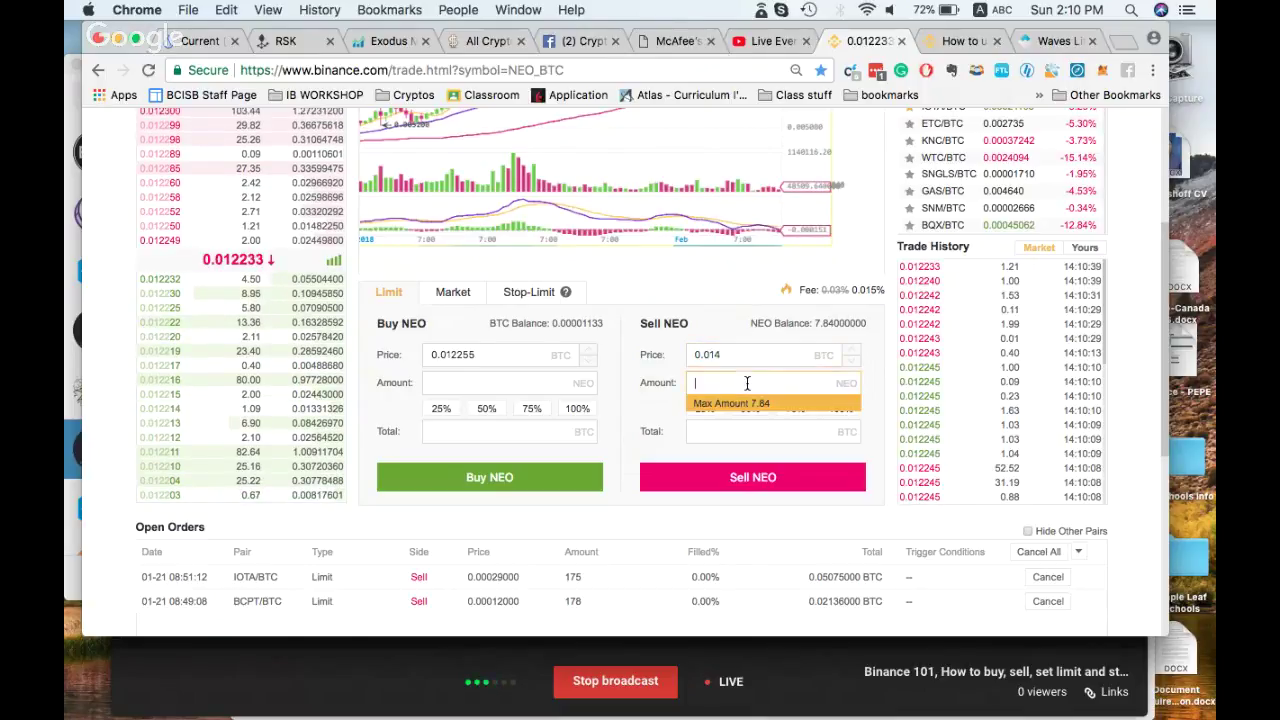
{"action": "left_click", "coordinate": [775, 430]}
{"action": "left_click", "coordinate": [765, 378]}
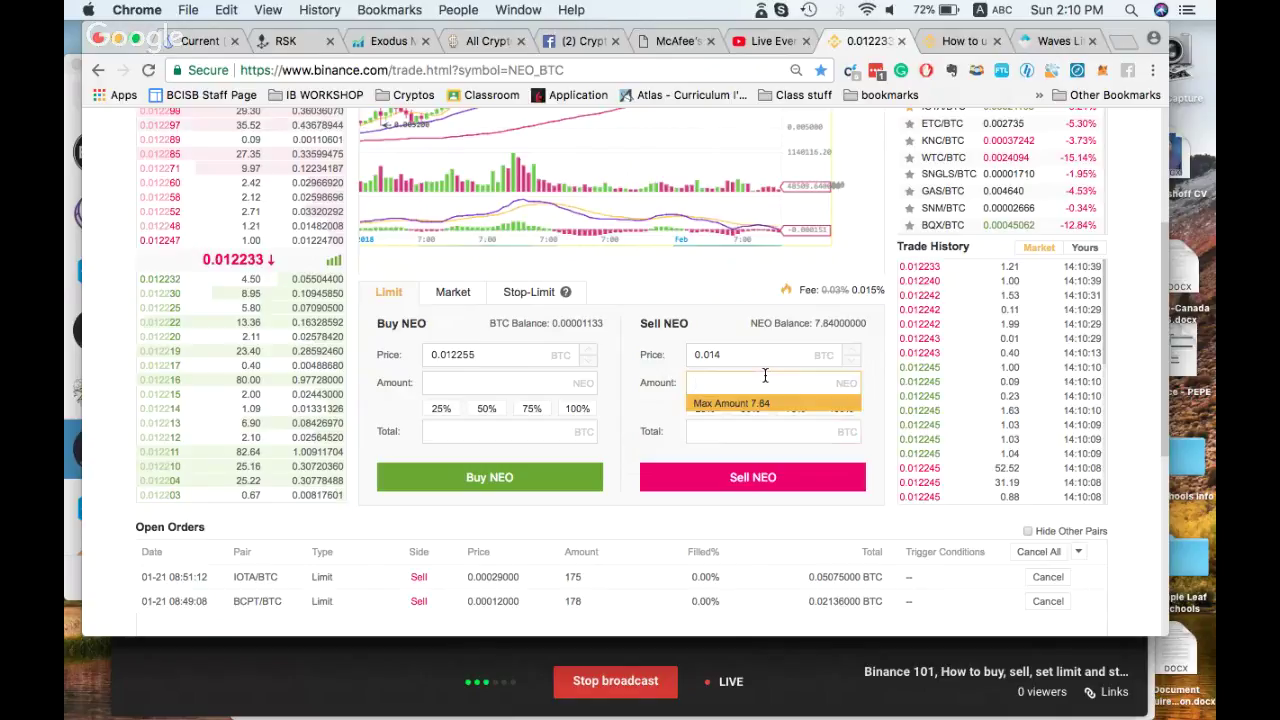
{"action": "type", "text": "4"}
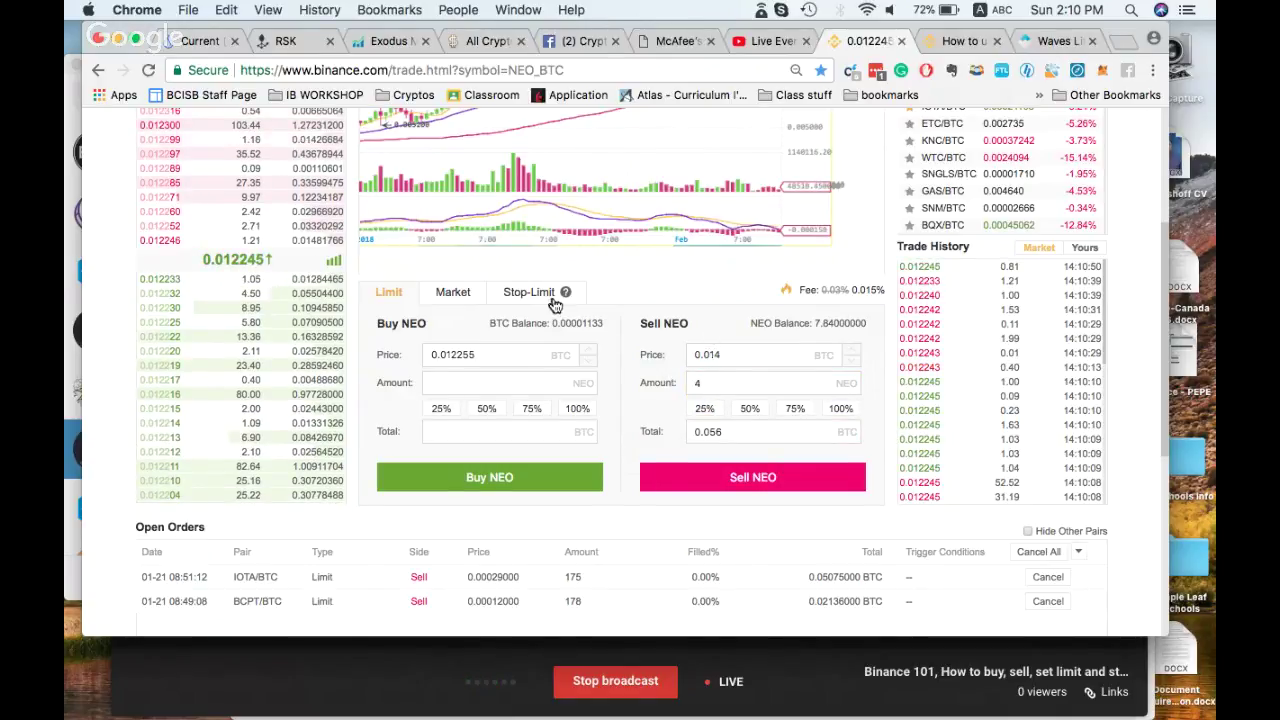
Return to the stop-limit order and compare the sell side's stop and limit prices with the plain limit order
{"action": "left_click", "coordinate": [552, 296]}
{"action": "left_click", "coordinate": [742, 352]}
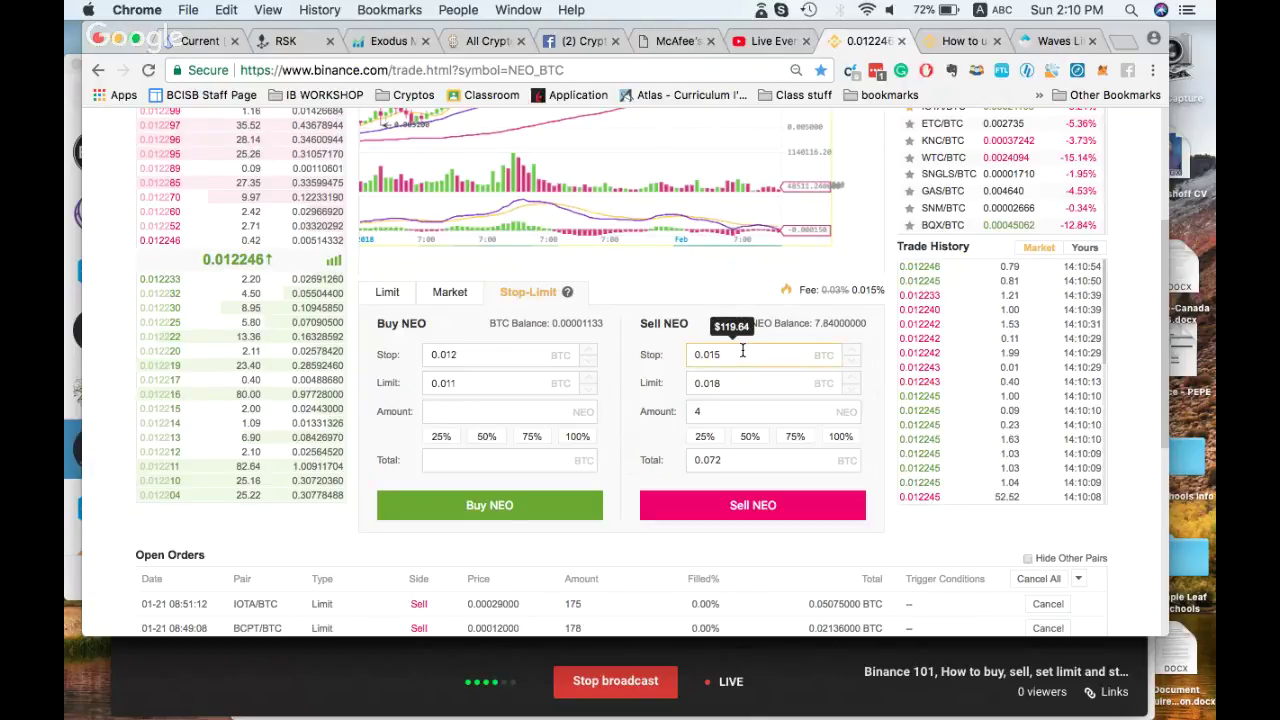
{"action": "left_click", "coordinate": [738, 381]}
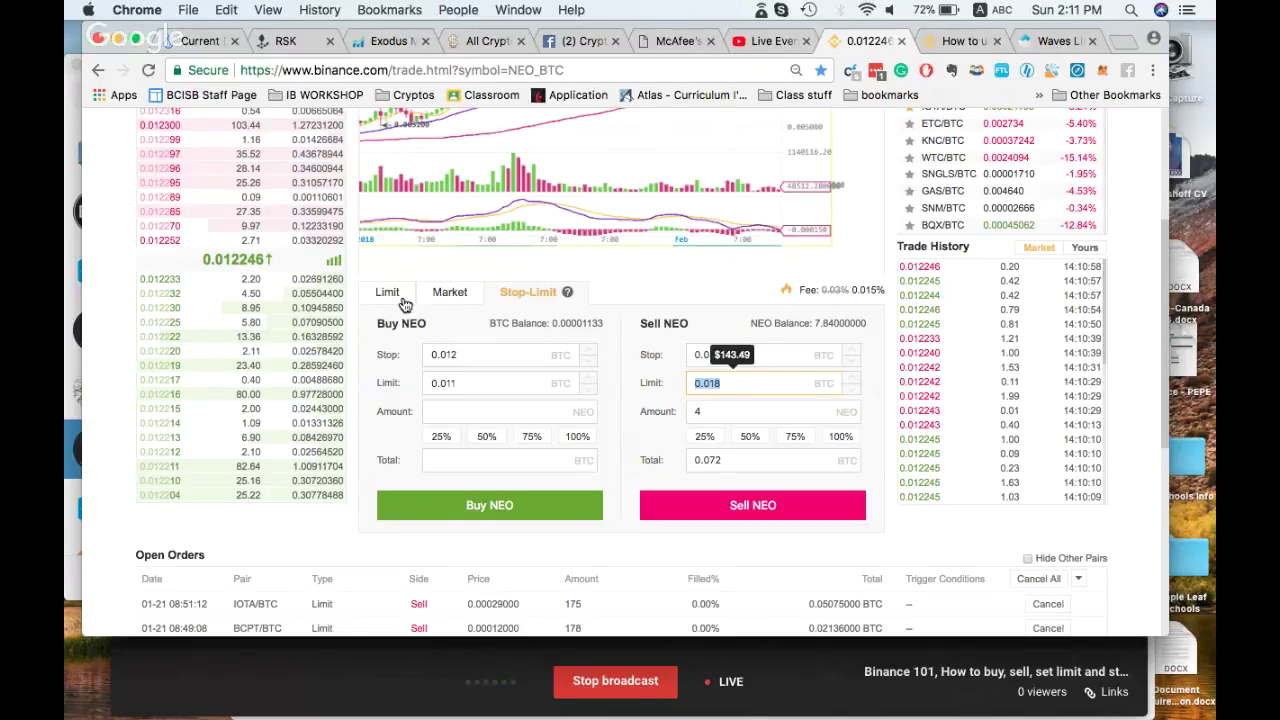
Go back to the limit order and set the NEO sell price to 0.018 BTC
{"action": "left_click", "coordinate": [388, 292]}
{"action": "left_click", "coordinate": [737, 354]}
{"action": "key", "text": "BackSpace"}
{"action": "type", "text": "4"}
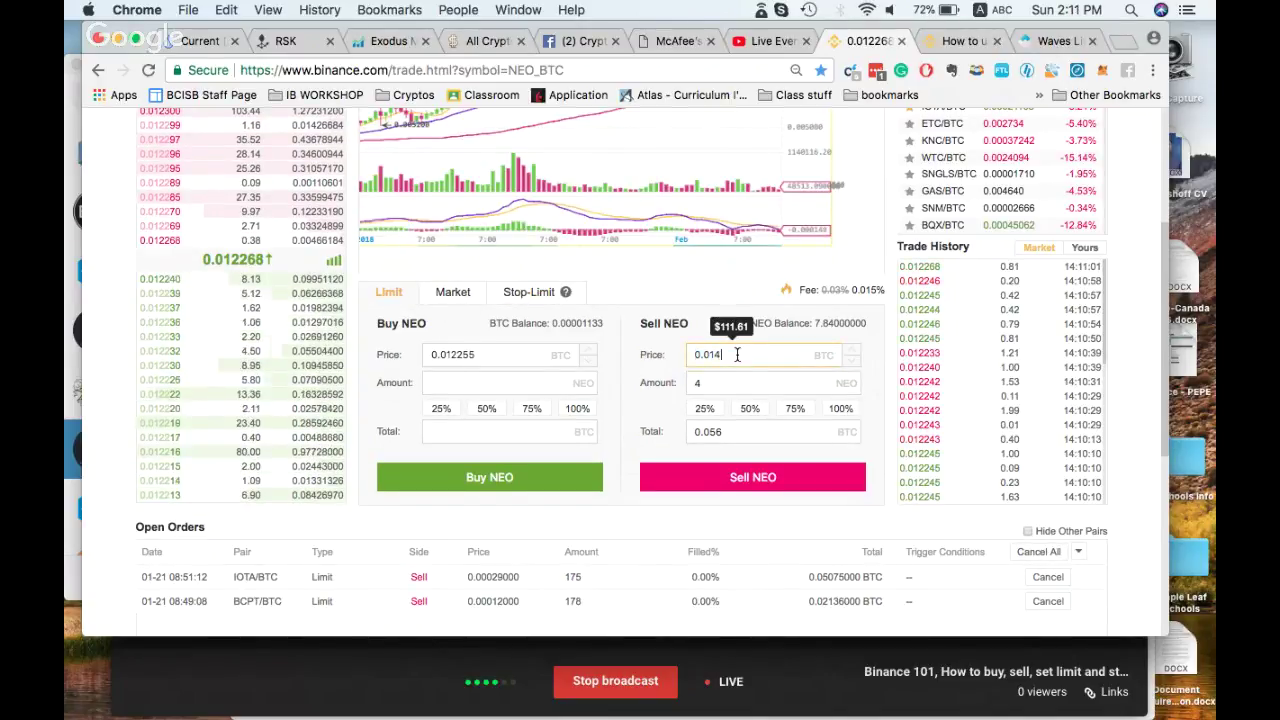
{"action": "key", "text": "BackSpace"}
{"action": "type", "text": "8"}
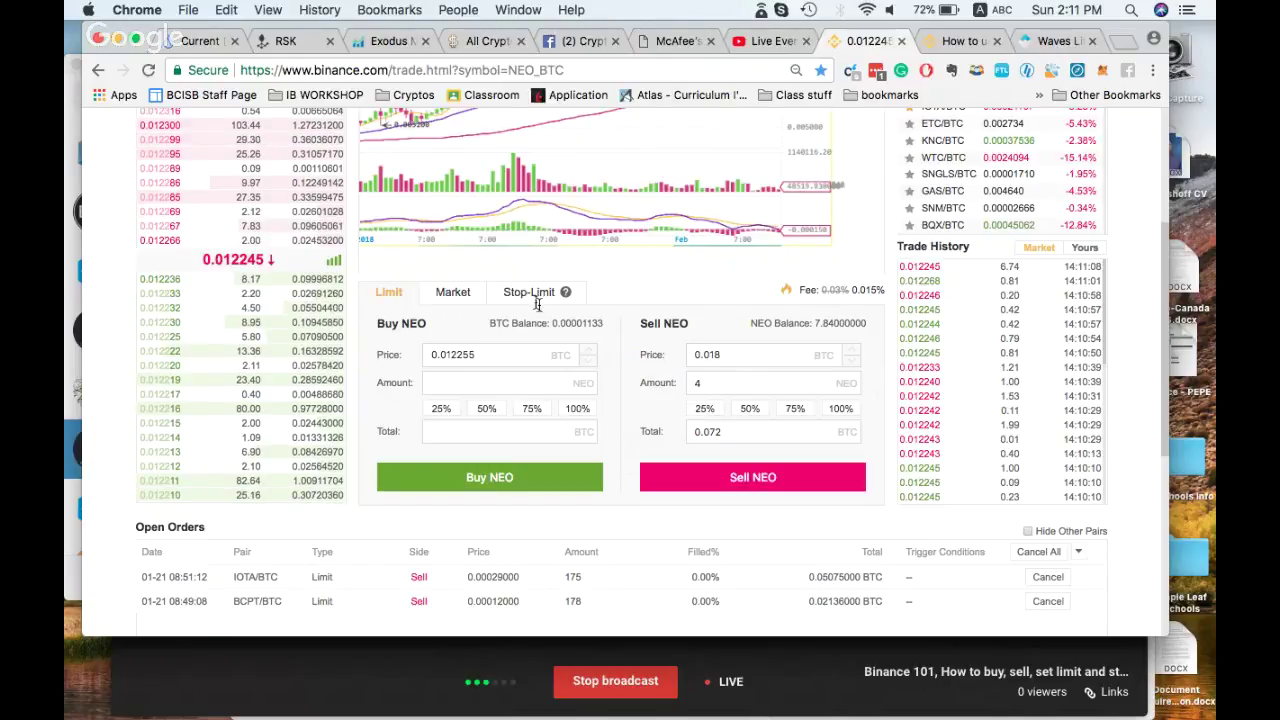
Switch to a market order and clear the NEO sell amount
{"action": "left_click", "coordinate": [452, 292]}
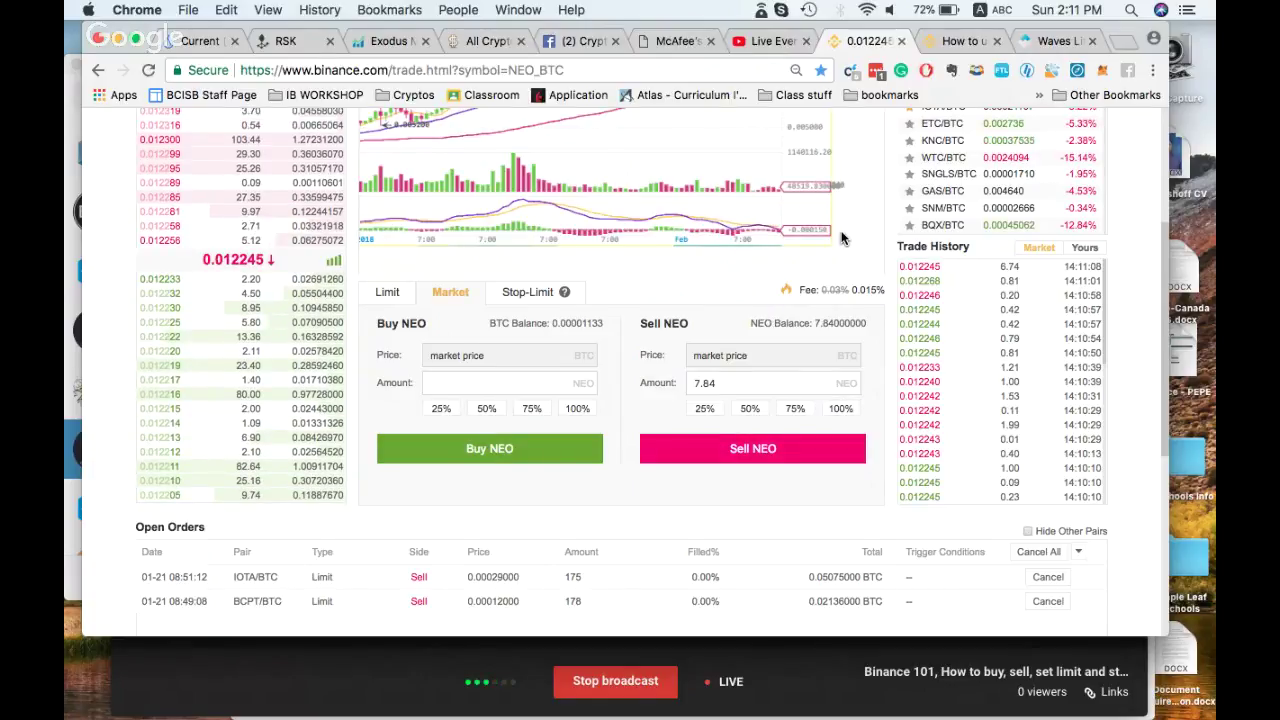
{"action": "scroll", "coordinate": [840, 238], "scroll_direction": "up", "scroll_amount": 1}
{"action": "double_click", "coordinate": [712, 401]}
{"action": "key", "text": "BackSpace"}
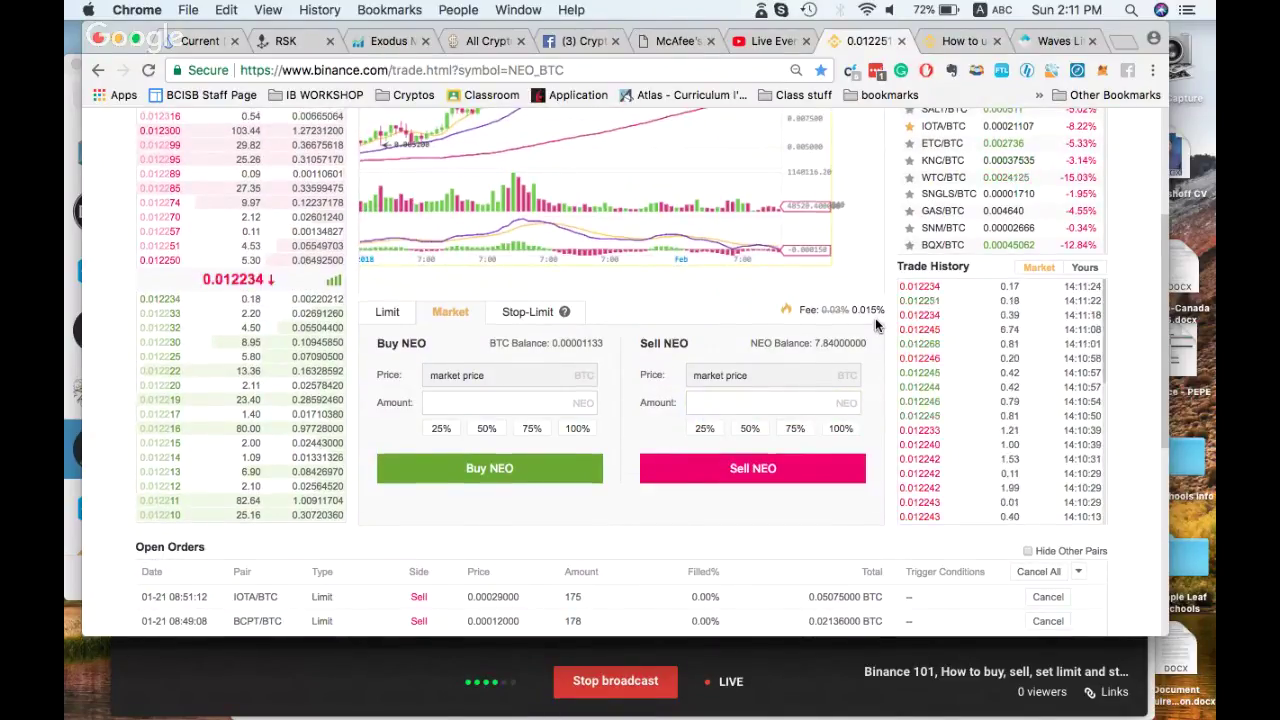
Filter the BTC trading pairs by "j" and open the STORJ/BTC pair
{"action": "scroll", "coordinate": [875, 318], "scroll_direction": "up", "scroll_amount": 2}
{"action": "scroll", "coordinate": [875, 318], "scroll_direction": "up", "scroll_amount": 3}
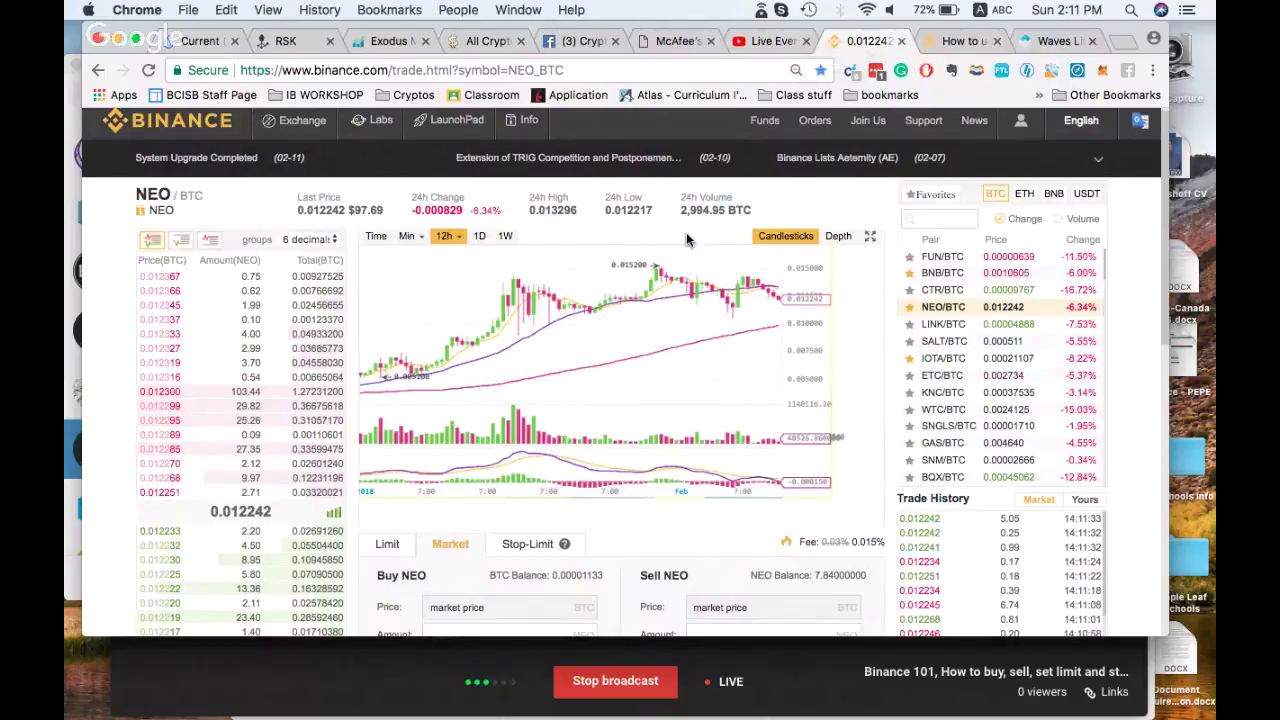
{"action": "scroll", "coordinate": [686, 232], "scroll_direction": "down", "scroll_amount": 3}
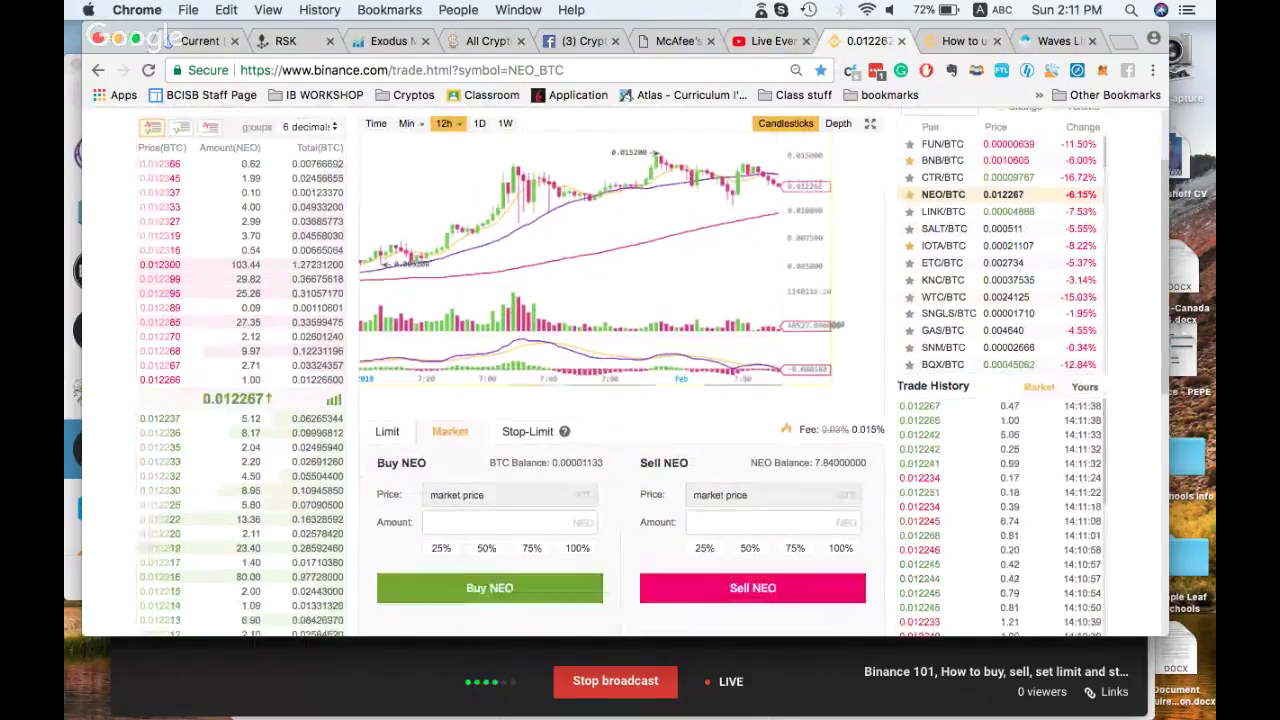
{"action": "scroll", "coordinate": [687, 240], "scroll_direction": "up", "scroll_amount": 3}
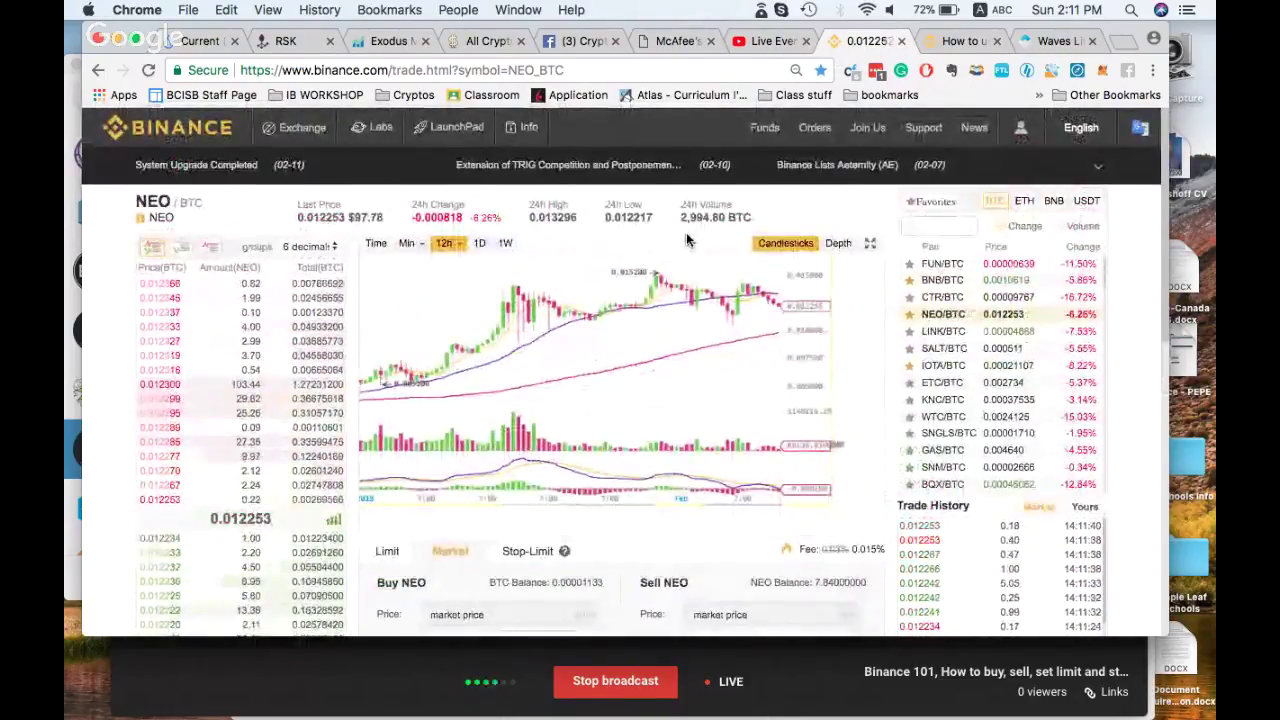
{"action": "mouse_move", "coordinate": [302, 127]}
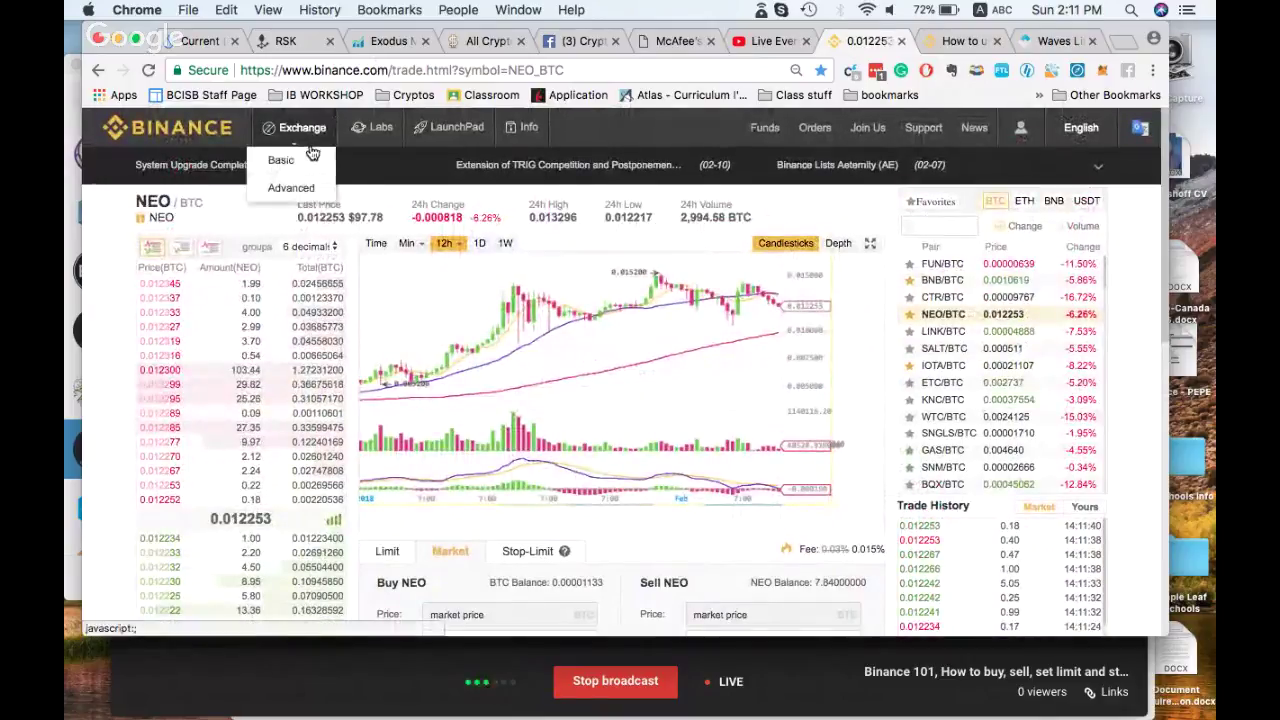
{"action": "left_click", "coordinate": [955, 224]}
{"action": "type", "text": "j"}
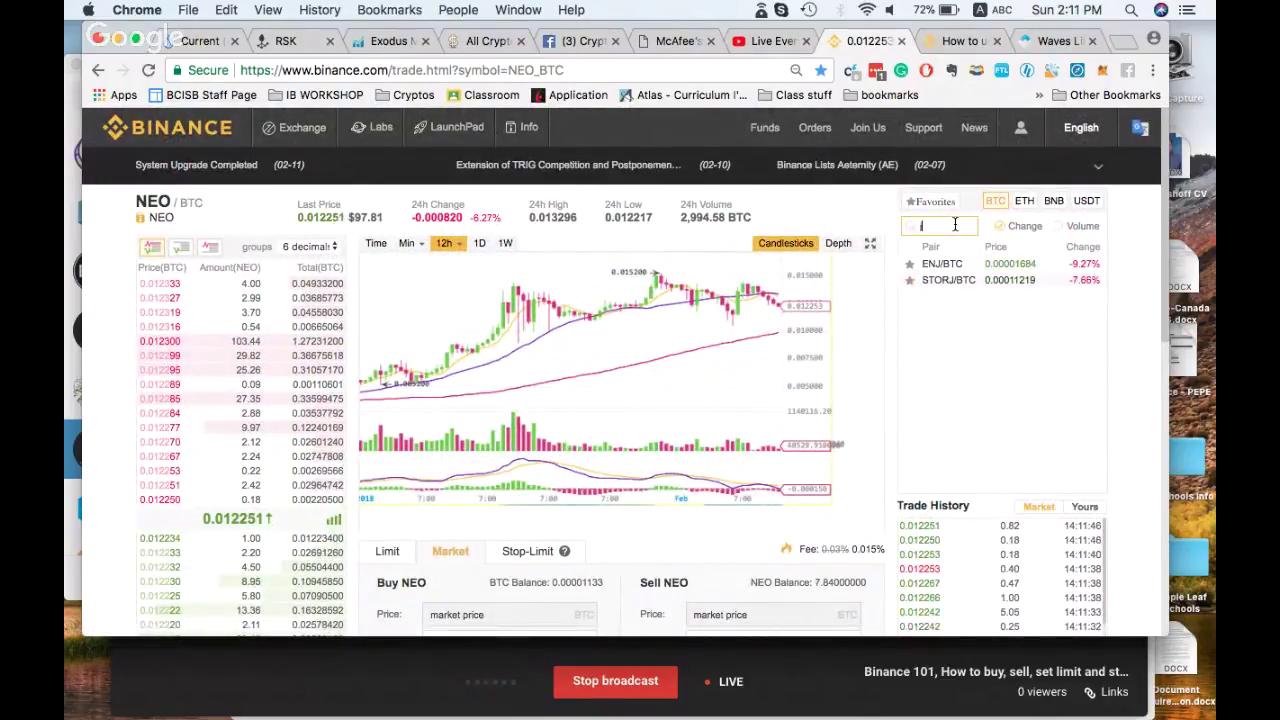
{"action": "left_click", "coordinate": [955, 280]}
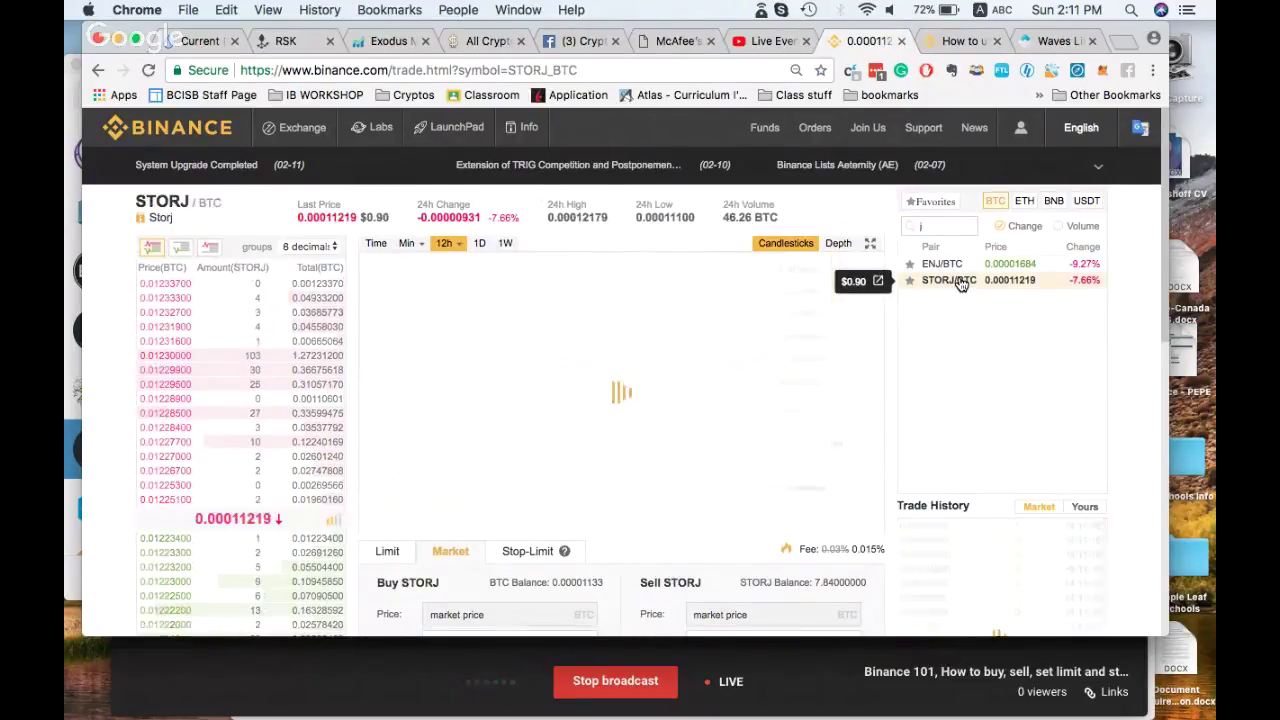
Switch STORJ trading to a limit order and set the buy price to 0.00011 BTC
{"action": "scroll", "coordinate": [560, 370], "scroll_direction": "down", "scroll_amount": 3}
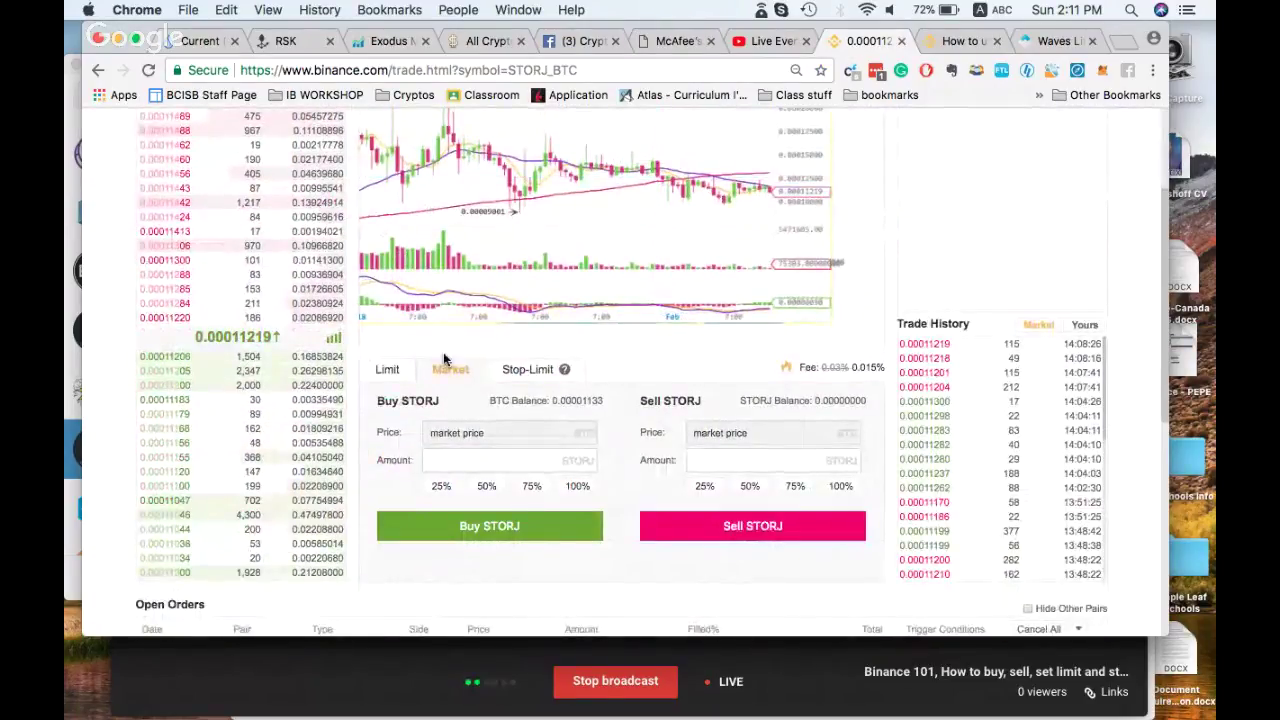
{"action": "left_click", "coordinate": [470, 465]}
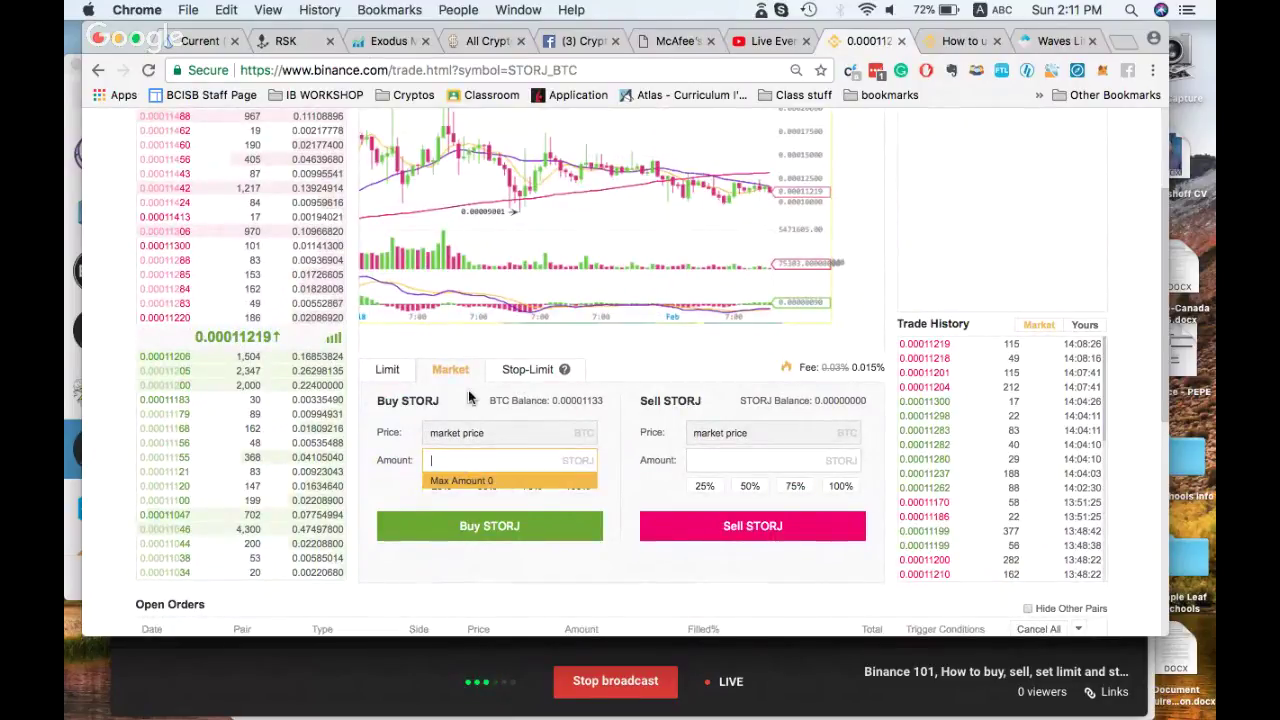
{"action": "left_click", "coordinate": [388, 372]}
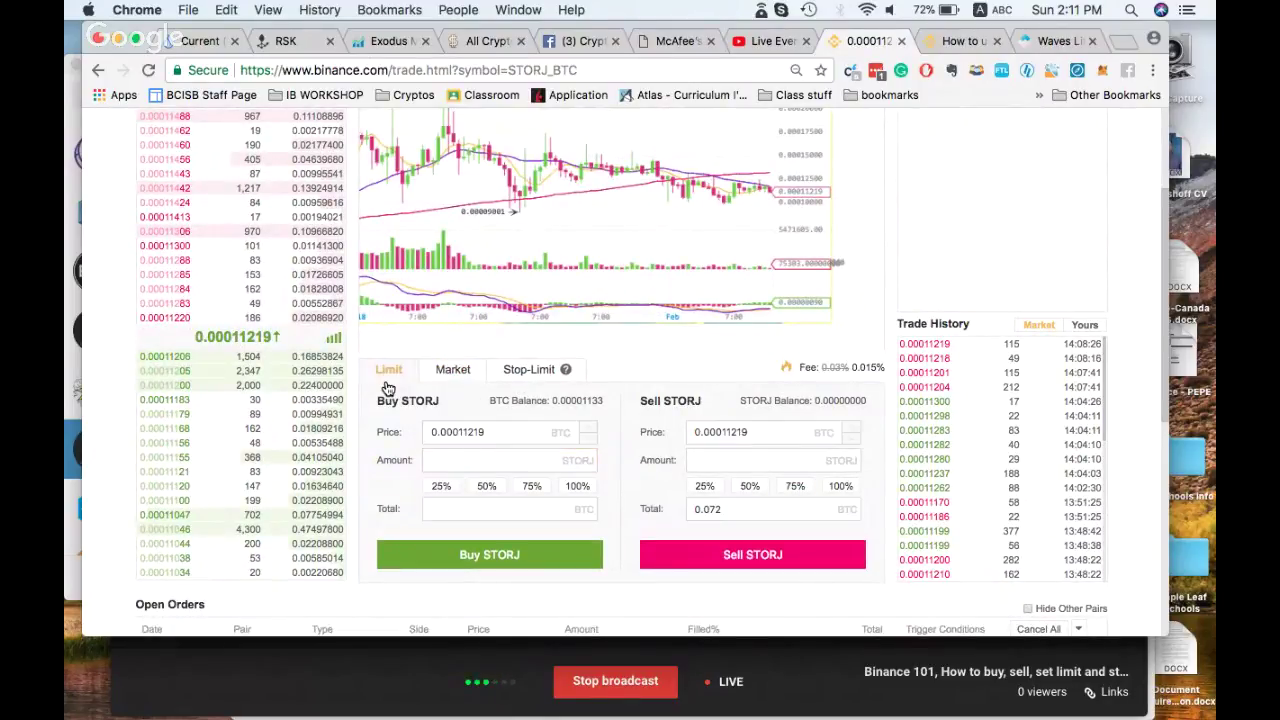
{"action": "left_click", "coordinate": [511, 435]}
{"action": "key", "text": "BackSpace"}
{"action": "key", "text": "BackSpace"}
{"action": "key", "text": "BackSpace"}
{"action": "key", "text": "BackSpace"}
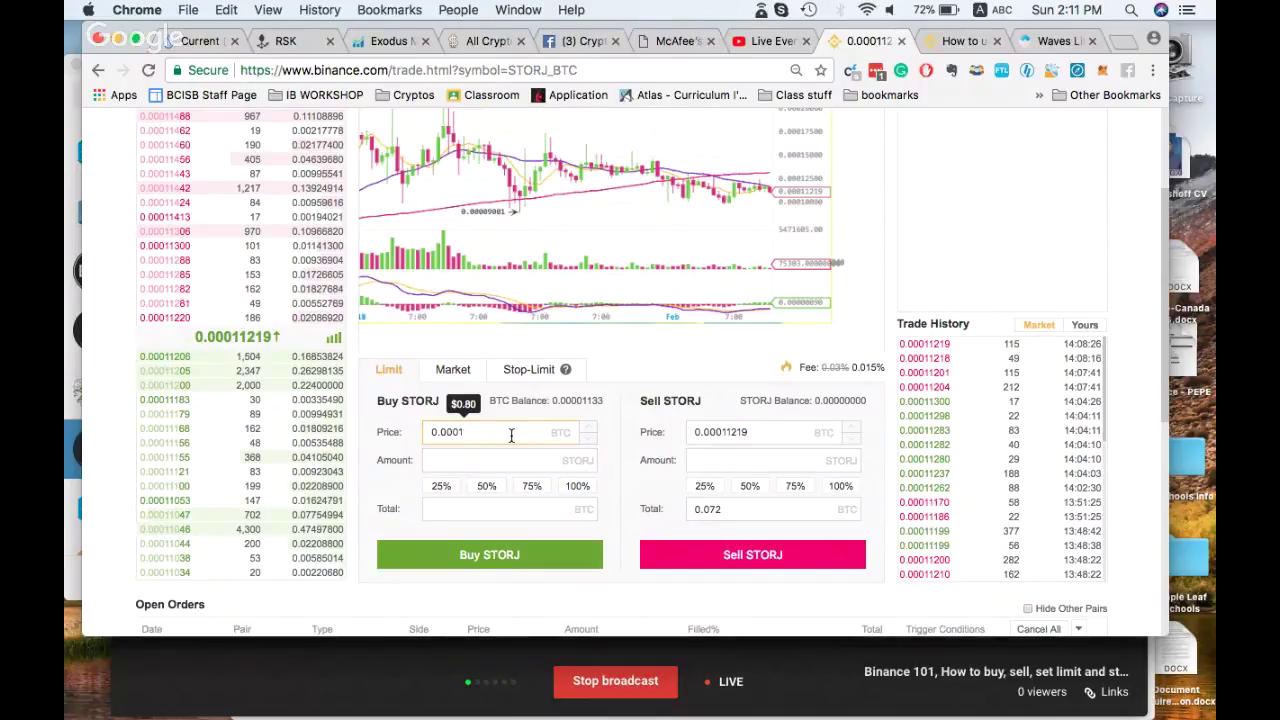
{"action": "type", "text": "1"}
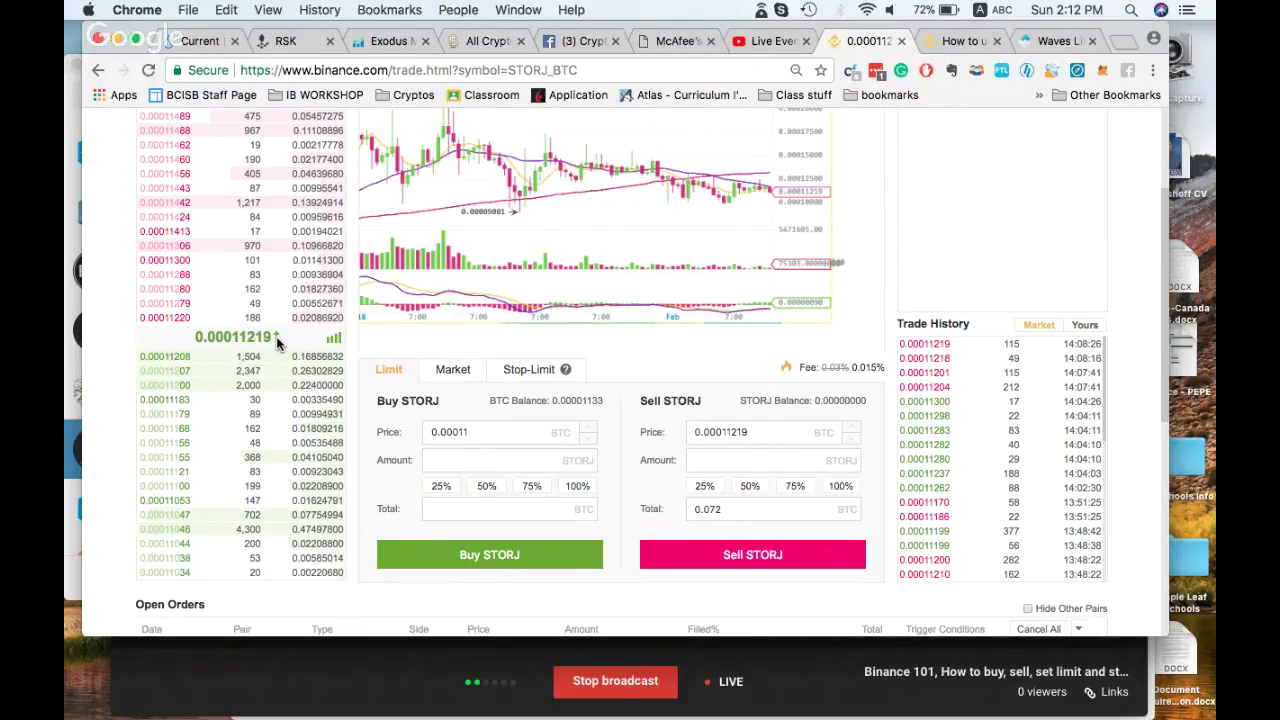
Switch to a stop-limit order and set the STORJ buy order's stop price to 0.000092 BTC
{"action": "left_click", "coordinate": [451, 368]}
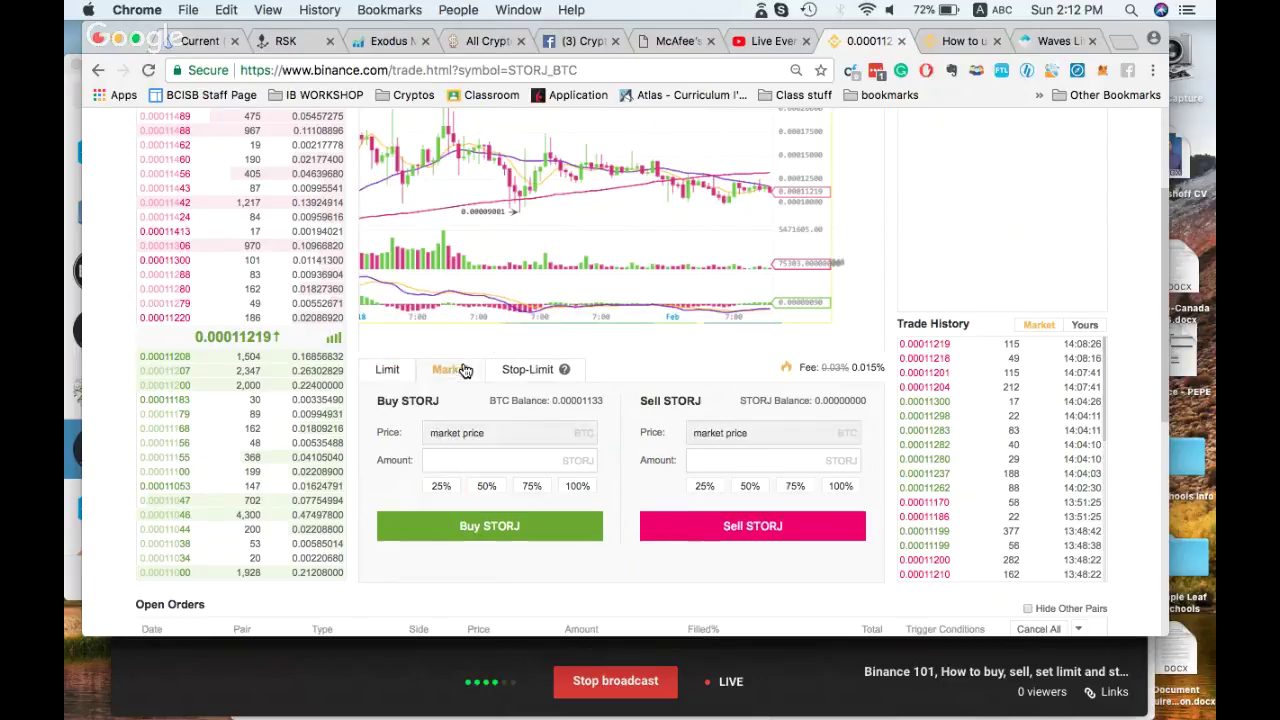
{"action": "left_click", "coordinate": [536, 368]}
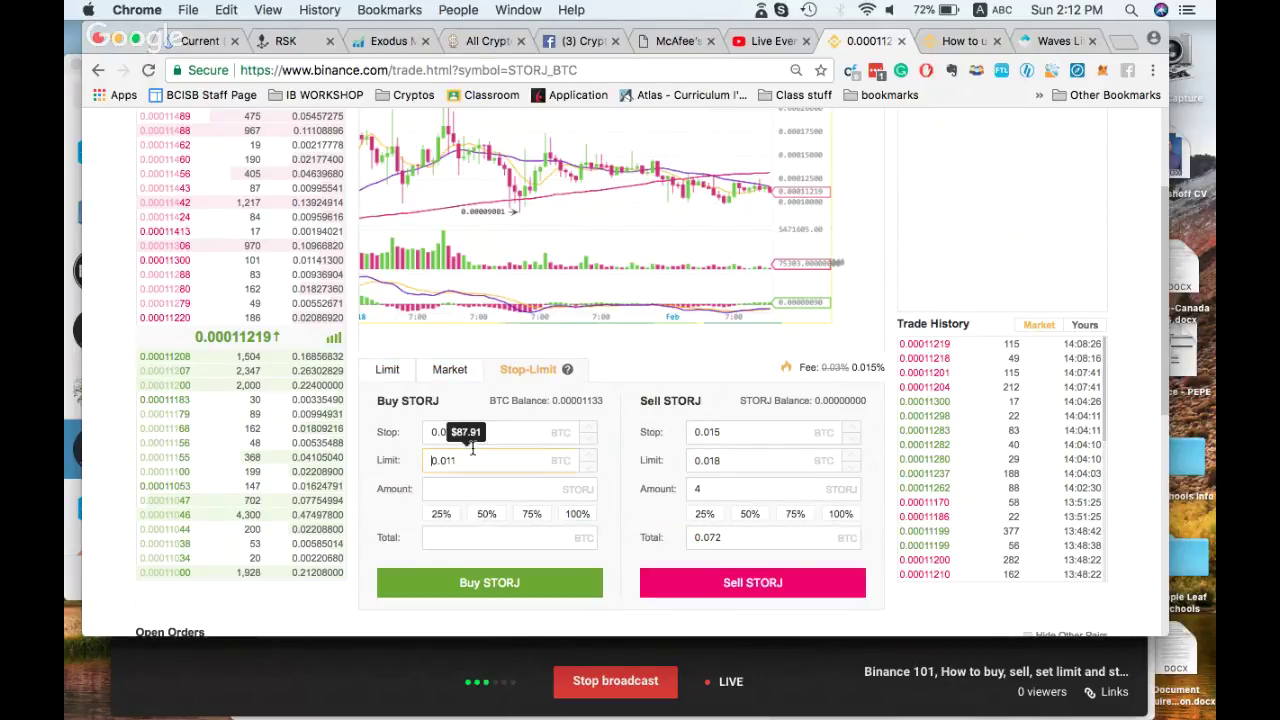
{"action": "mouse_move", "coordinate": [500, 433]}
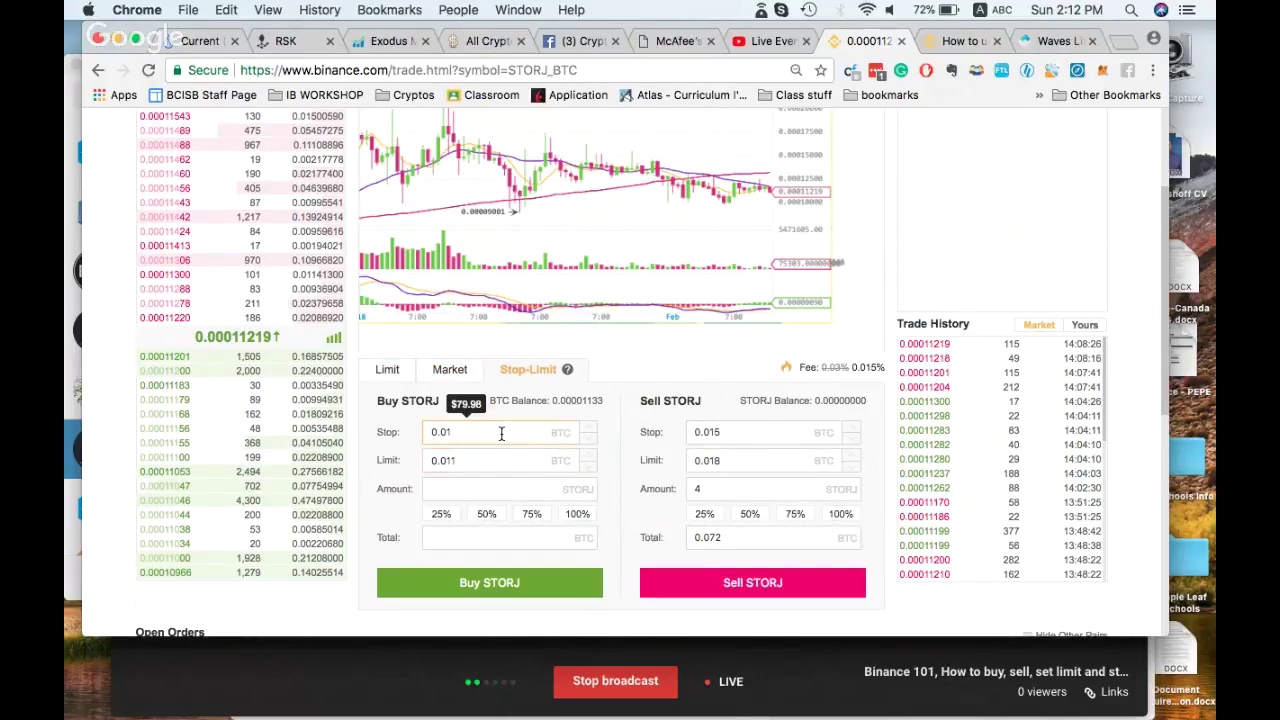
{"action": "key", "text": "BackSpace"}
{"action": "type", "text": "00092"}
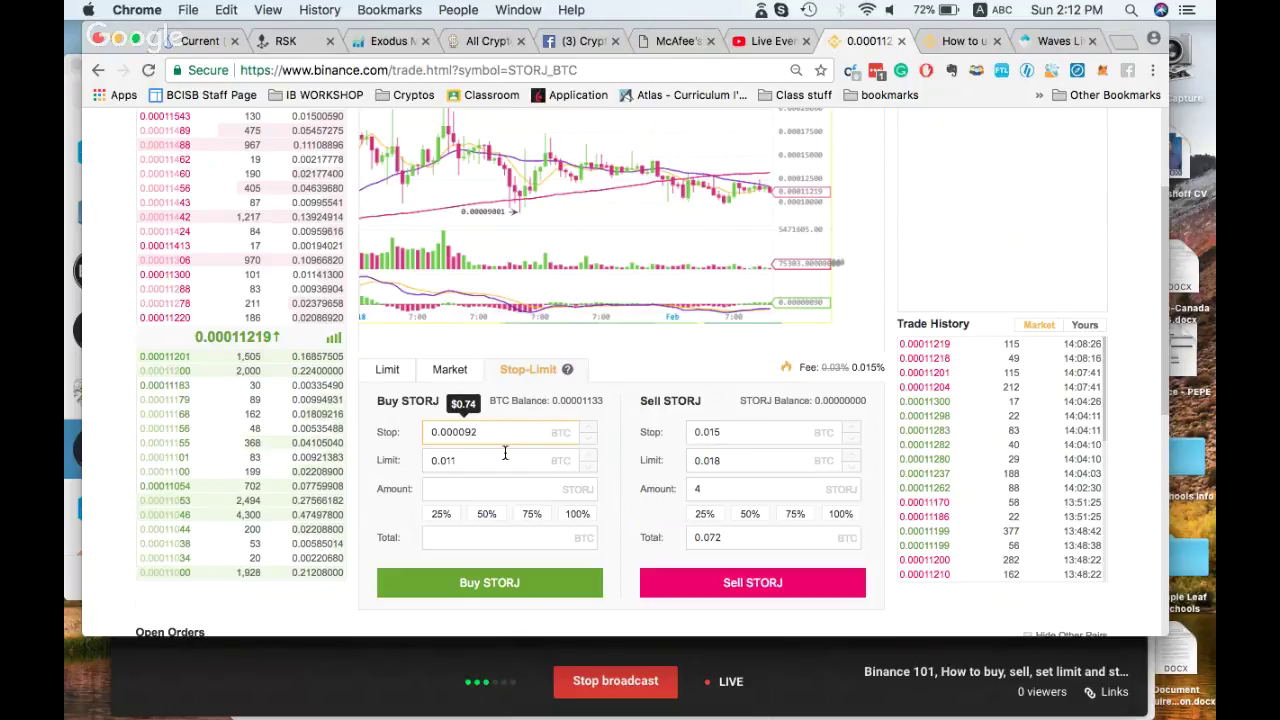
Set the STORJ stop-limit buy order's limit price to 0.00009 BTC
{"action": "left_click", "coordinate": [504, 458]}
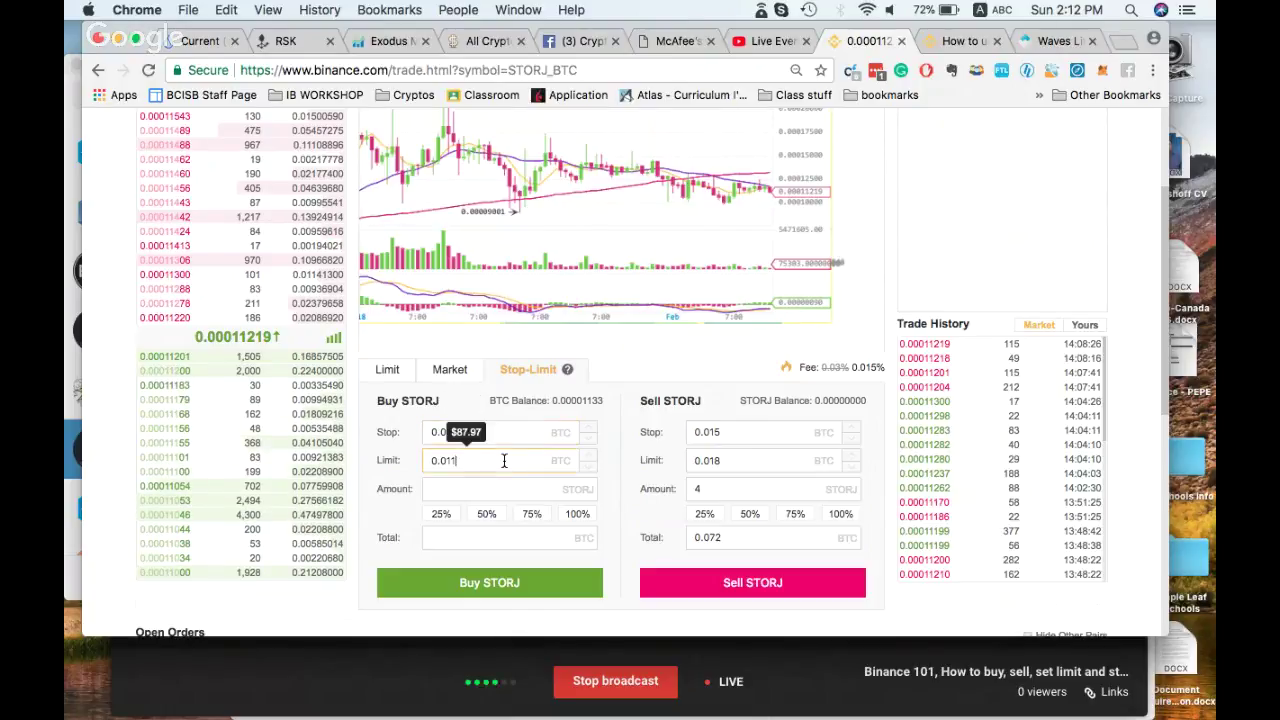
{"action": "key", "text": "BackSpace"}
{"action": "key", "text": "BackSpace"}
{"action": "key", "text": "BackSpace"}
{"action": "key", "text": "BackSpace"}
{"action": "key", "text": "BackSpace"}
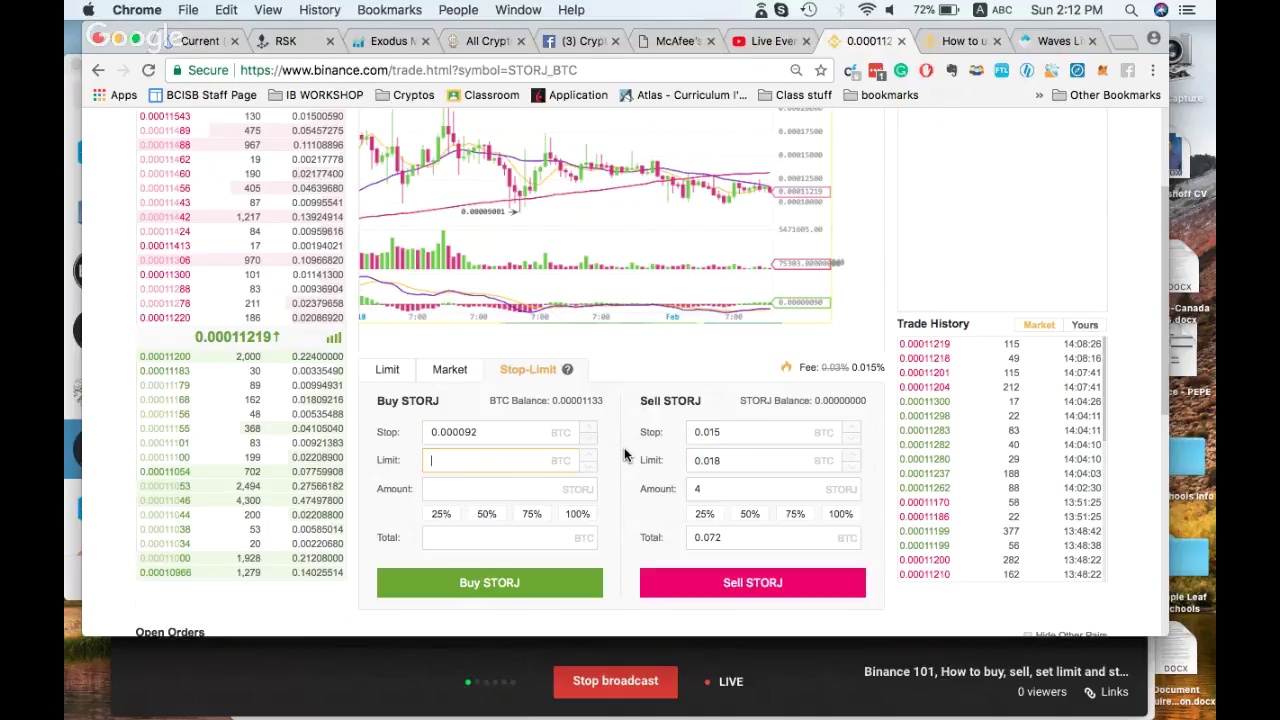
{"action": "type", "text": "0.00"}
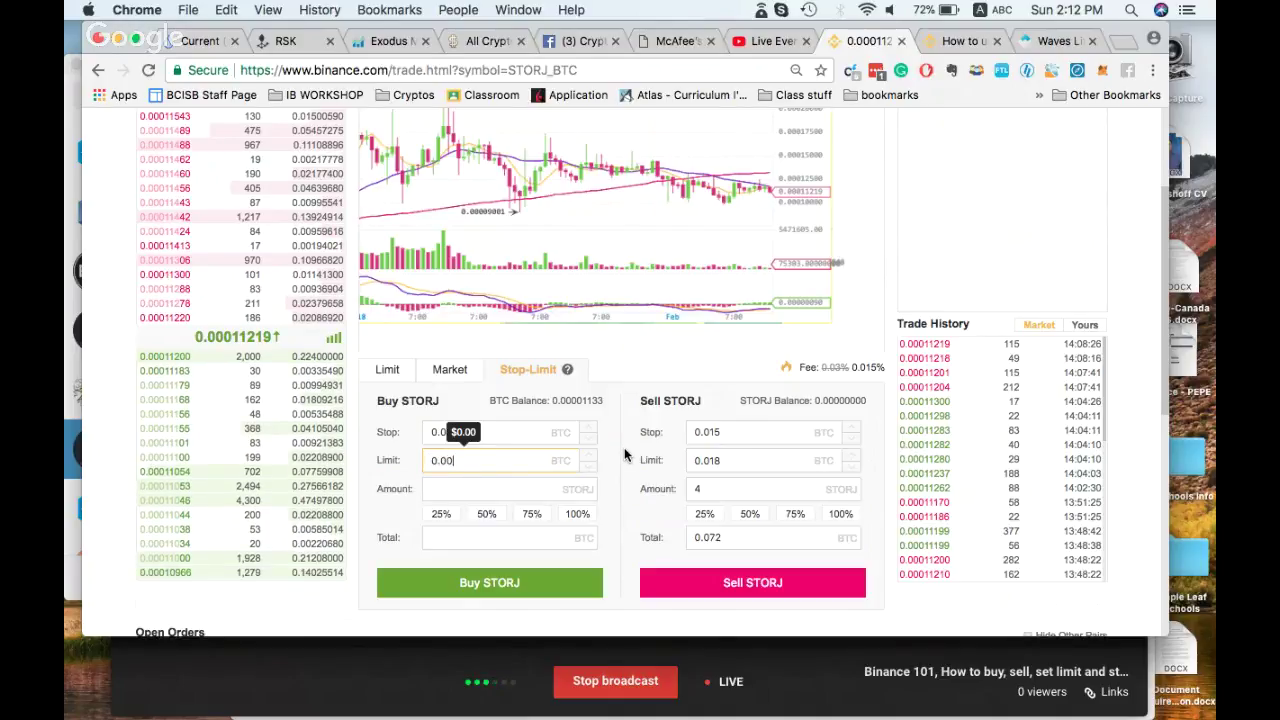
{"action": "type", "text": "09"}
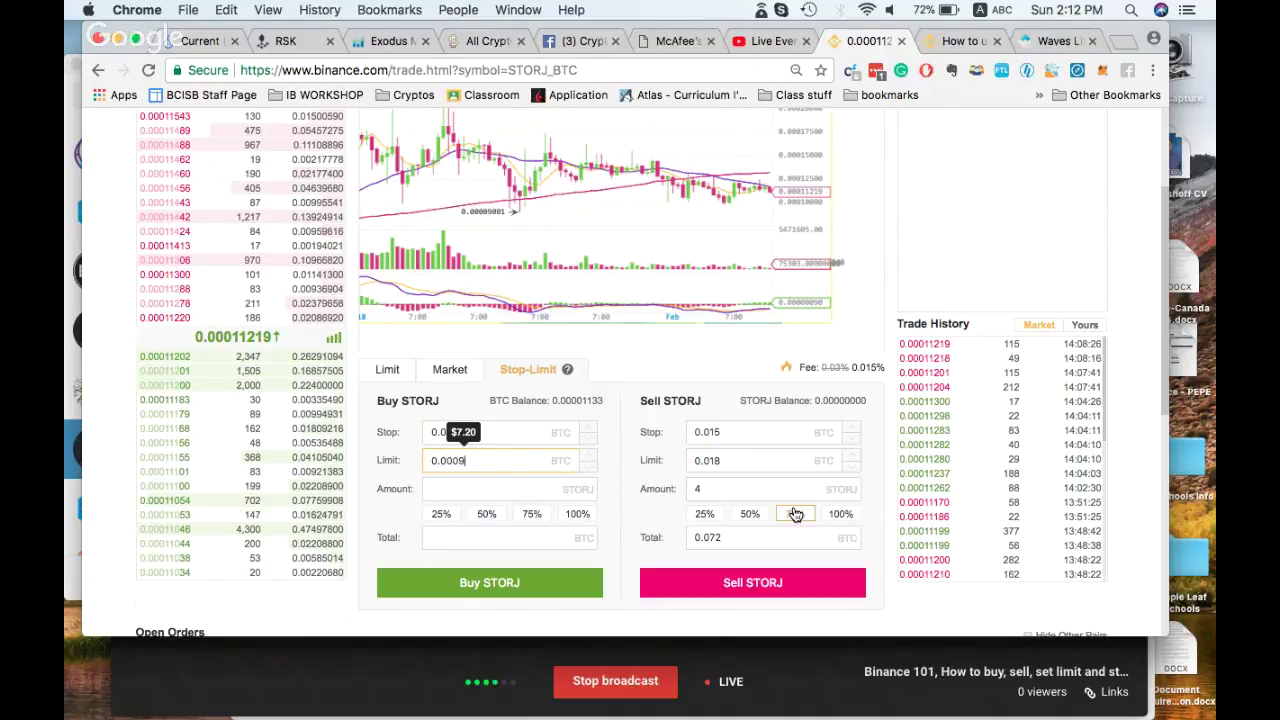
{"action": "type", "text": "1"}
{"action": "key", "text": "BackSpace"}
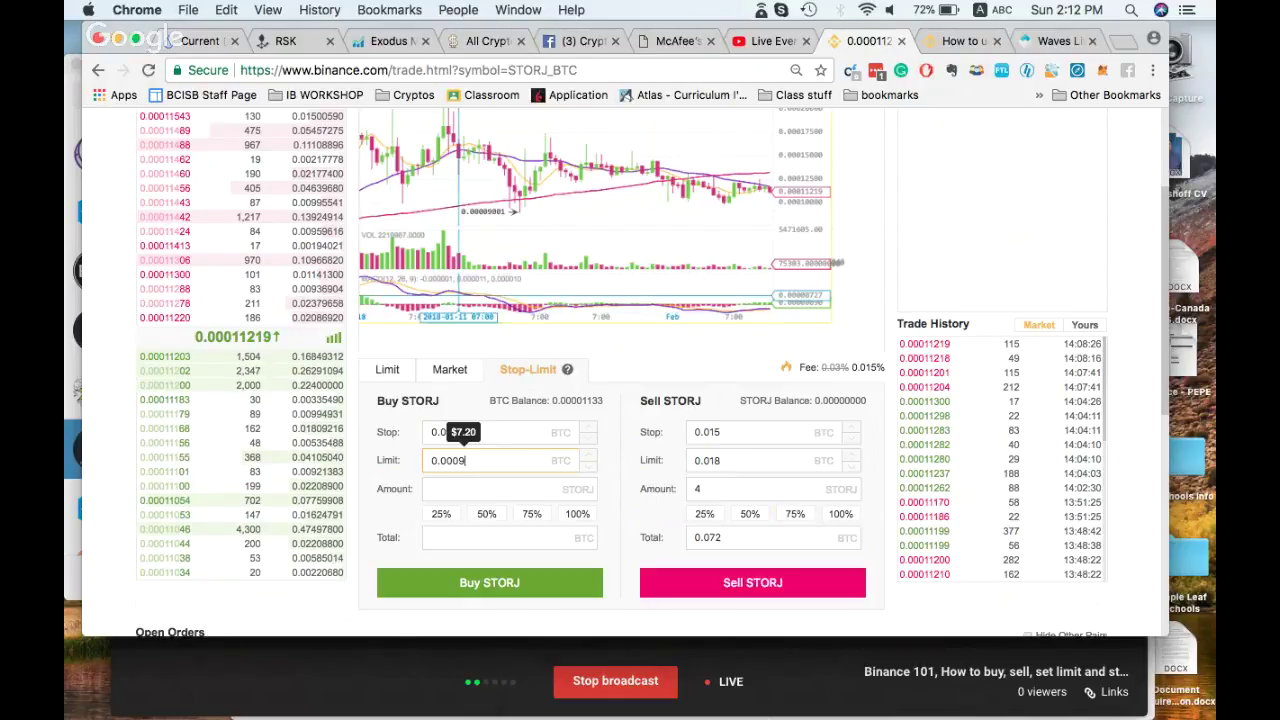
{"action": "type", "text": "9"}
{"action": "left_click", "coordinate": [636, 372]}
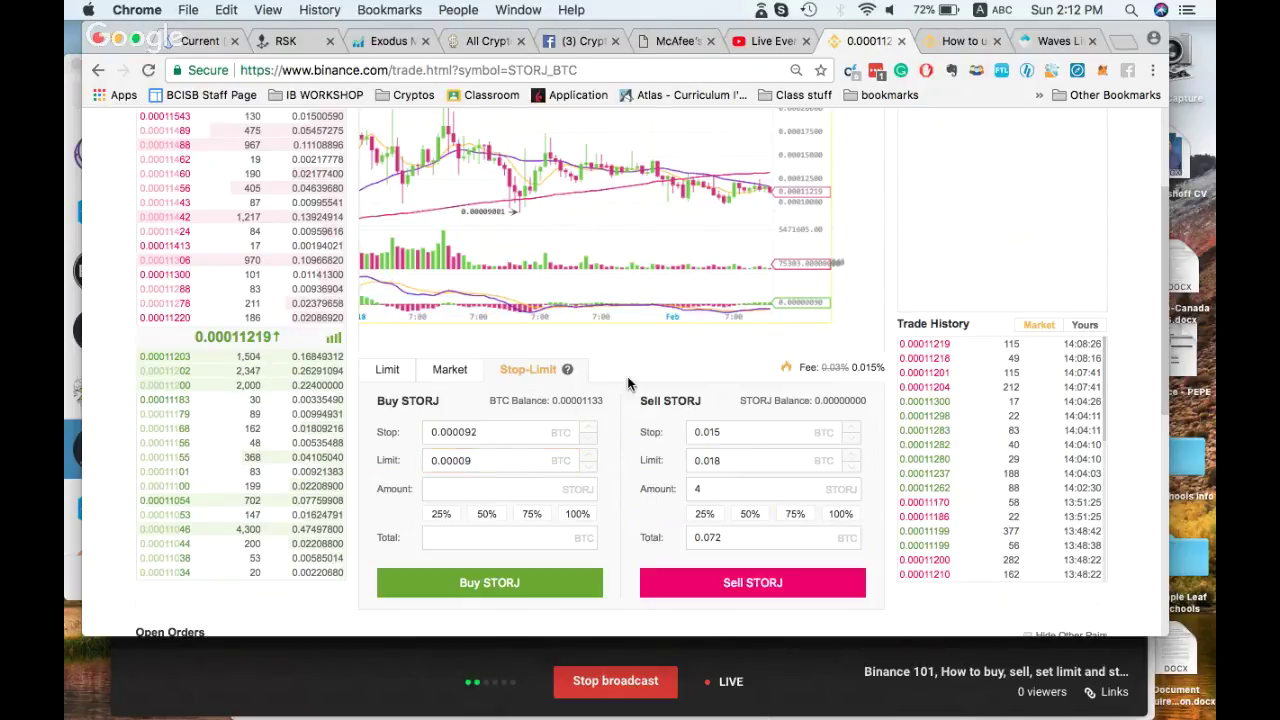
{"action": "double_click", "coordinate": [466, 462]}
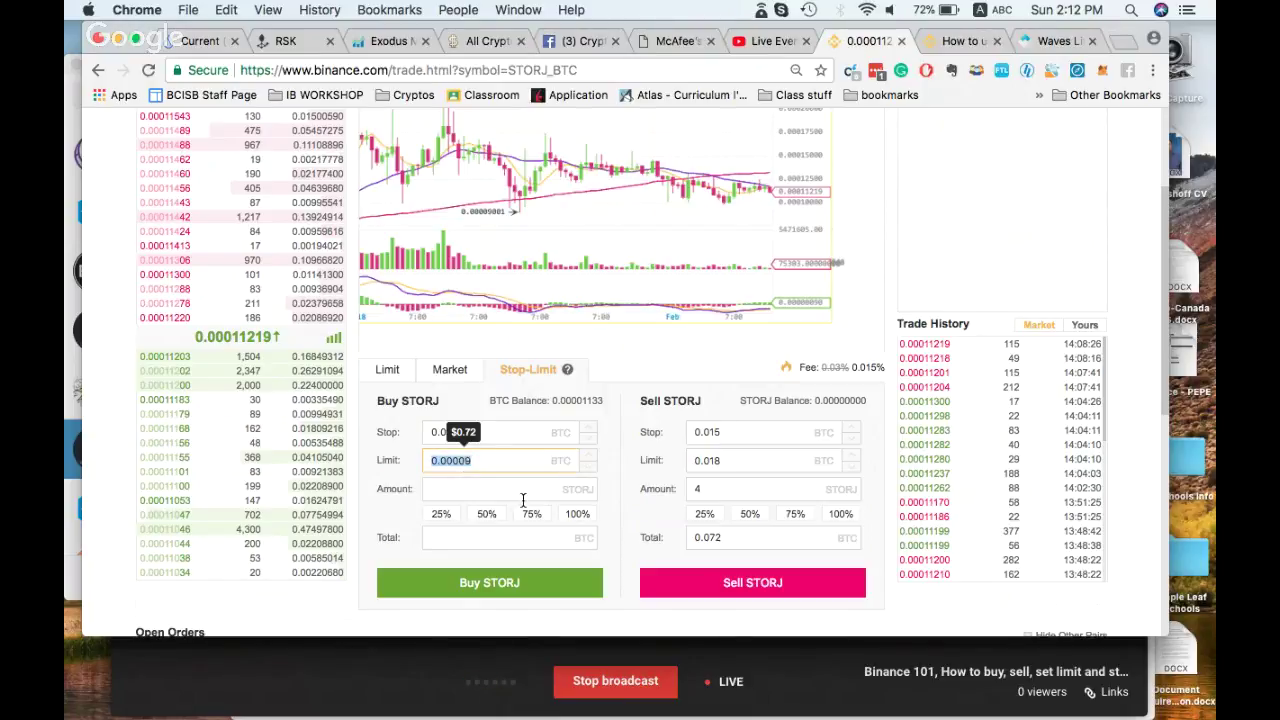
Clear the stop price, limit price and amount of the STORJ stop-limit sell order
{"action": "double_click", "coordinate": [786, 431]}
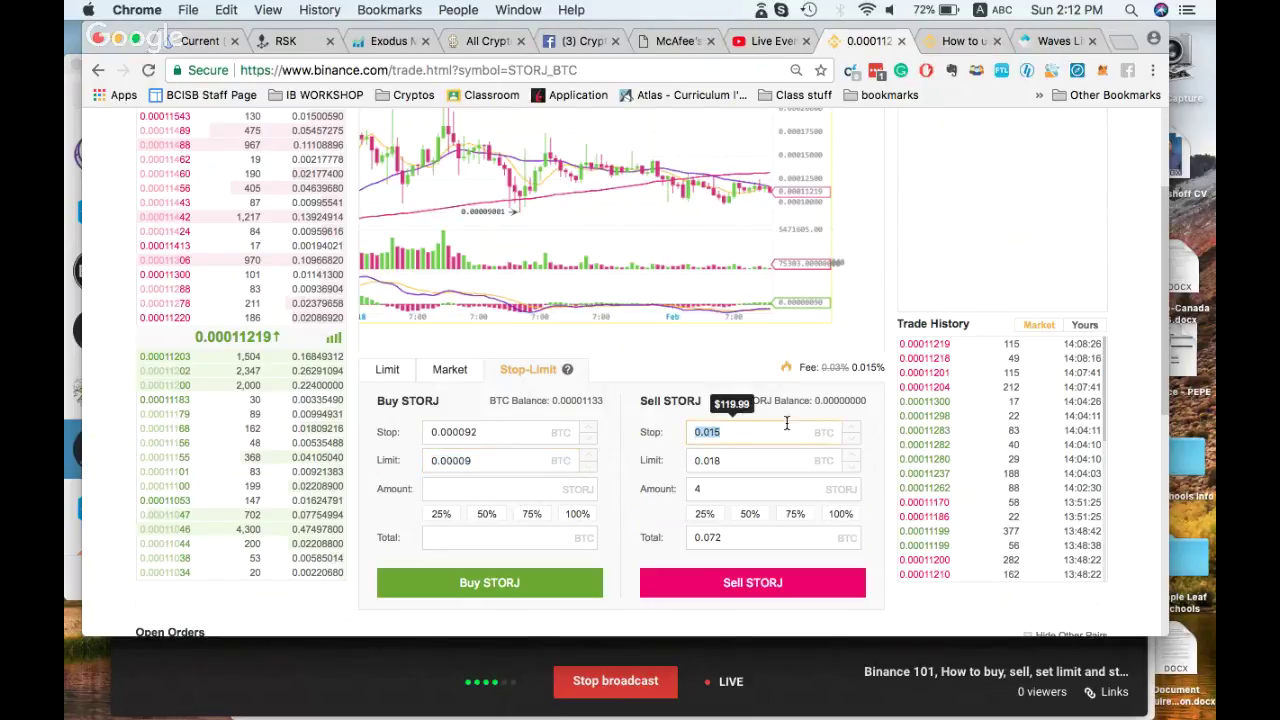
{"action": "key", "text": "BackSpace"}
{"action": "double_click", "coordinate": [786, 458]}
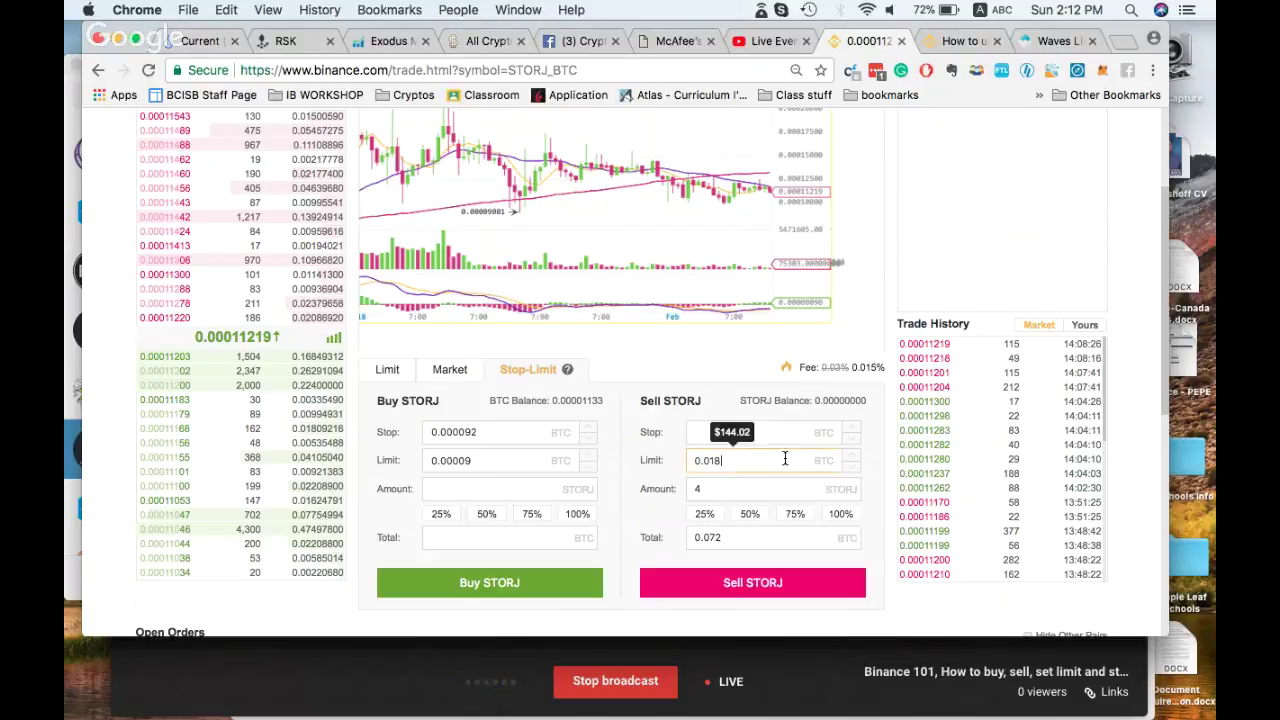
{"action": "key", "text": "BackSpace"}
{"action": "double_click", "coordinate": [797, 489]}
{"action": "key", "text": "BackSpace"}
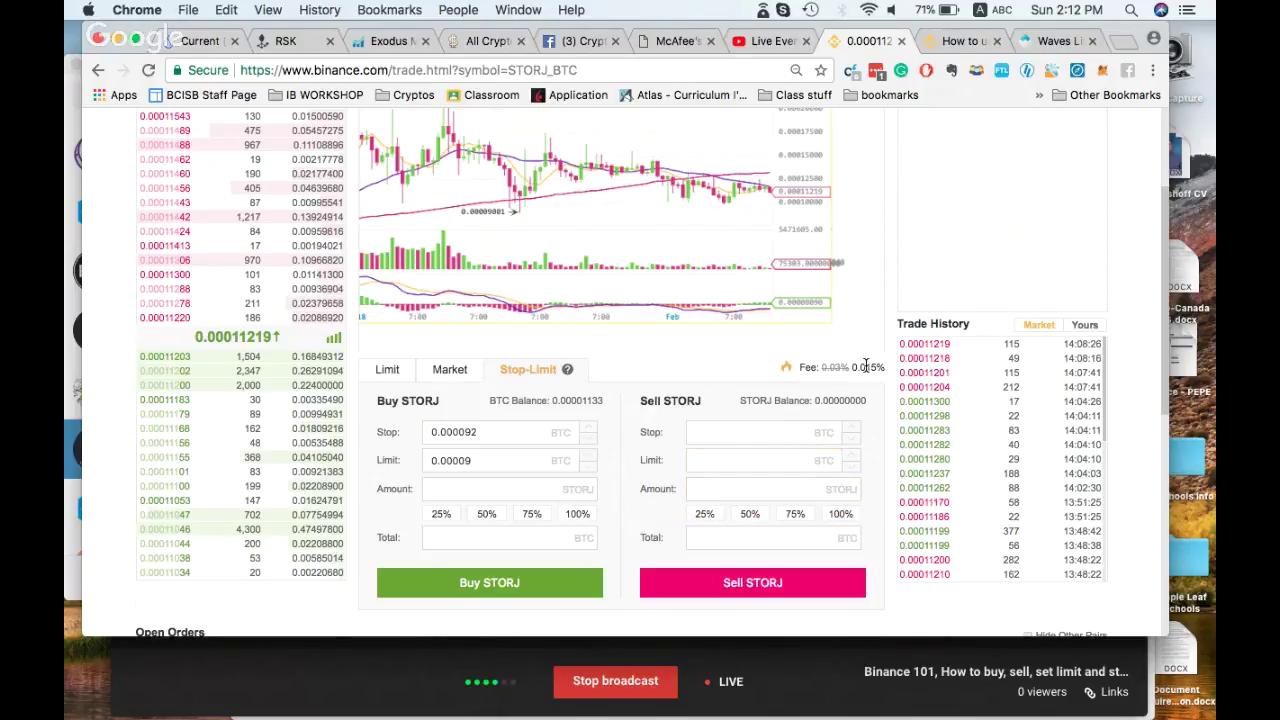
Review the Funds, Orders and account options in the site's main navigation
{"action": "scroll", "coordinate": [866, 365], "scroll_direction": "up", "scroll_amount": 3}
{"action": "scroll", "coordinate": [866, 365], "scroll_direction": "up", "scroll_amount": 1}
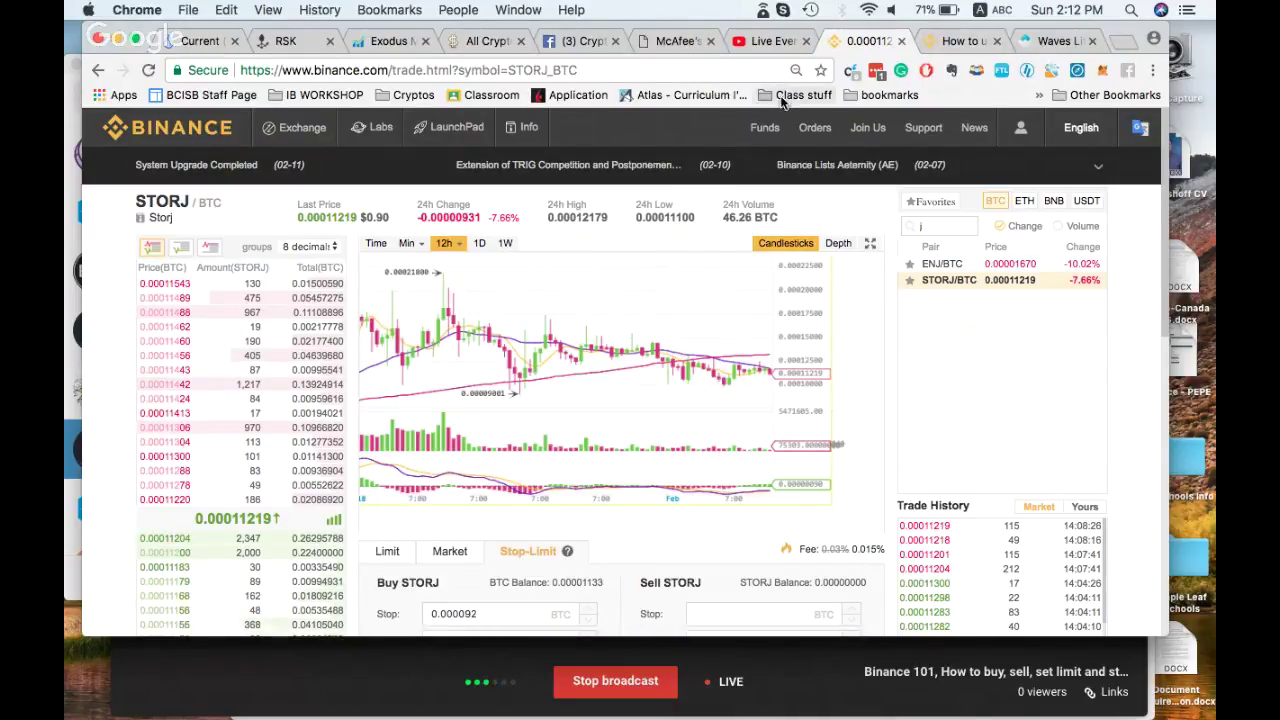
{"action": "mouse_move", "coordinate": [760, 137]}
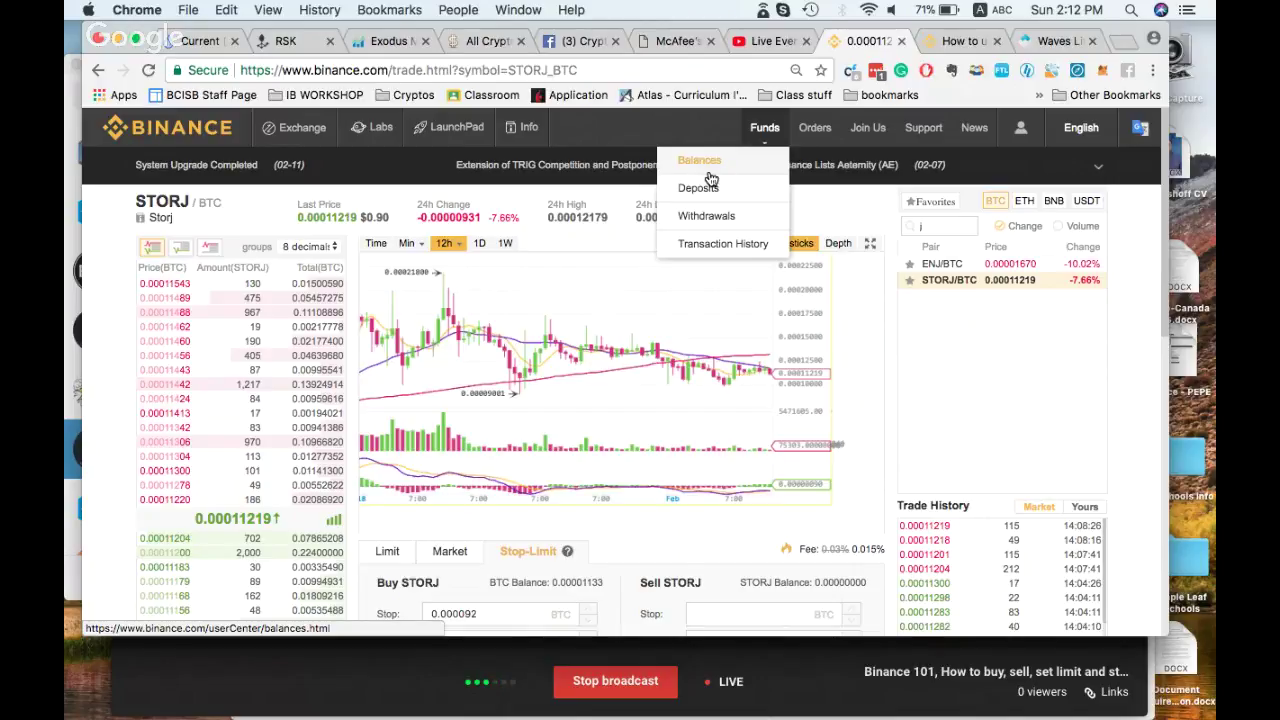
{"action": "mouse_move", "coordinate": [816, 141]}
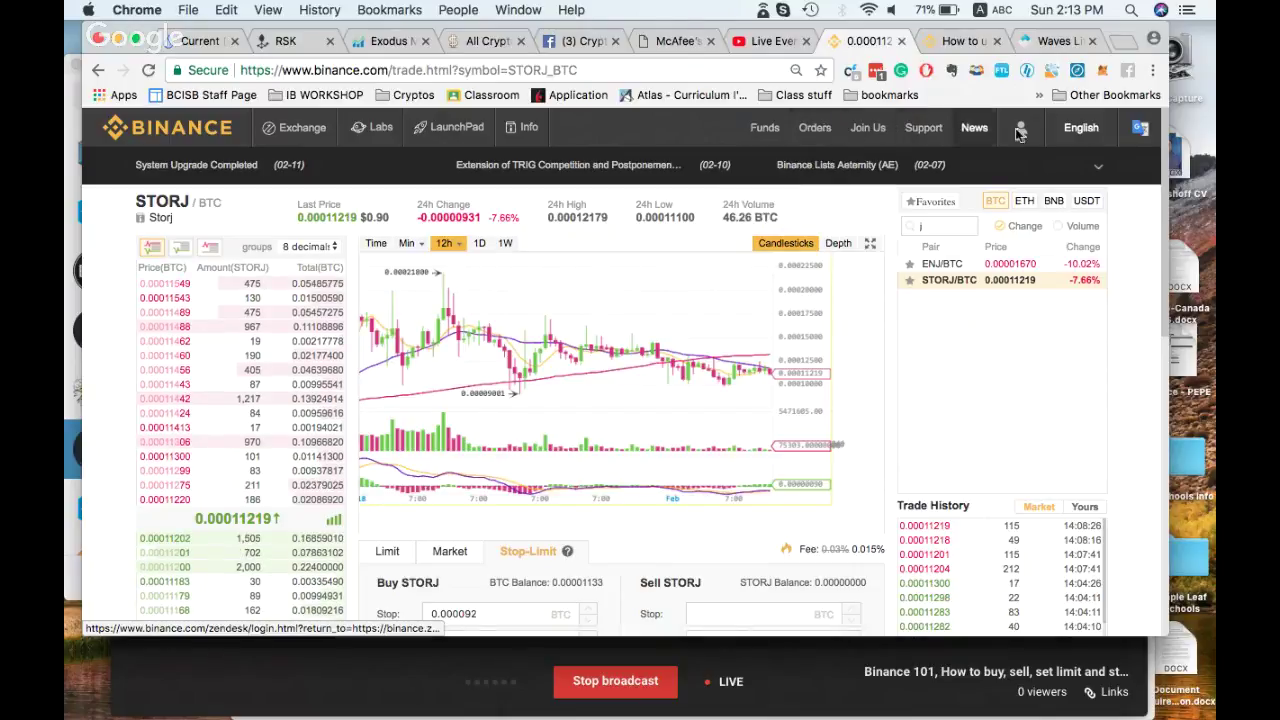
{"action": "mouse_move", "coordinate": [1027, 135]}
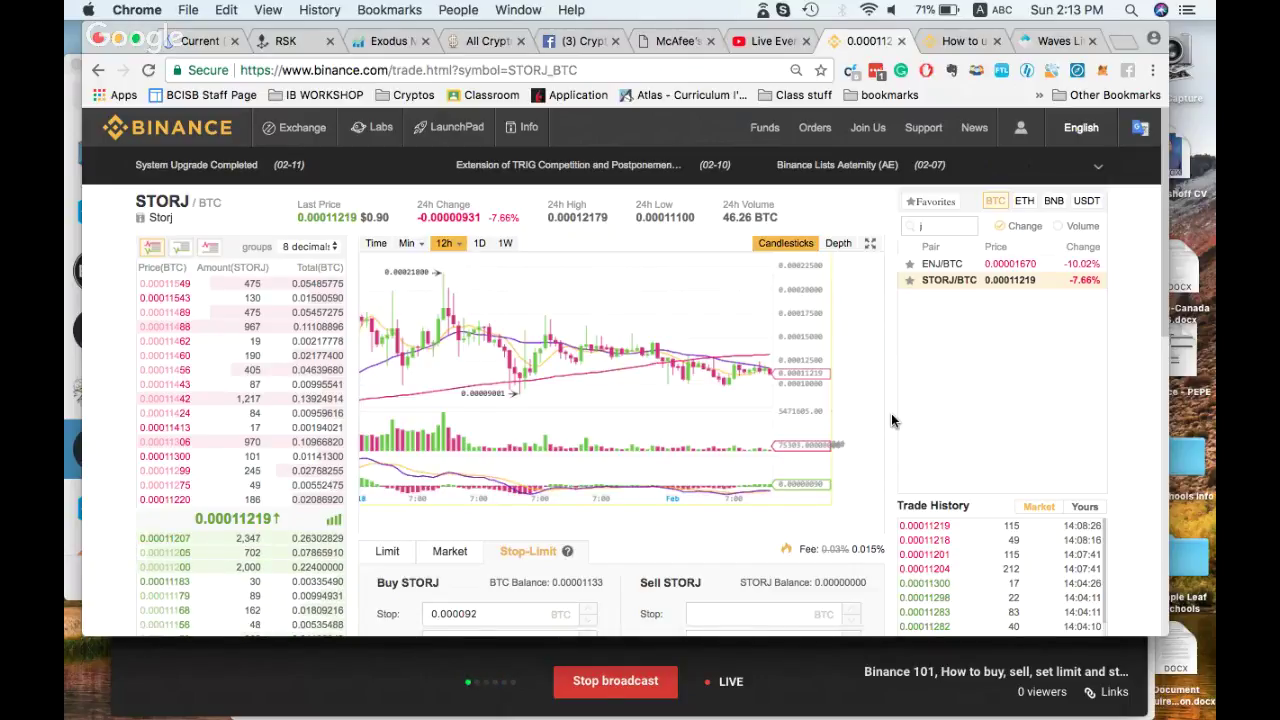
View the help article on the stop-limit function and switch to the Google Hangouts broadcast window
{"action": "left_click", "coordinate": [901, 41]}
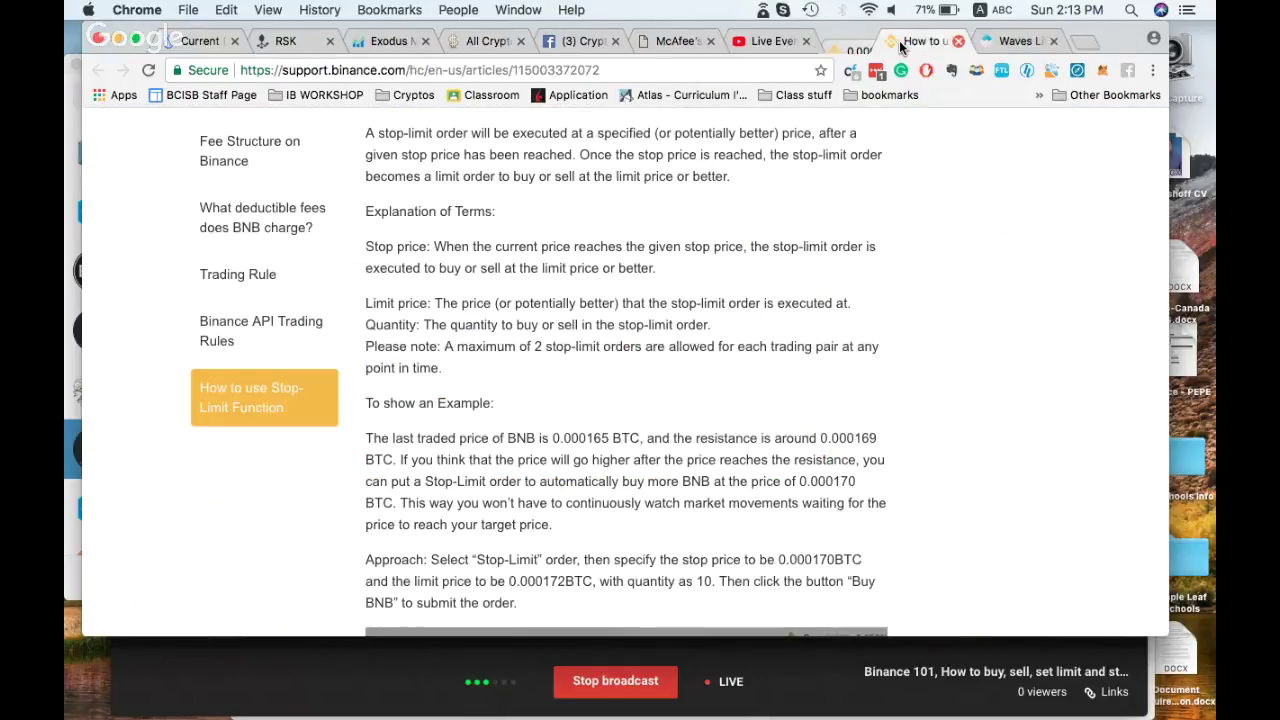
{"action": "left_click", "coordinate": [678, 644]}
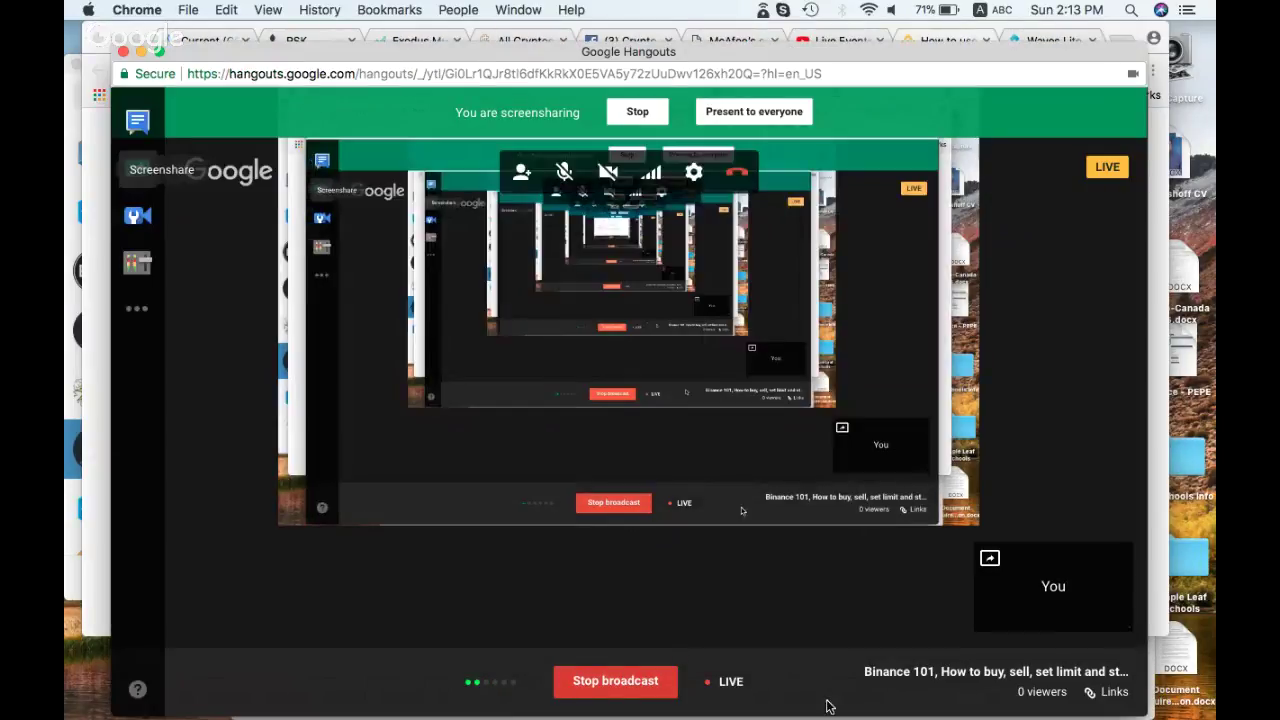